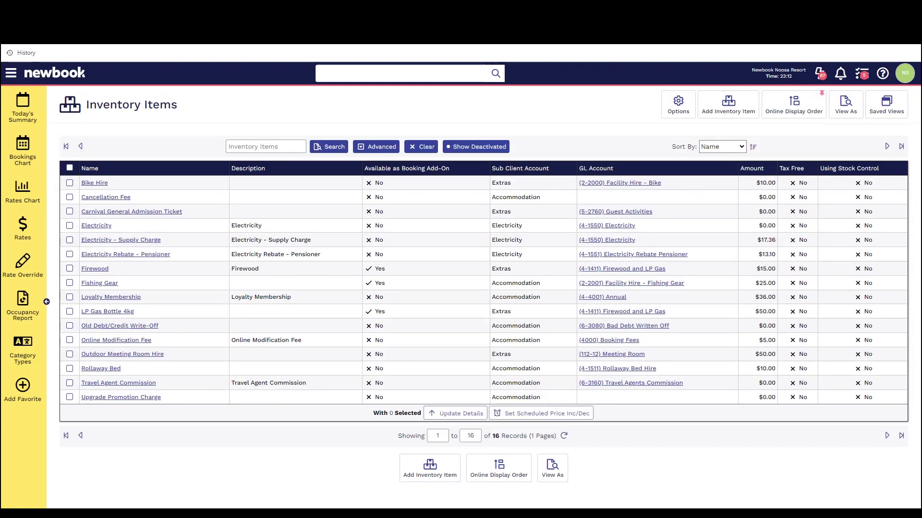
Step: Select all 16 inventory items in the list, then deselect them
left_click_drag(86, 108, 194, 119)
left_click(172, 123)
left_click_drag(85, 106, 182, 112)
left_click(70, 168)
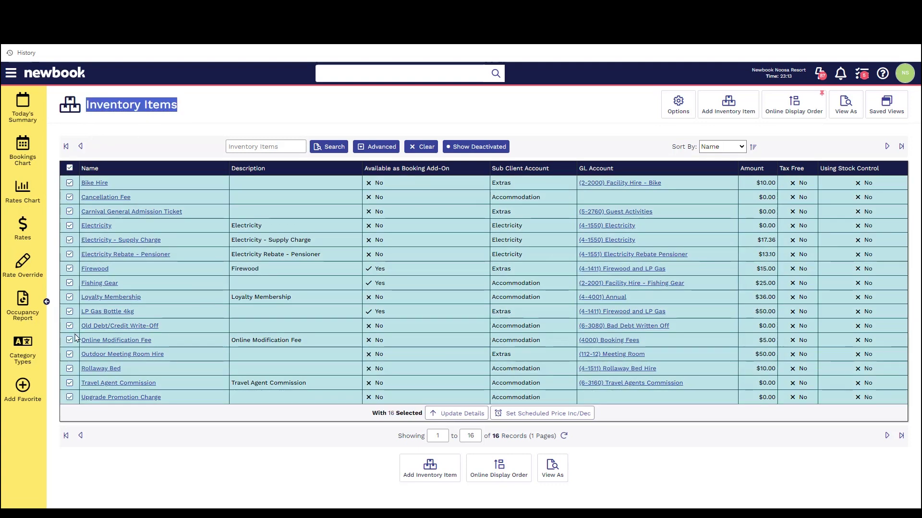
left_click(70, 169)
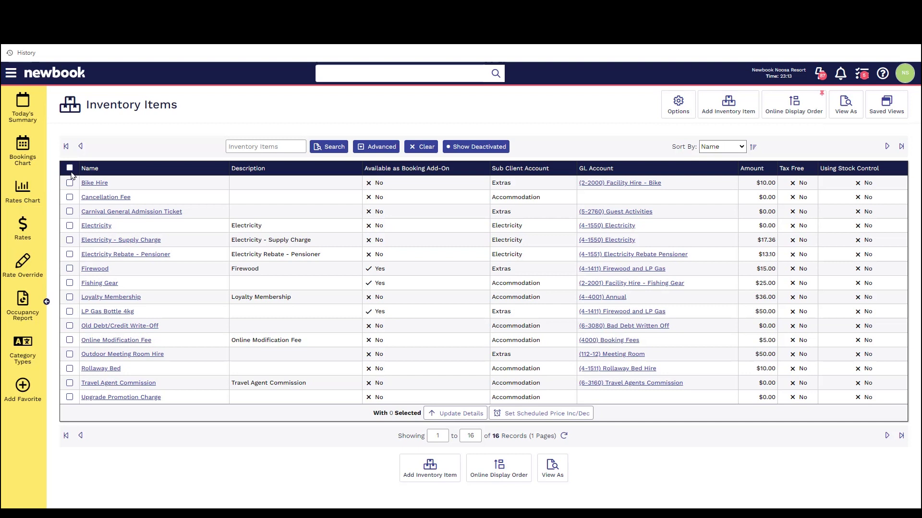
Step: Start a new inventory item with name and description 'Bottled Water'
left_click_drag(85, 108, 208, 110)
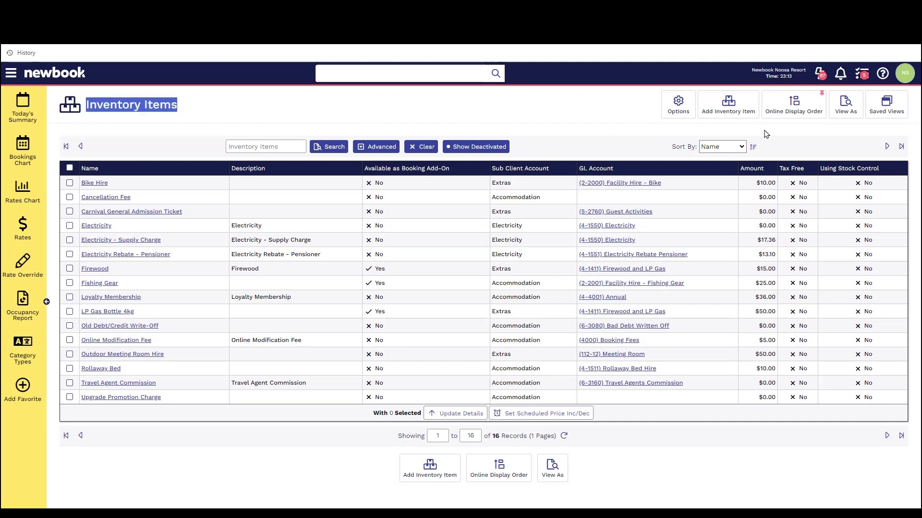
left_click(724, 111)
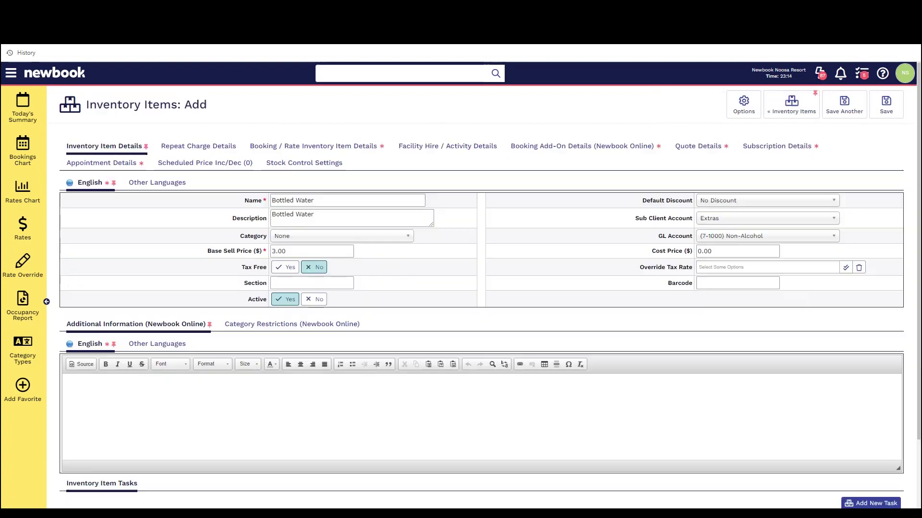
left_click_drag(207, 105, 84, 113)
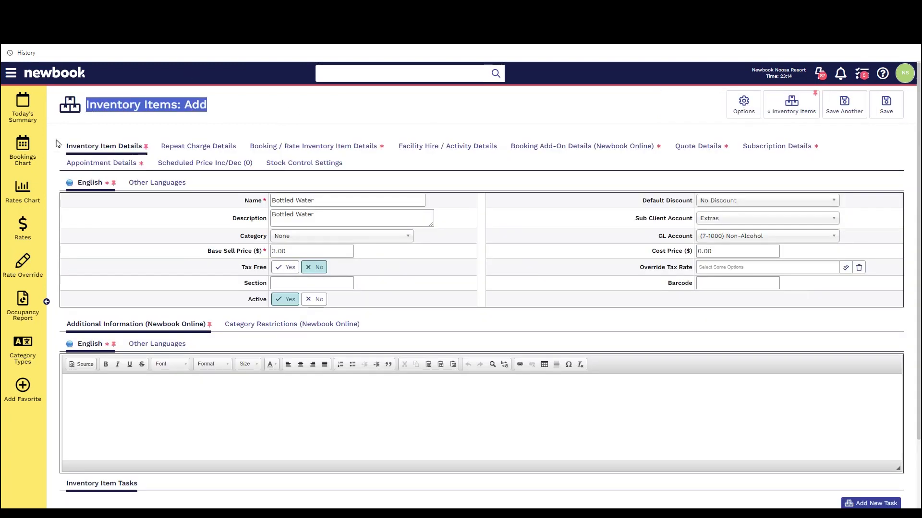
left_click_drag(58, 143, 111, 147)
left_click_drag(240, 202, 274, 218)
left_click_drag(331, 219, 268, 214)
left_click(277, 215)
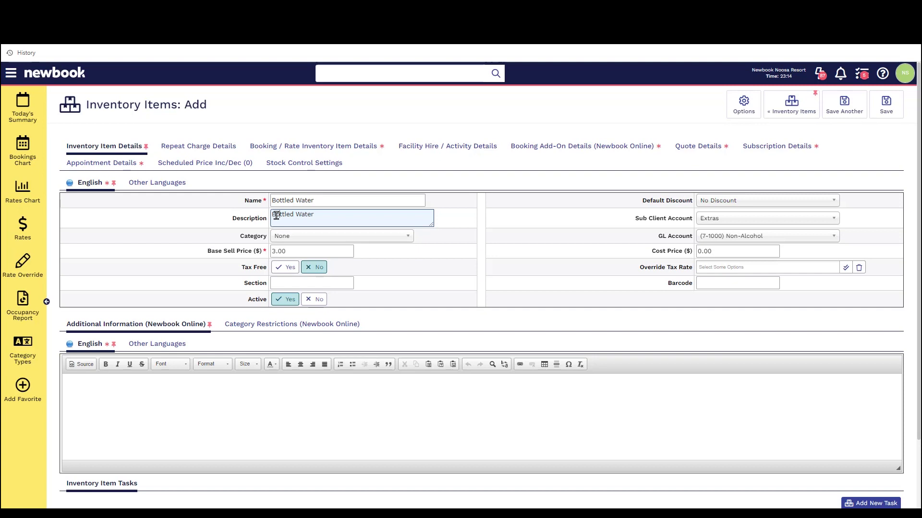
Step: Give Bottled Water base price 3.00 under Extras and Non-Alcohol, leaving Tax Free at No
left_click_drag(197, 258, 290, 254)
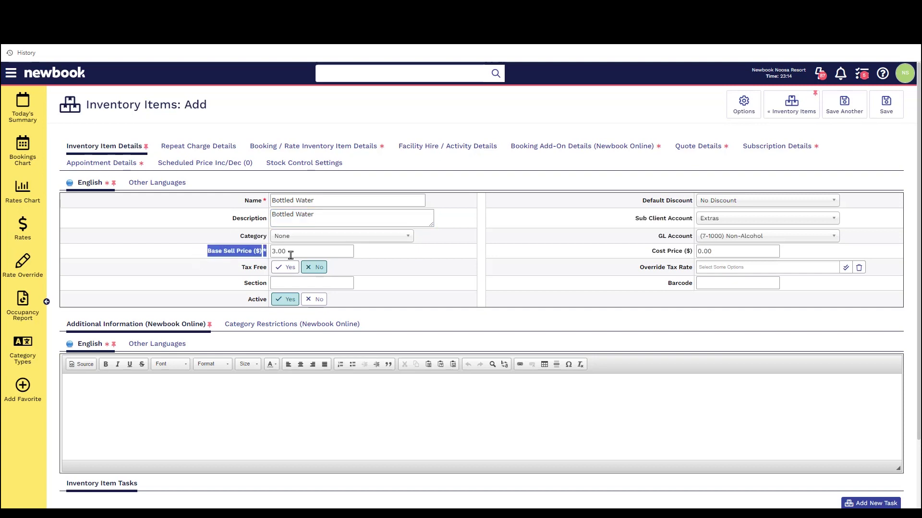
left_click_drag(631, 216, 715, 221)
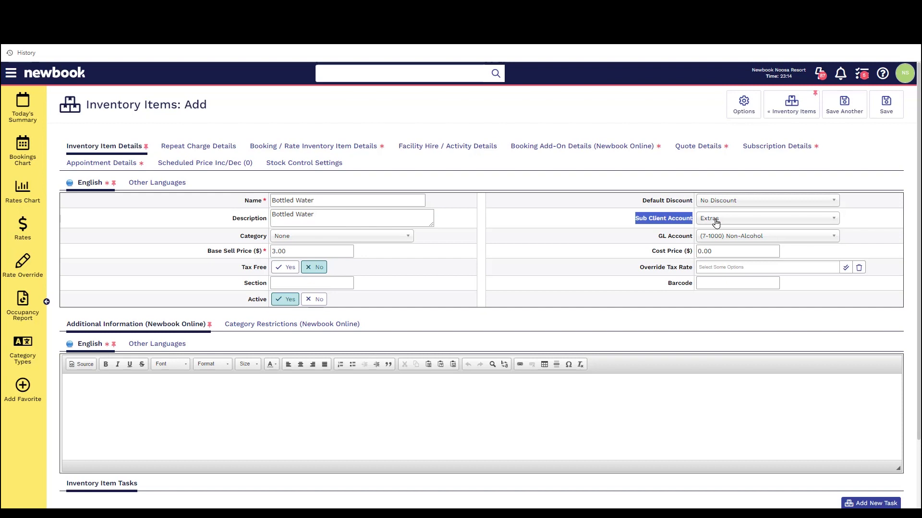
left_click_drag(655, 236, 710, 241)
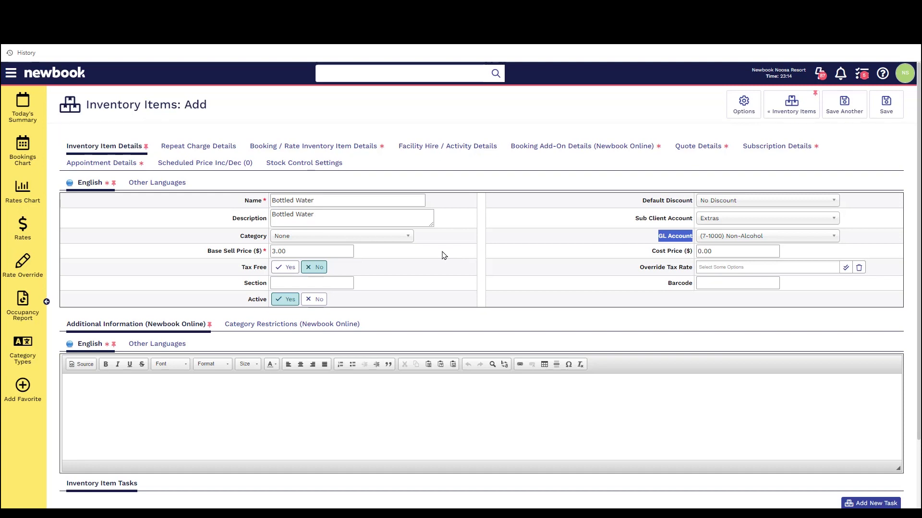
left_click_drag(245, 269, 270, 270)
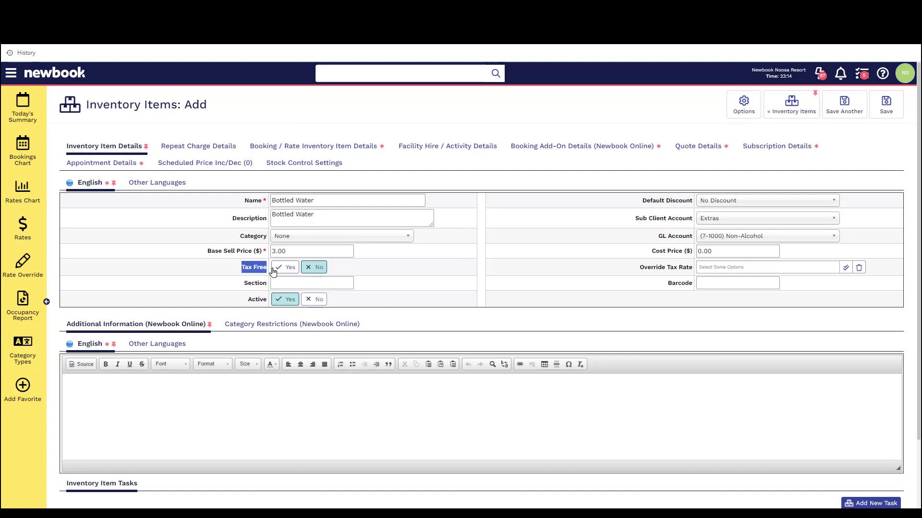
left_click(288, 271)
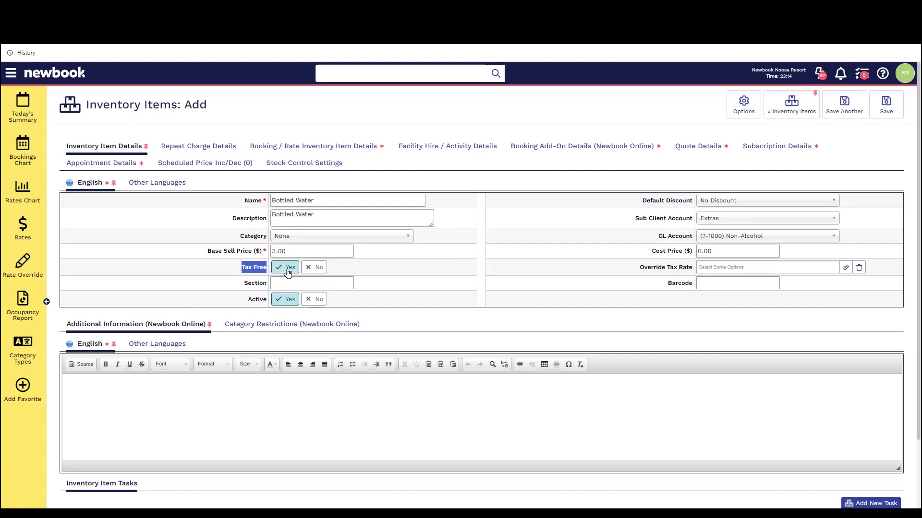
left_click(319, 270)
left_click_drag(640, 268, 691, 271)
left_click(722, 261)
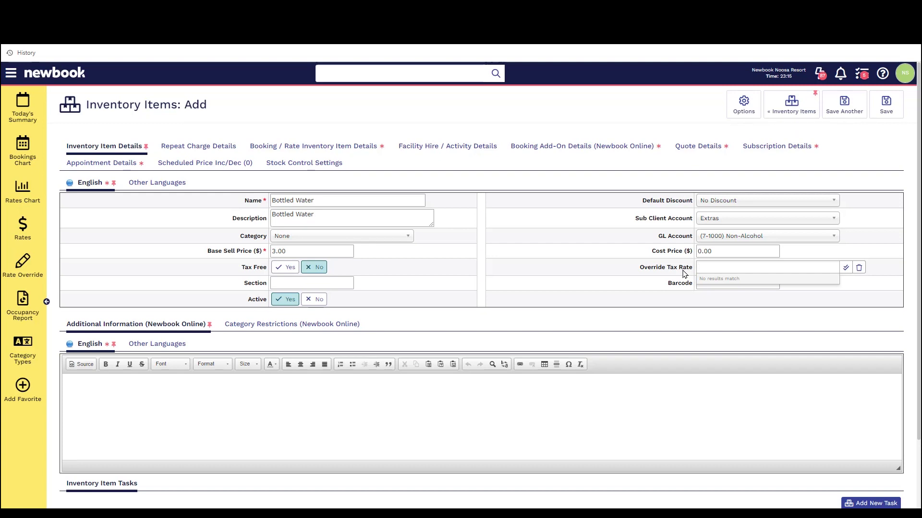
left_click(624, 268)
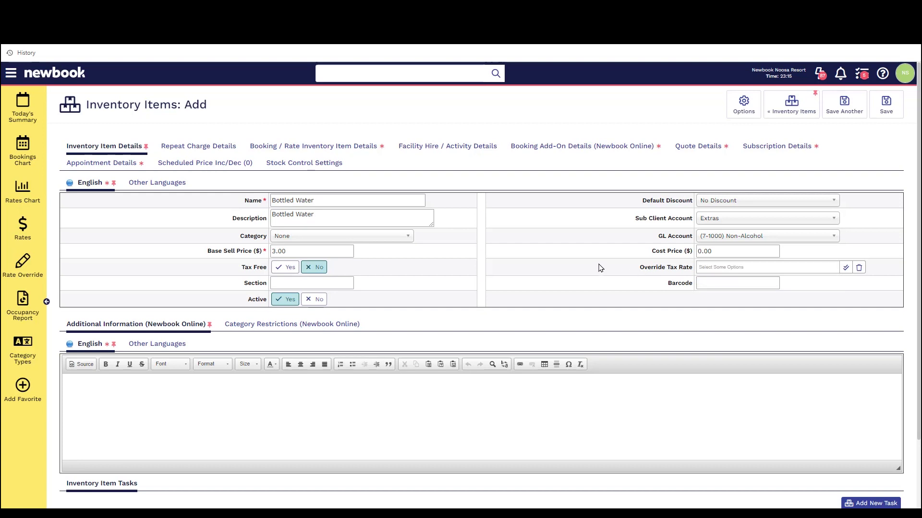
Step: Turn on stock management with a low-stock warning email at level 10, then save Bottled Water
left_click(307, 163)
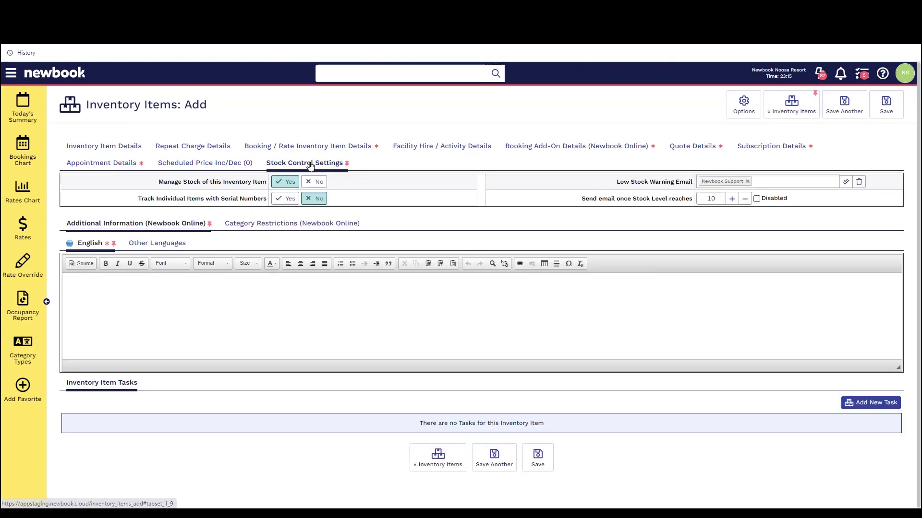
left_click_drag(153, 183, 292, 187)
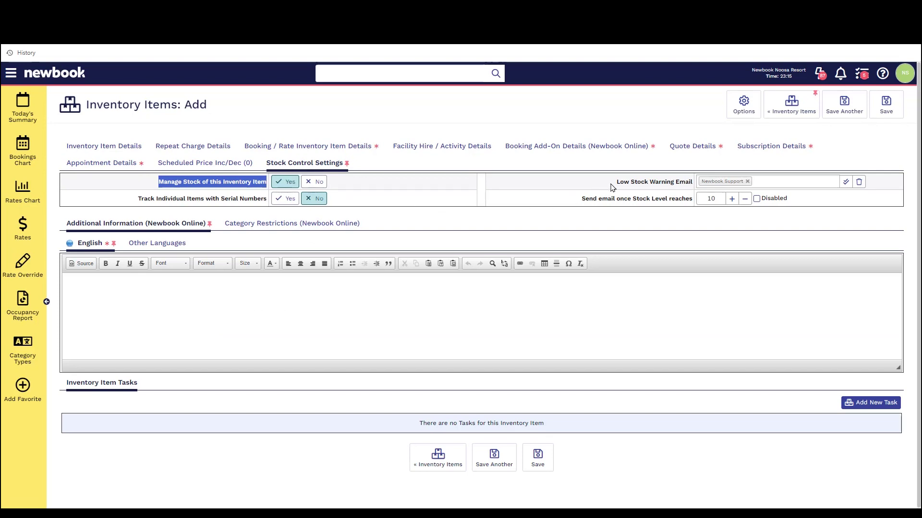
left_click_drag(611, 186, 753, 184)
left_click(754, 183)
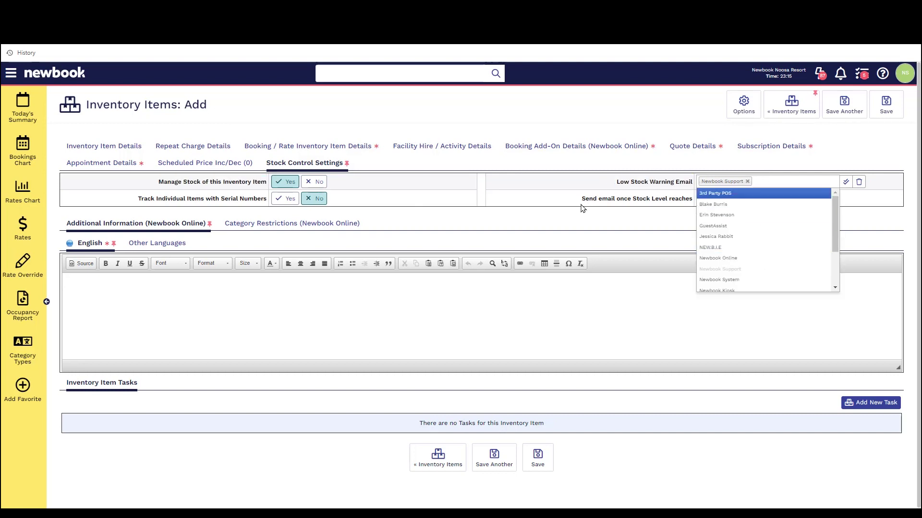
left_click_drag(583, 206, 694, 207)
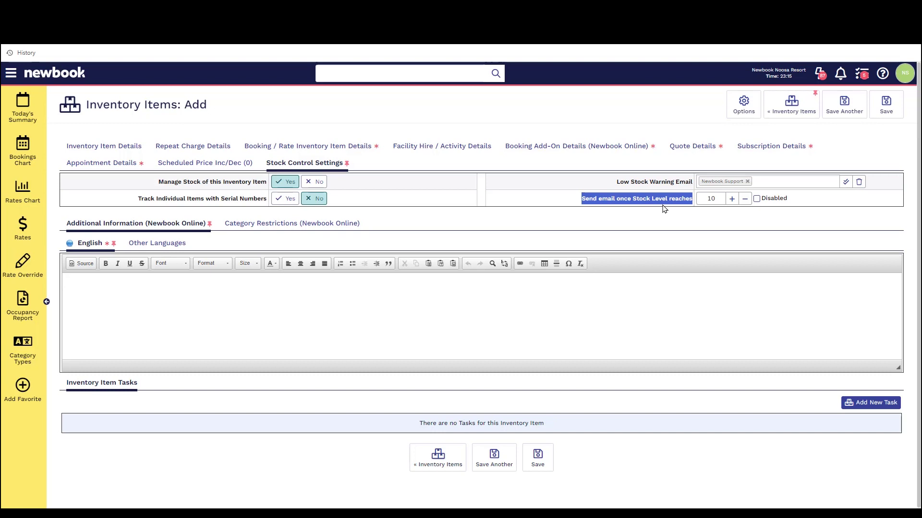
left_click(886, 108)
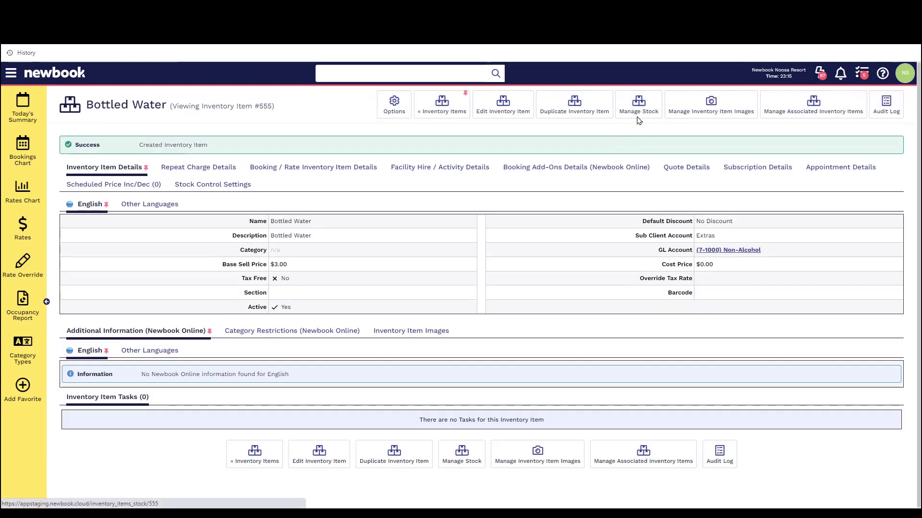
Step: Add a quantity of 20 stock units to Bottled Water and save them
left_click(639, 106)
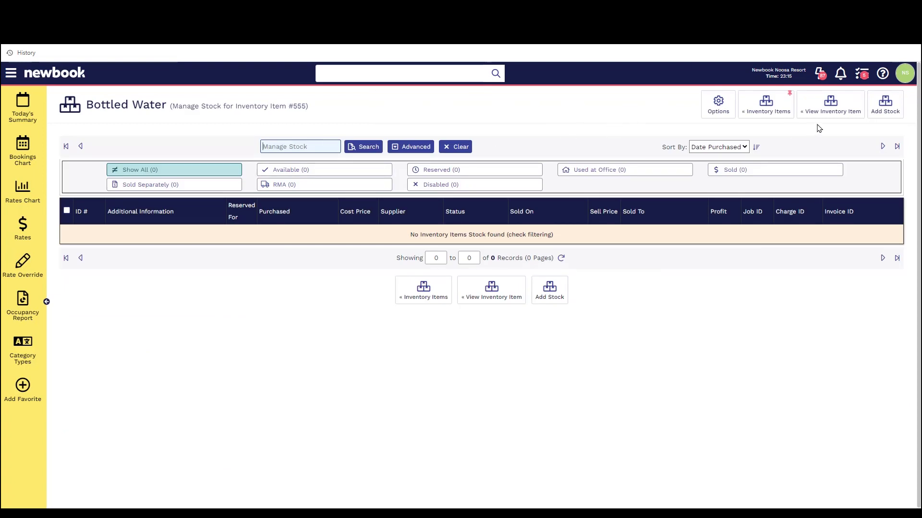
left_click(884, 105)
type("20")
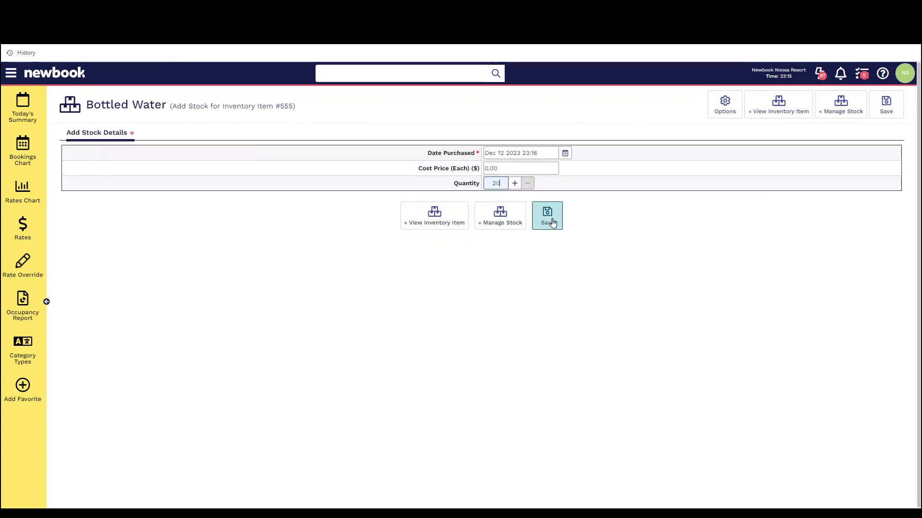
left_click(548, 216)
left_click_drag(93, 105, 348, 117)
left_click(348, 116)
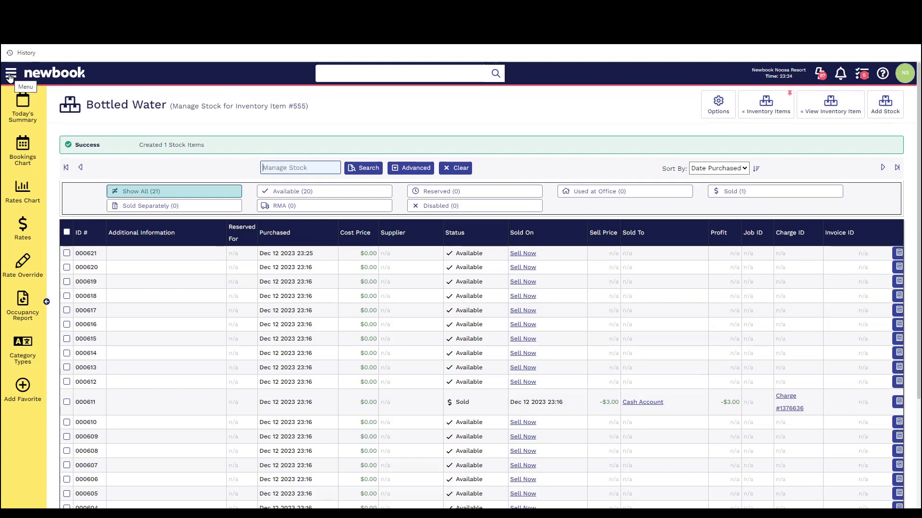
Step: On the Cash Account, add a charge for one Bottled Water and save it
left_click(10, 75)
type("cash")
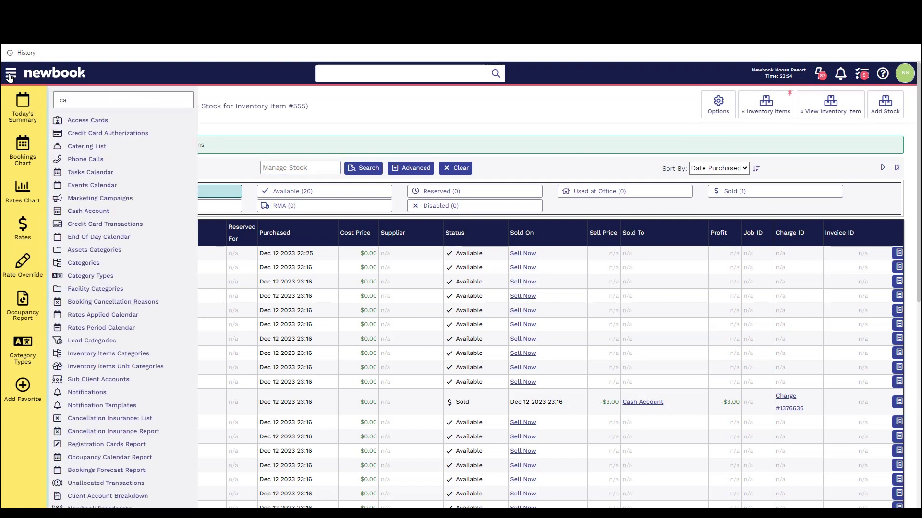
left_click(77, 121)
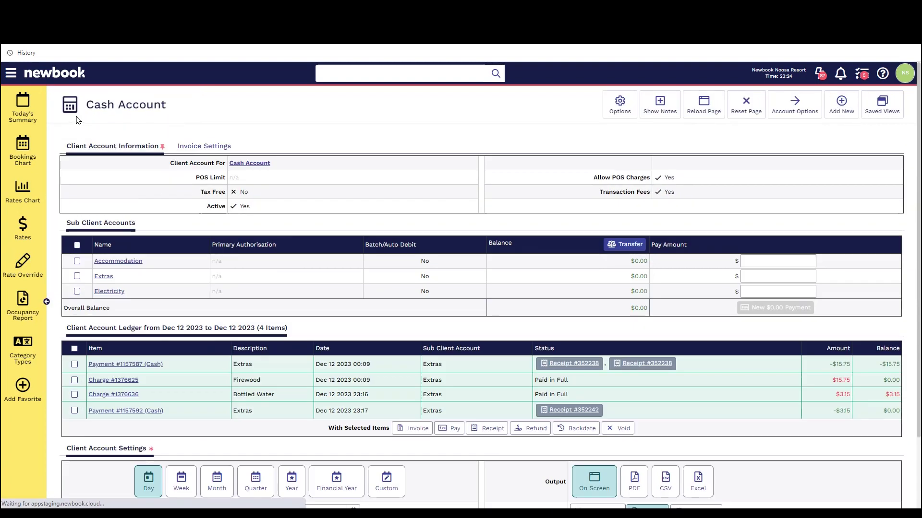
mouse_move(841, 103)
left_click(811, 128)
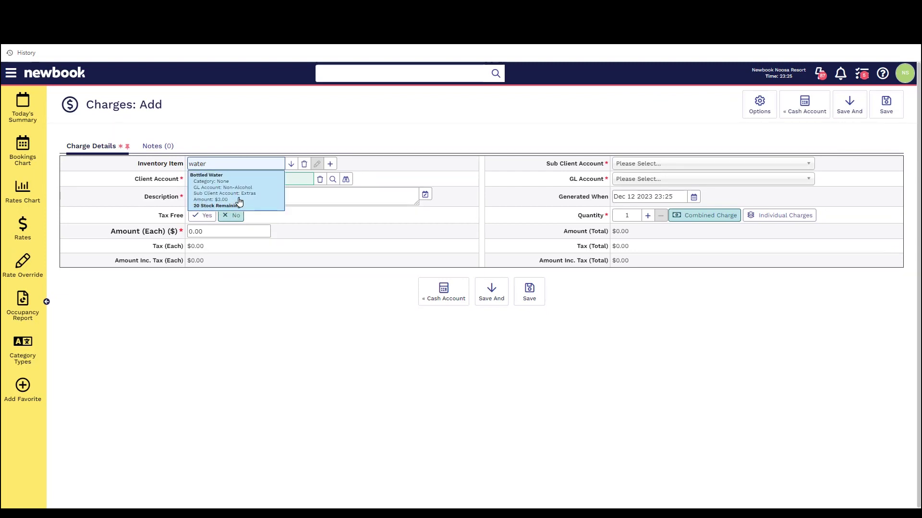
left_click(223, 201)
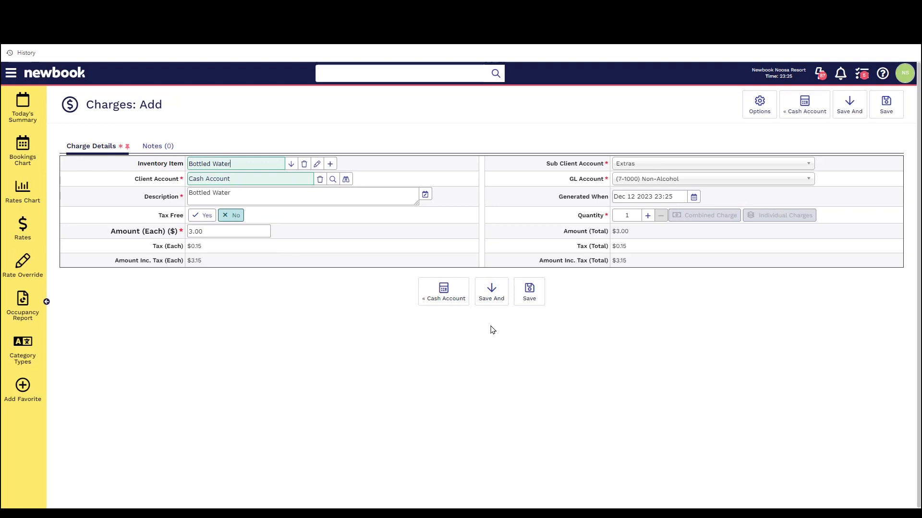
left_click(491, 291)
left_click(494, 261)
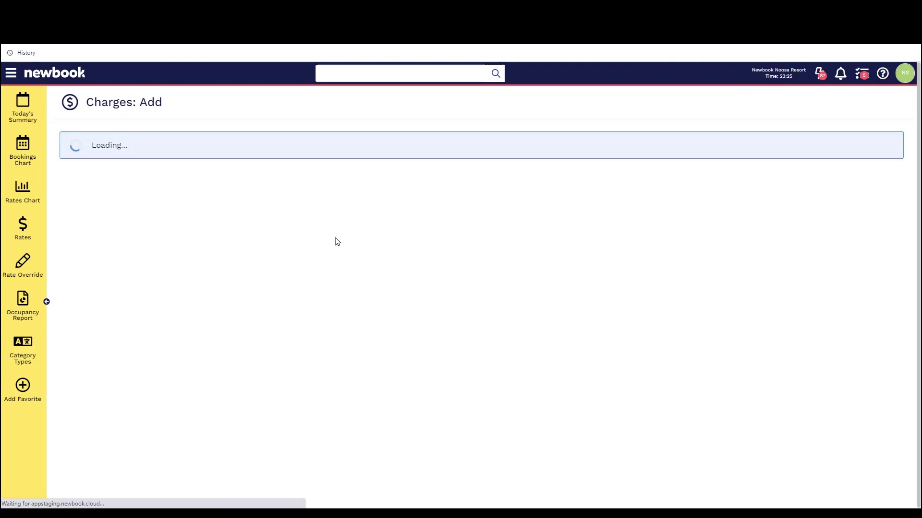
Step: Pay the $3.15 charge by Manual Payments > Cash and show the receipt
left_click(382, 265)
left_click(452, 286)
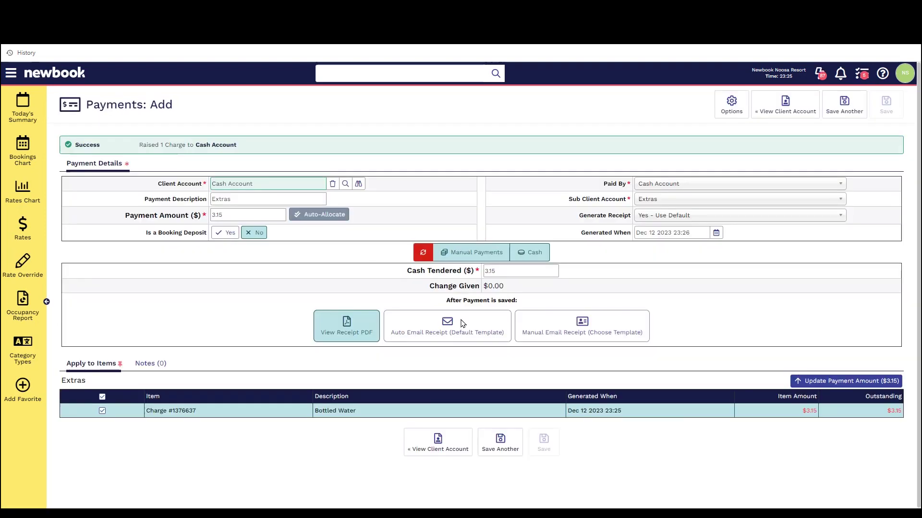
left_click(540, 442)
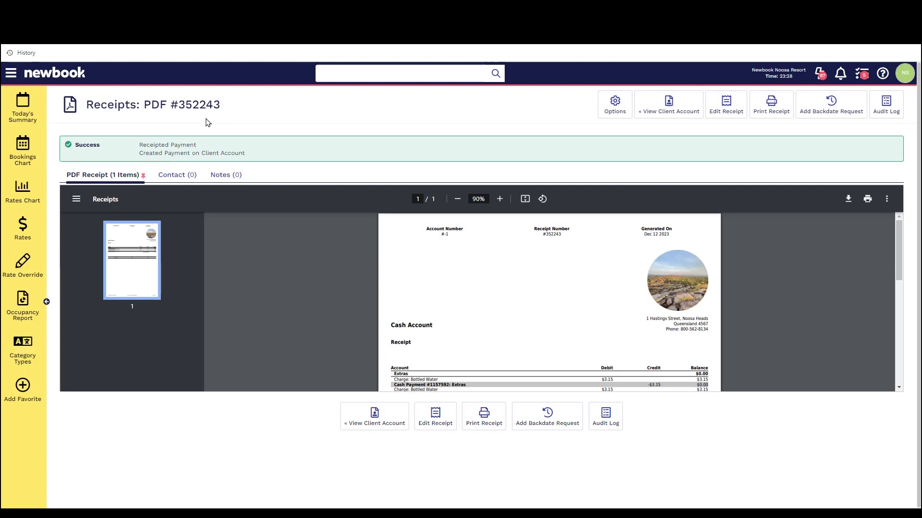
left_click(10, 74)
type("inventory")
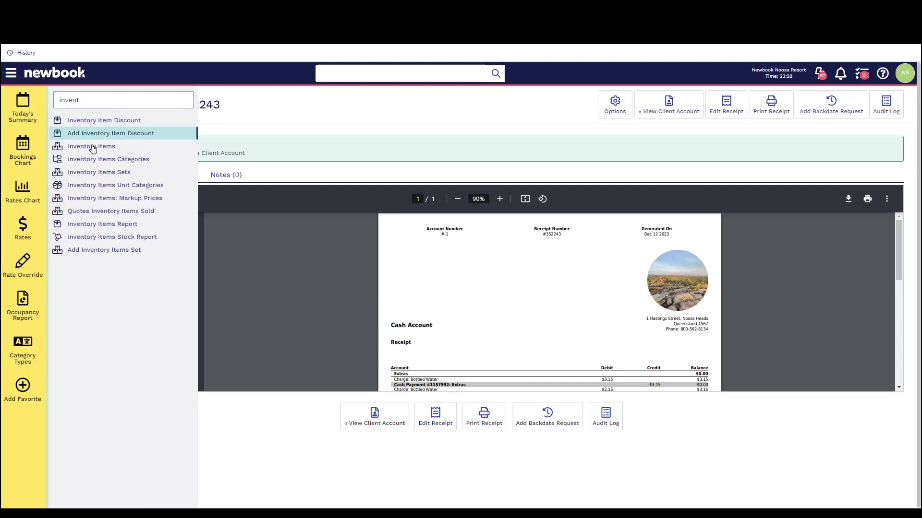
left_click(92, 149)
left_click_drag(87, 104, 181, 109)
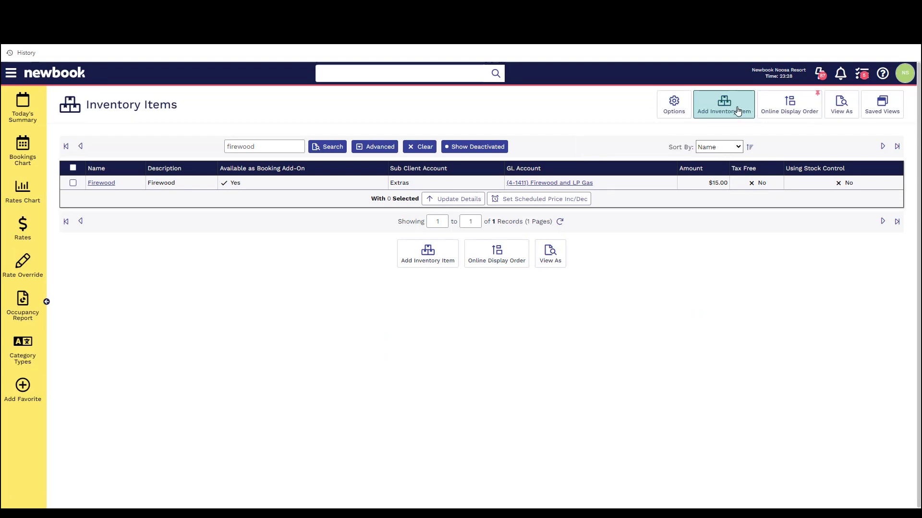
left_click(715, 107)
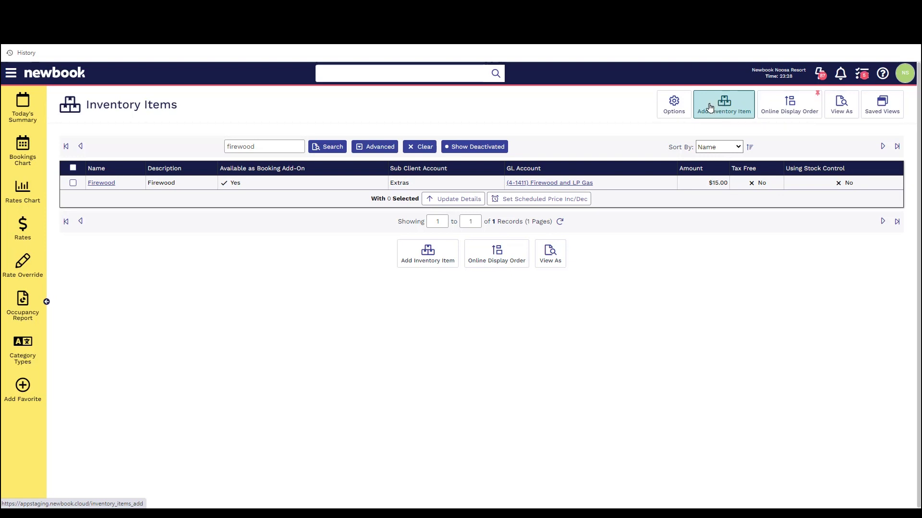
left_click(710, 107)
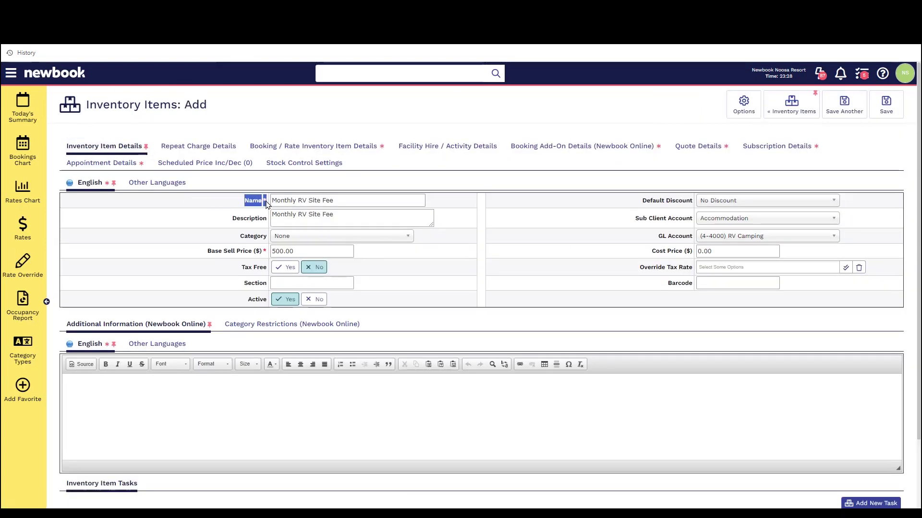
left_click(346, 196)
triple_click(346, 197)
double_click(249, 218)
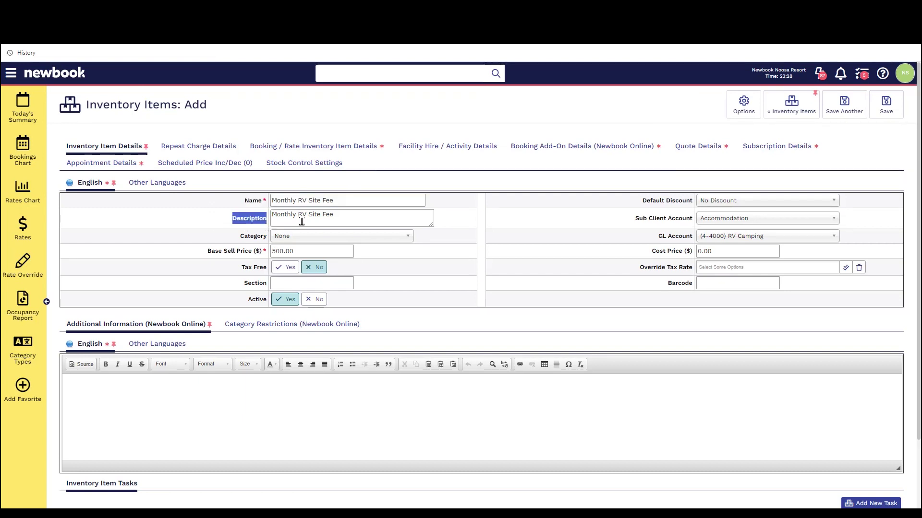
left_click_drag(352, 214, 296, 214)
triple_click(297, 216)
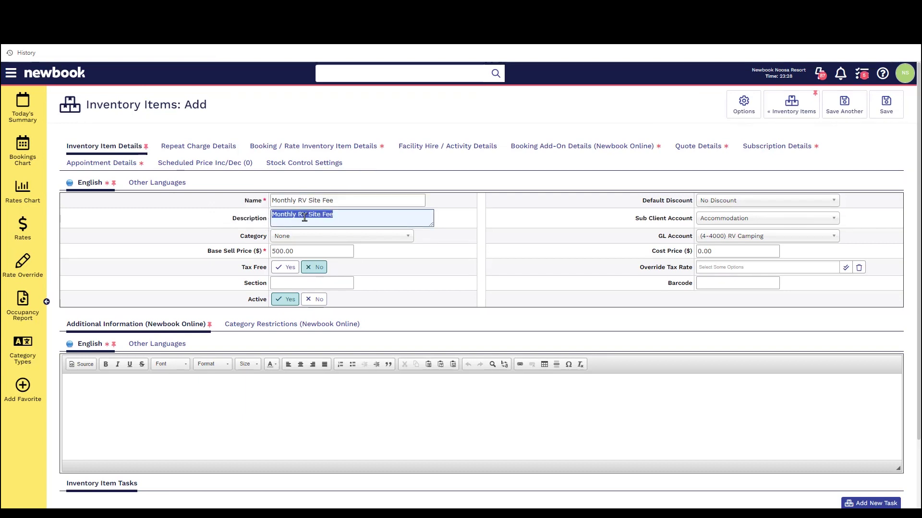
left_click(304, 218)
left_click_drag(205, 255, 265, 257)
left_click(315, 252)
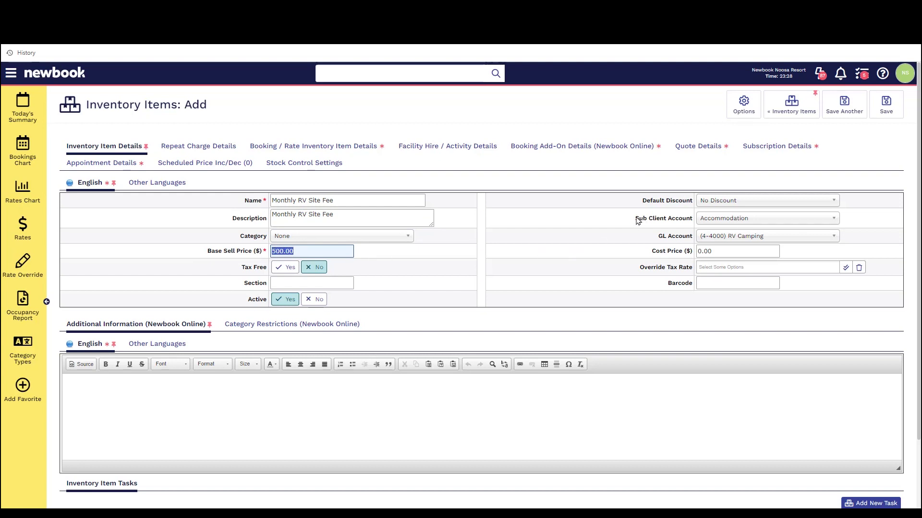
left_click_drag(637, 220, 701, 241)
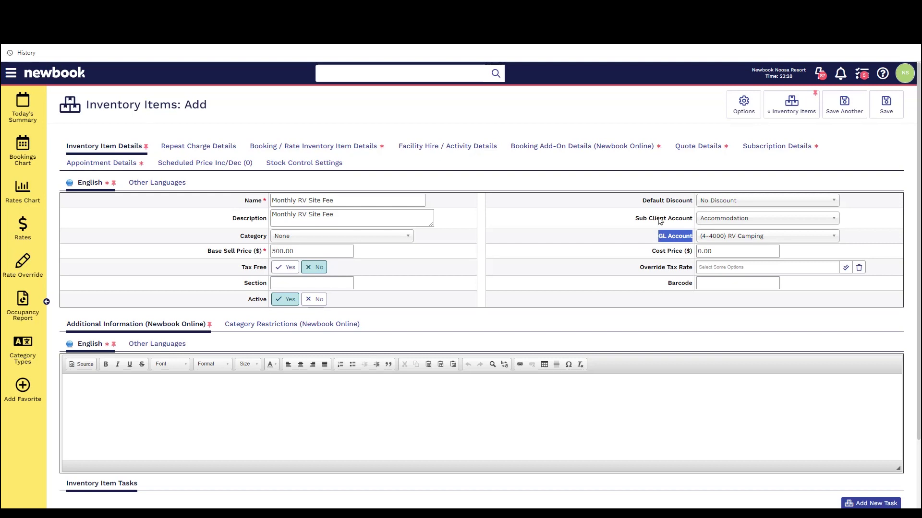
left_click(642, 242)
Step: Change the Repeat Every unit from Weeks to Months, then view Scheduled Price Inc/Dec
left_click(208, 151)
left_click_drag(221, 188, 269, 186)
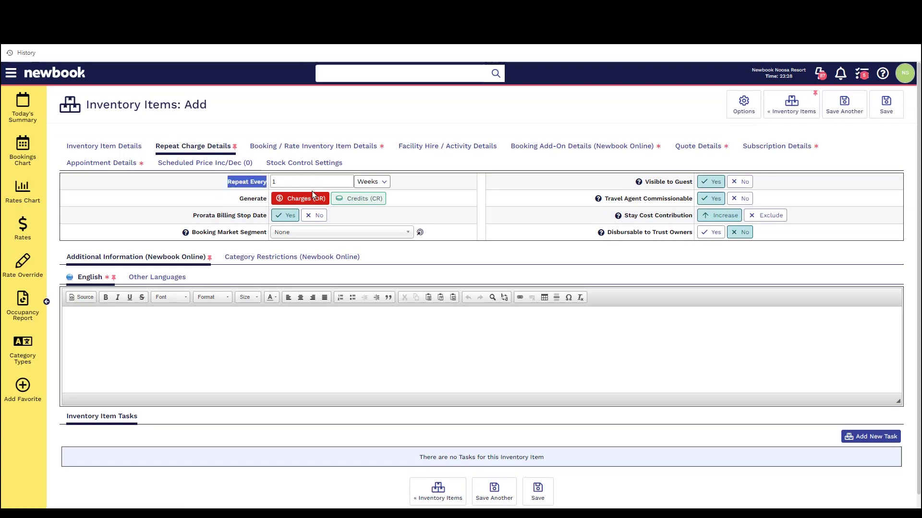
left_click_drag(192, 215, 309, 220)
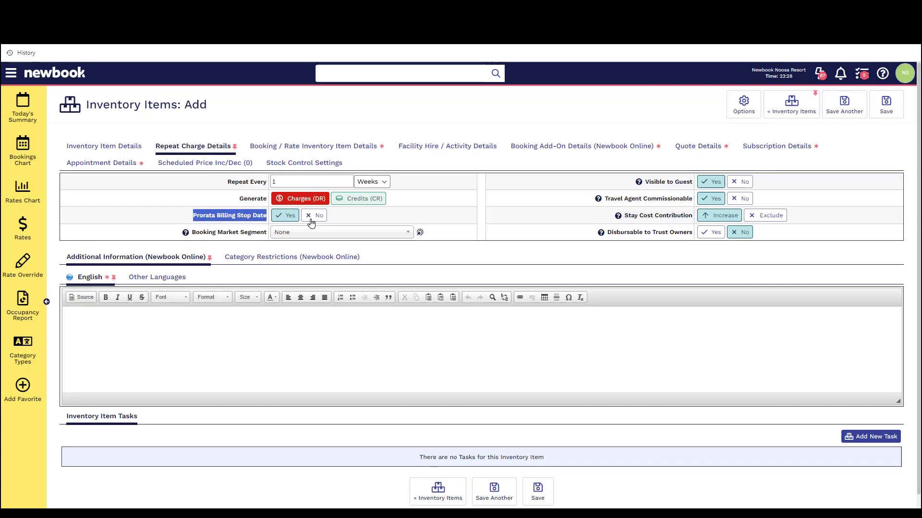
left_click(649, 190)
left_click_drag(663, 215, 685, 215)
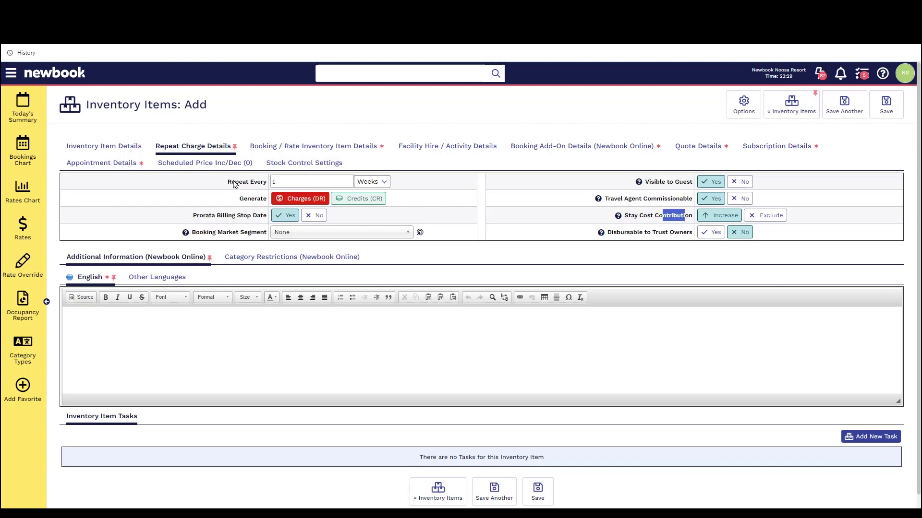
left_click(379, 181)
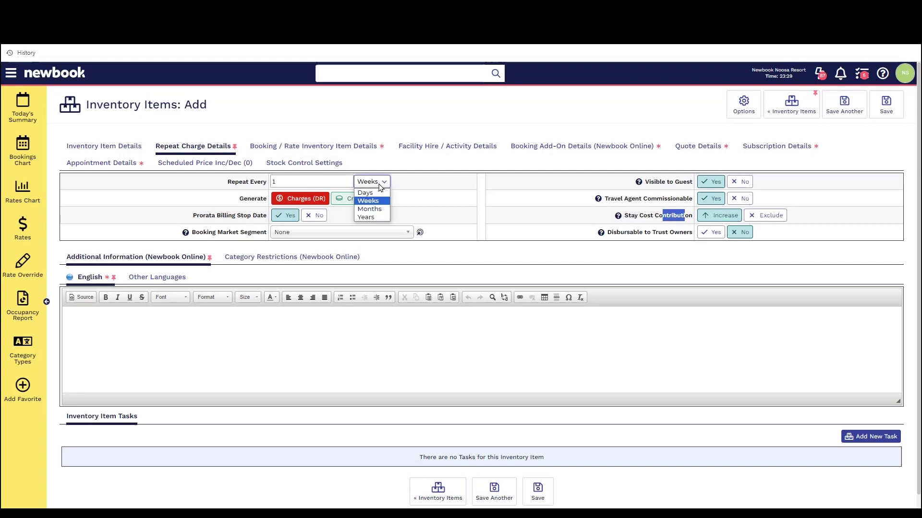
left_click(378, 210)
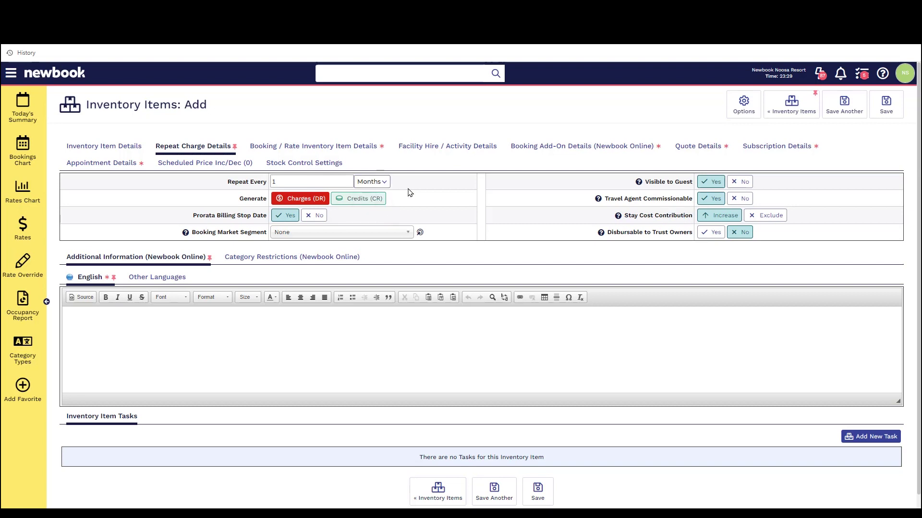
mouse_move(656, 185)
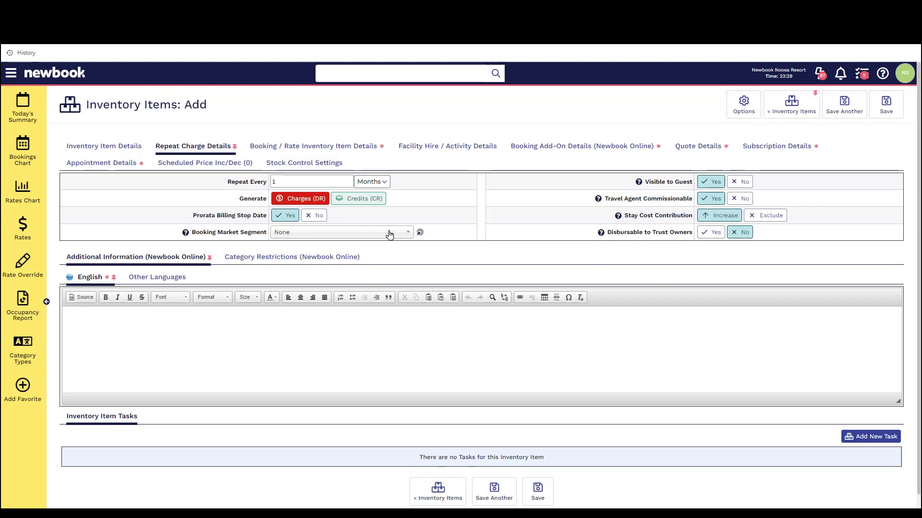
left_click(232, 164)
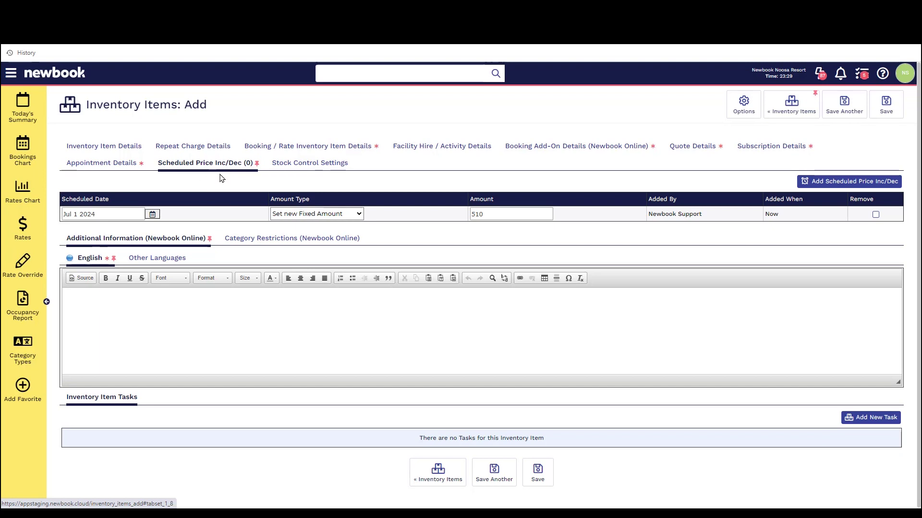
Step: Review the Jul 1 2024 price change to 510, save the item as #556, and view Bookings: Add
left_click(64, 212)
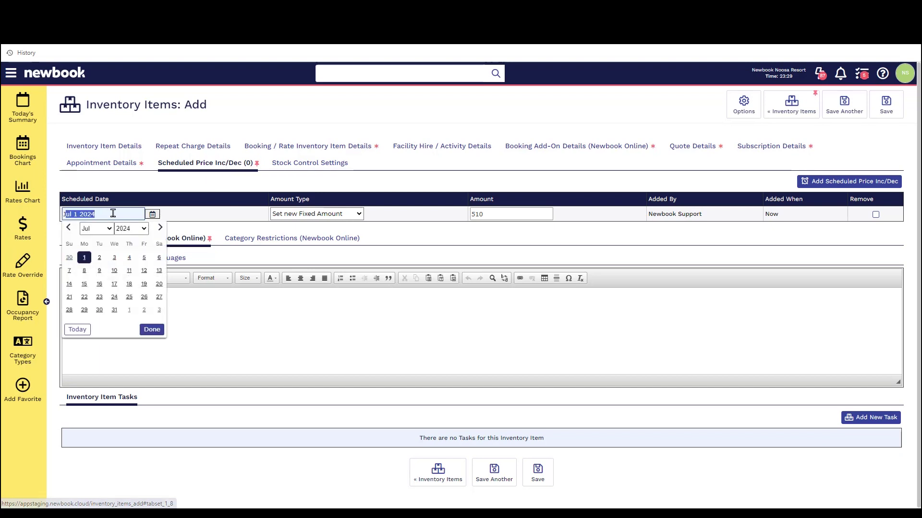
left_click(205, 222)
left_click(290, 214)
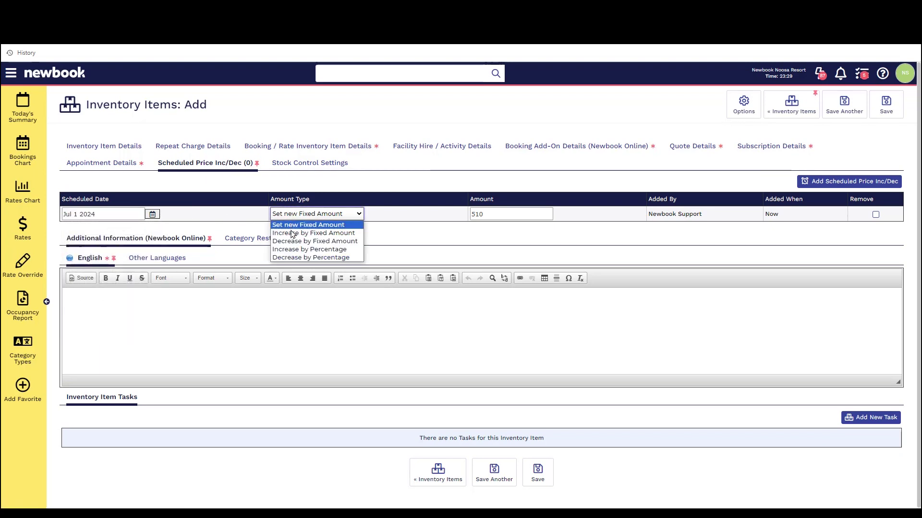
left_click_drag(469, 199, 518, 204)
left_click(518, 204)
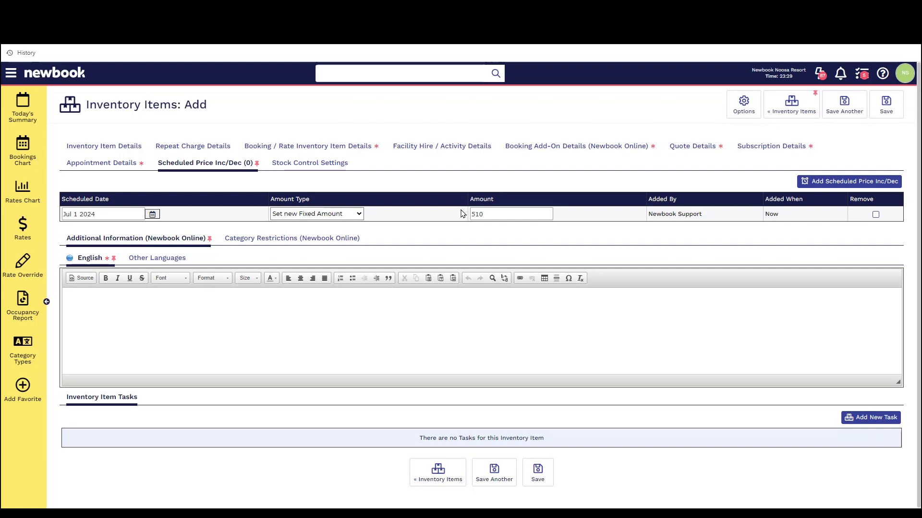
left_click(886, 104)
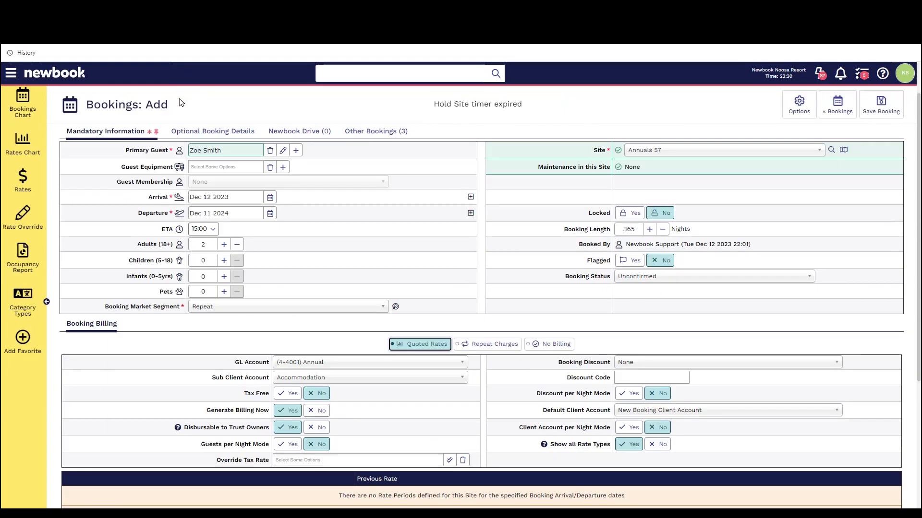
left_click_drag(169, 104, 95, 98)
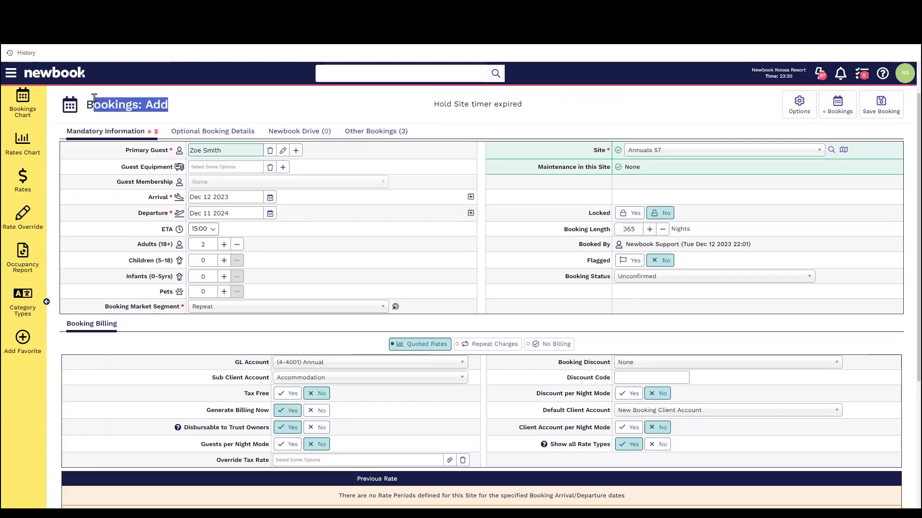
scroll(470, 370, "down", 2)
Step: Set billing to Repeat Charges and add a Monthly RV Site Fee charge: $500.00 every 1 month
left_click(485, 248)
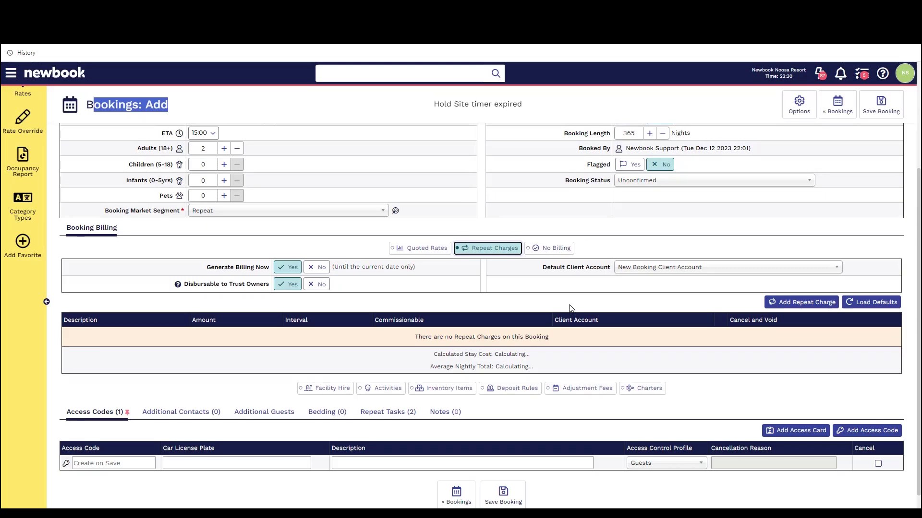
left_click(798, 302)
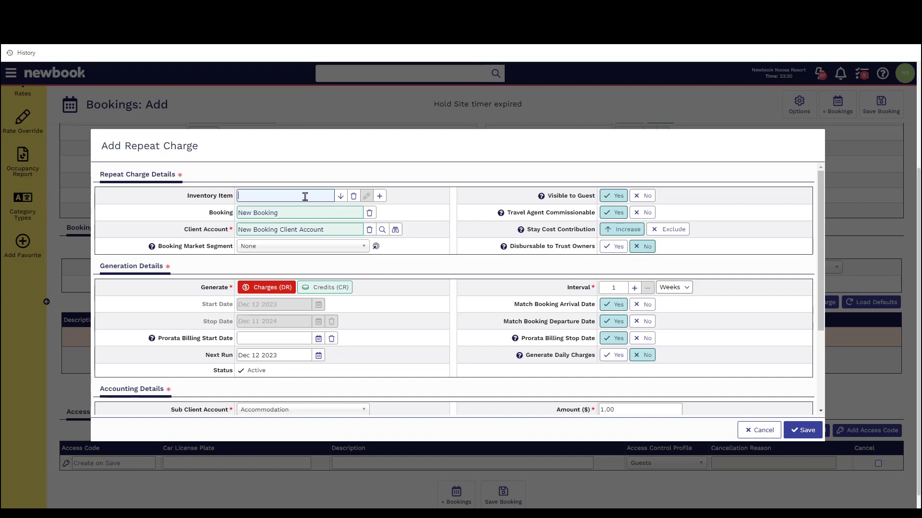
type("month")
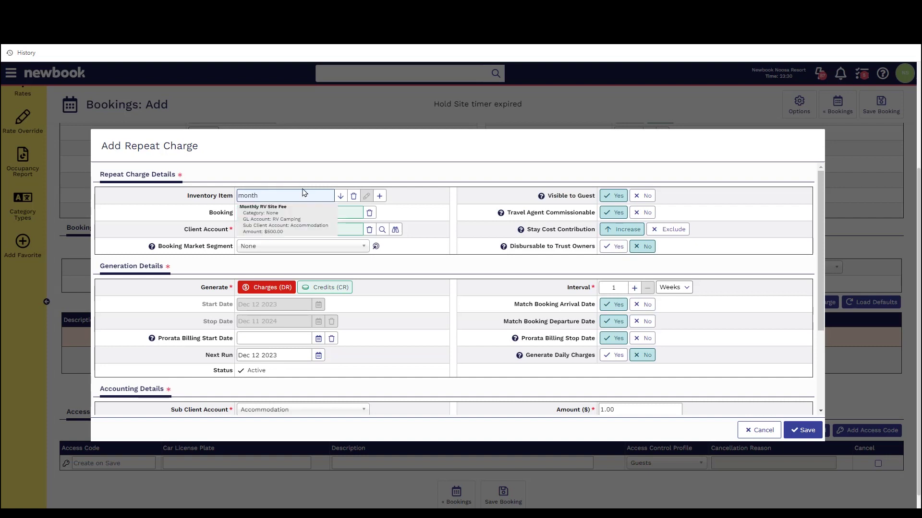
left_click(305, 217)
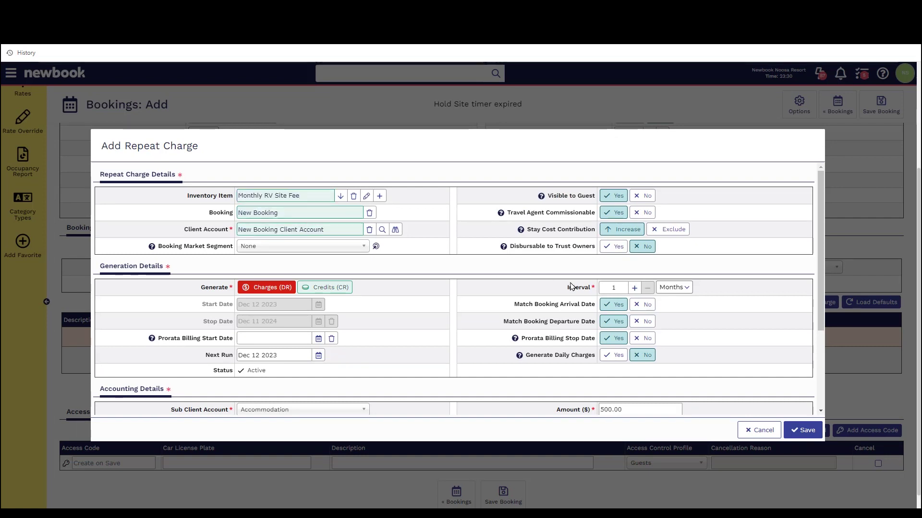
left_click_drag(567, 287, 598, 287)
scroll(676, 312, "down", 2)
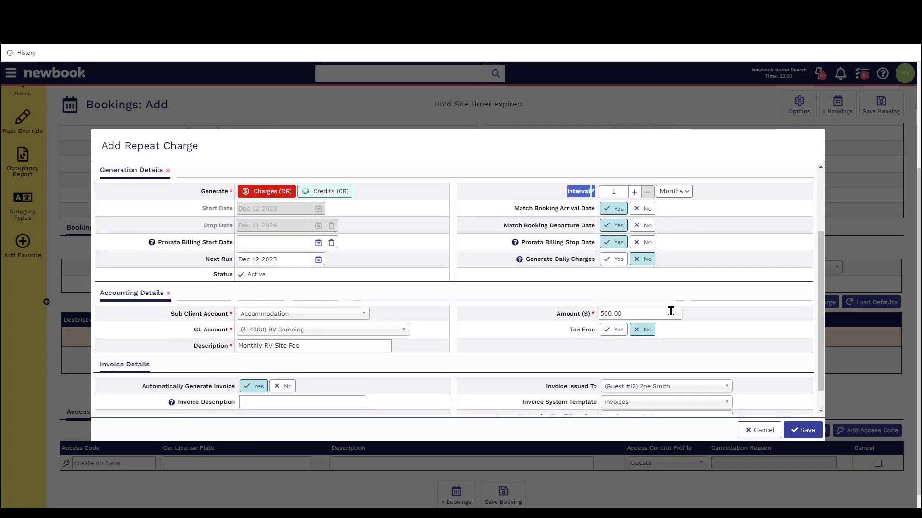
left_click(547, 313)
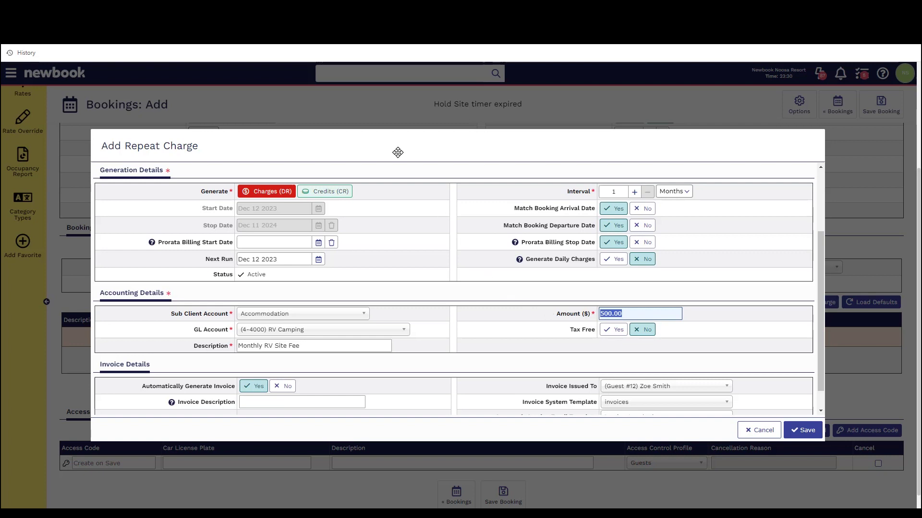
Step: Review Breakfast Per Person's name, 0.00 base price, and Extras / (4-1610) Breakfast accounts
left_click(345, 24)
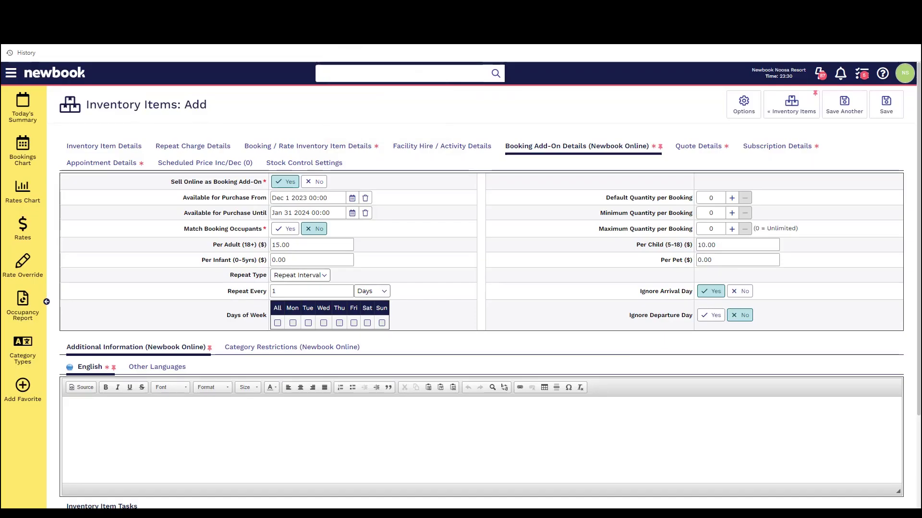
left_click_drag(229, 105, 82, 108)
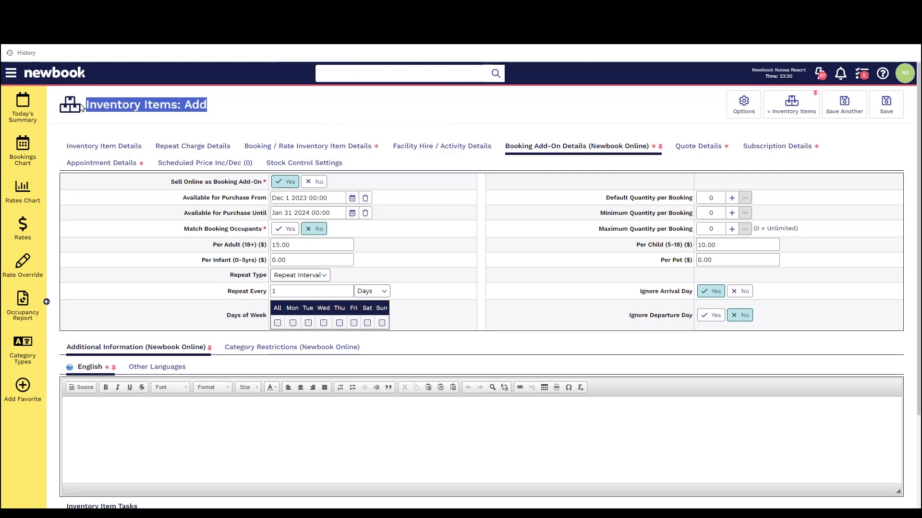
left_click(99, 144)
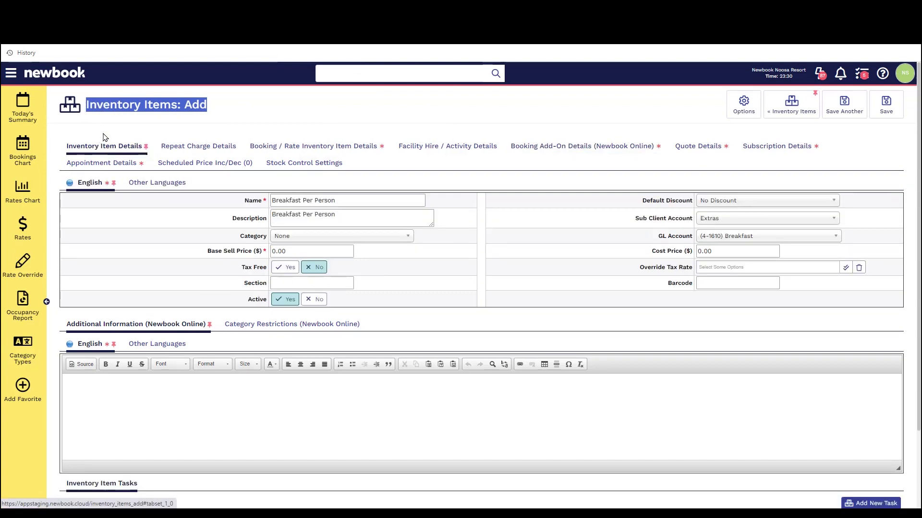
left_click(103, 134)
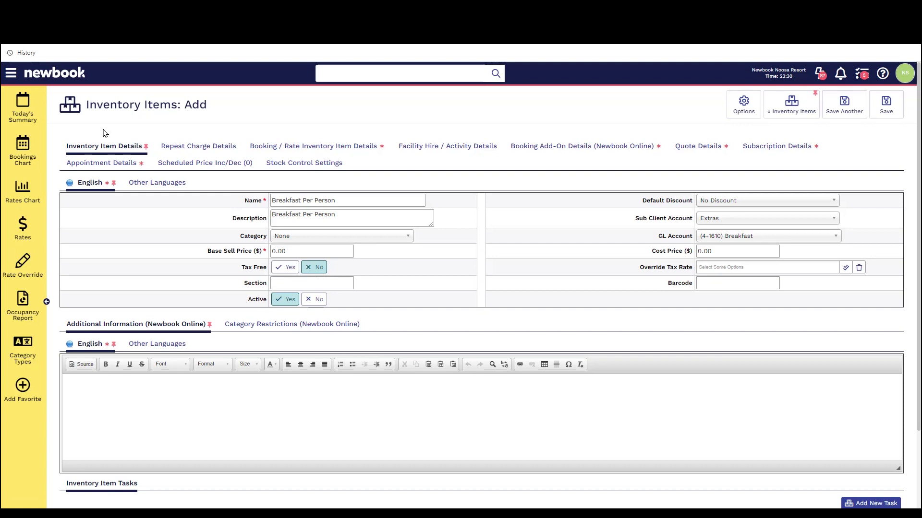
left_click(356, 201)
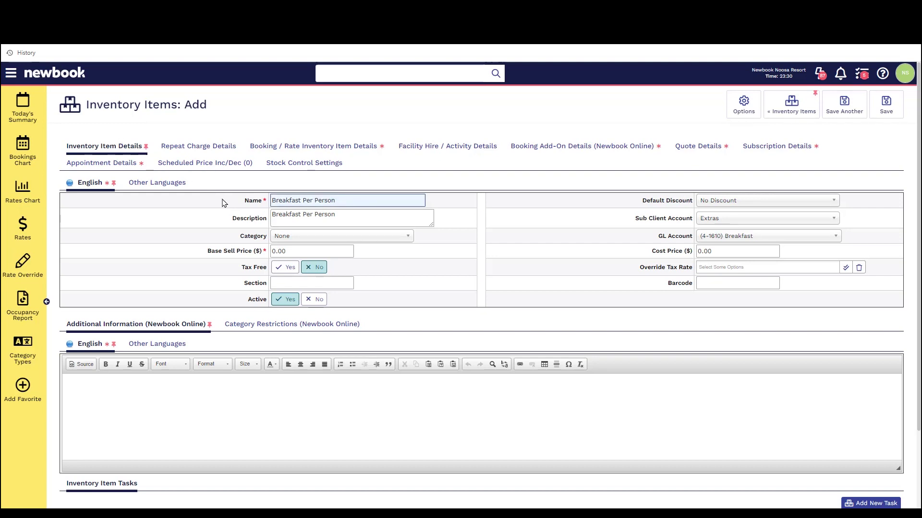
left_click_drag(260, 201, 287, 198)
left_click(350, 201)
left_click_drag(198, 253, 258, 259)
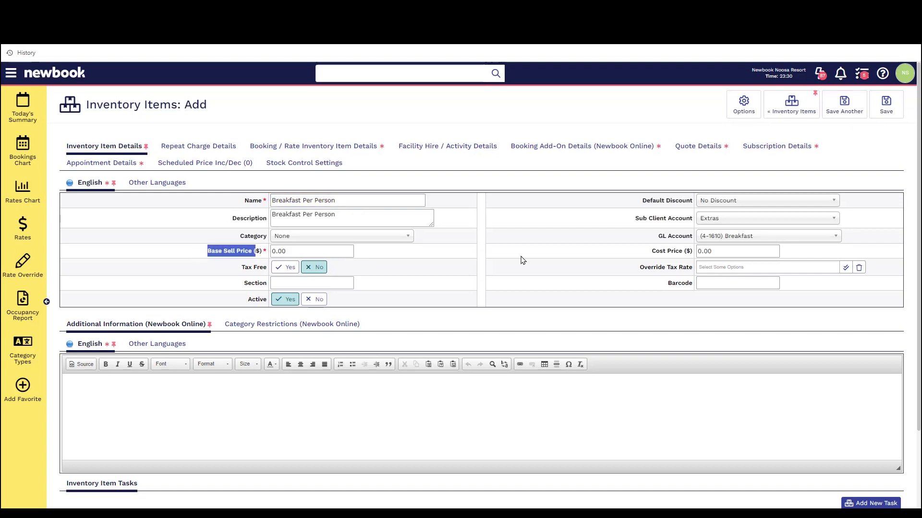
left_click_drag(637, 224, 706, 238)
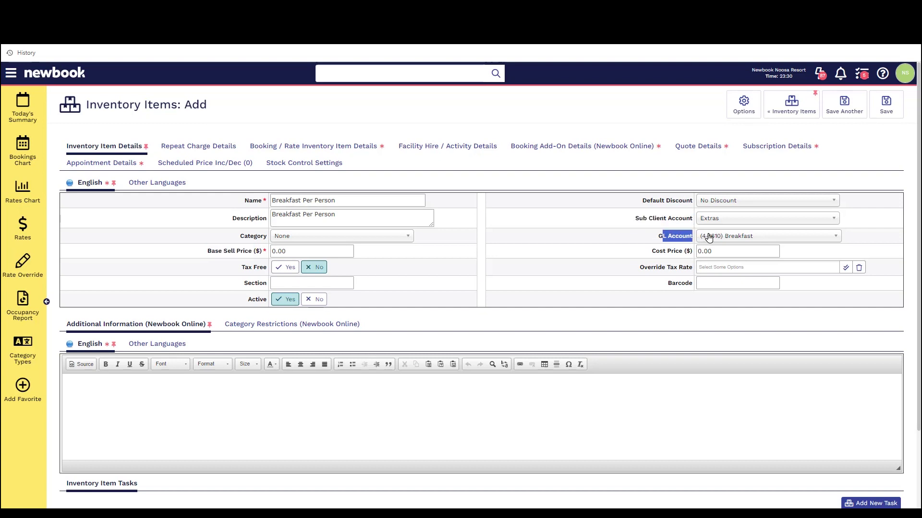
Step: Review the $15.00 adult and $10 child rates and keep Repeat Interval as the repeat type
left_click(342, 149)
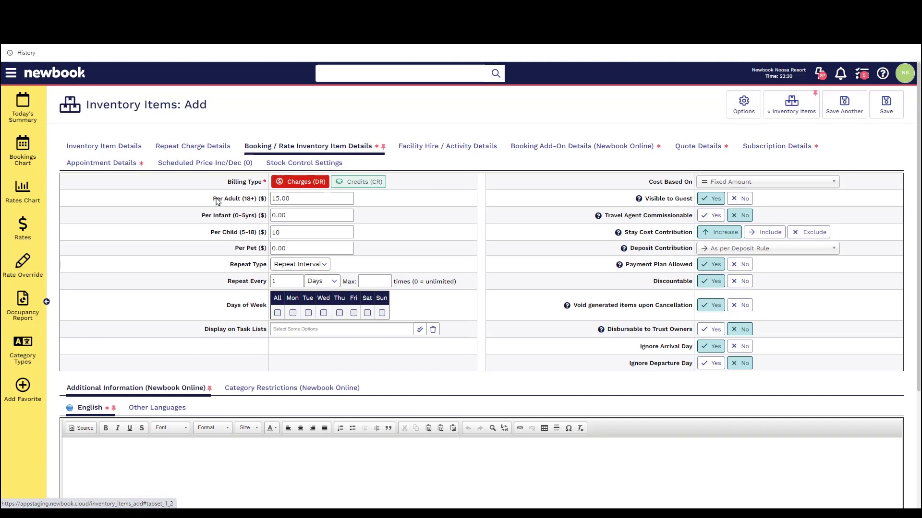
left_click_drag(213, 200, 262, 202)
left_click(260, 204)
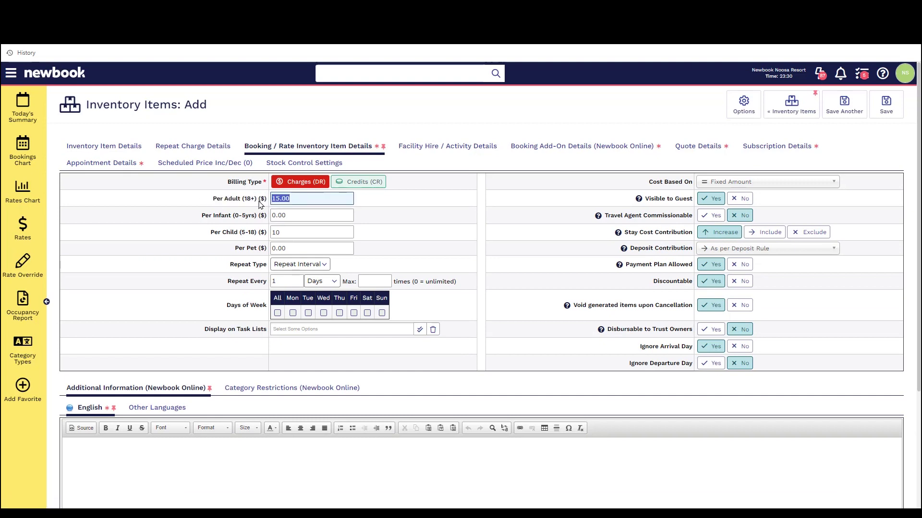
double_click(281, 230)
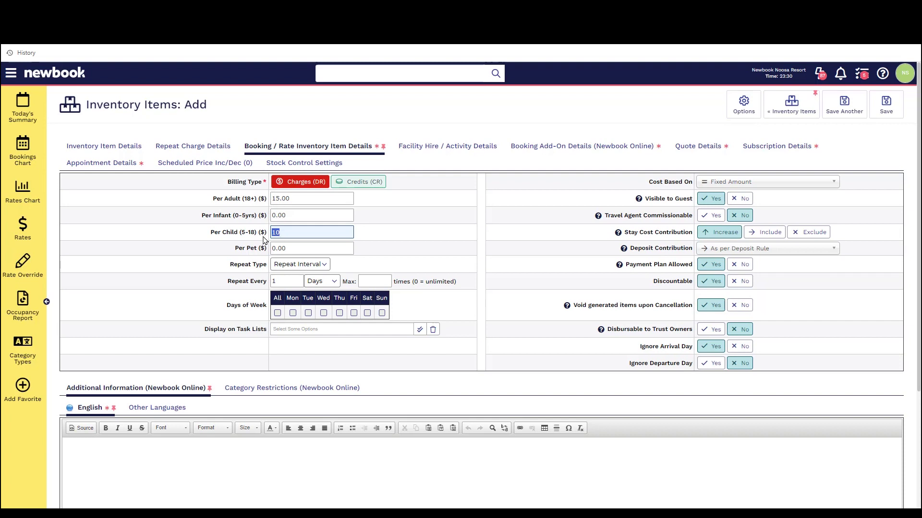
triple_click(233, 268)
left_click(307, 265)
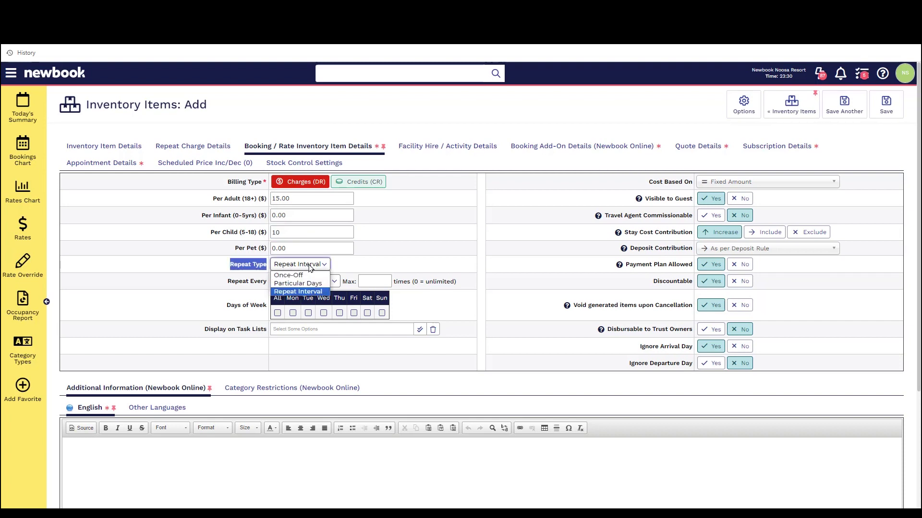
left_click(358, 269)
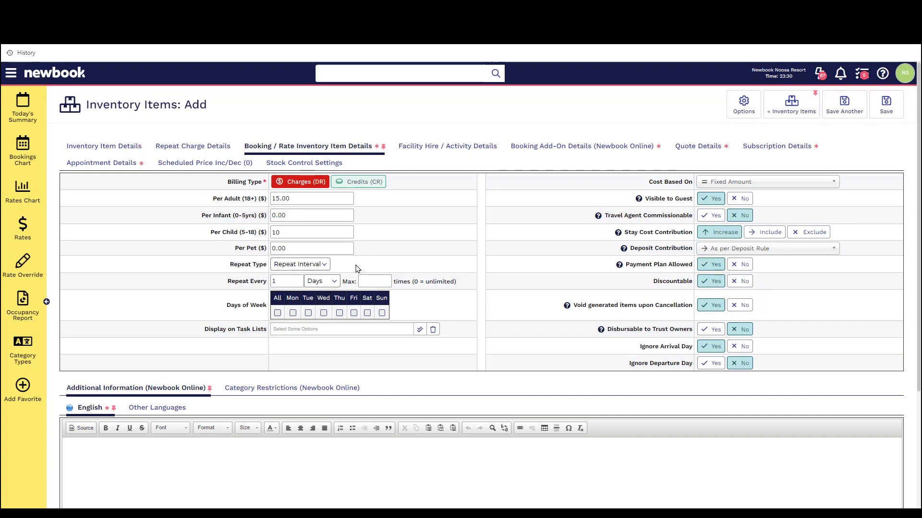
triple_click(230, 283)
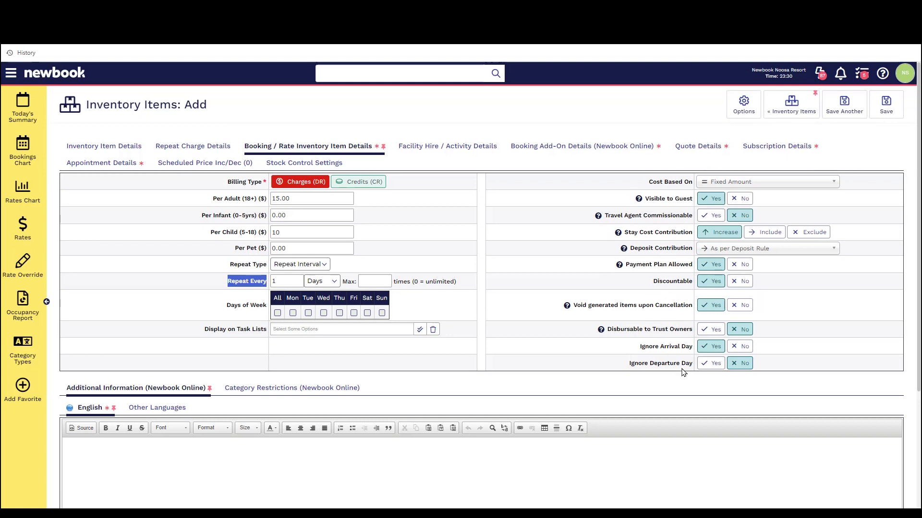
Step: Set Stay Cost Contribution to Include, then choose Exclude to raise the discount warning
left_click_drag(626, 234, 688, 237)
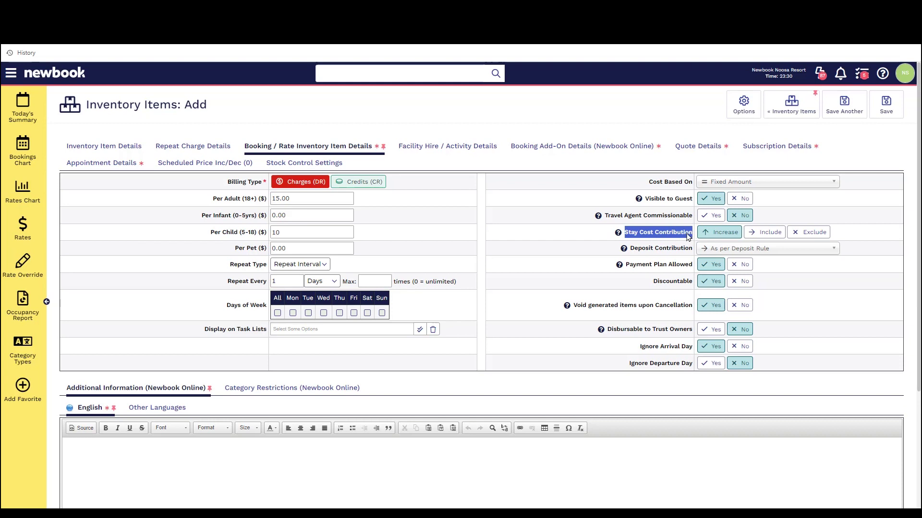
left_click(689, 237)
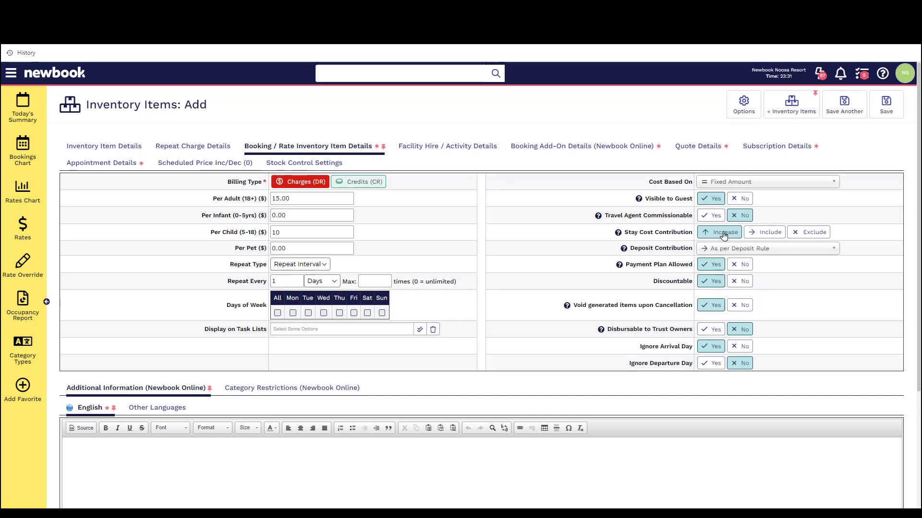
left_click(760, 238)
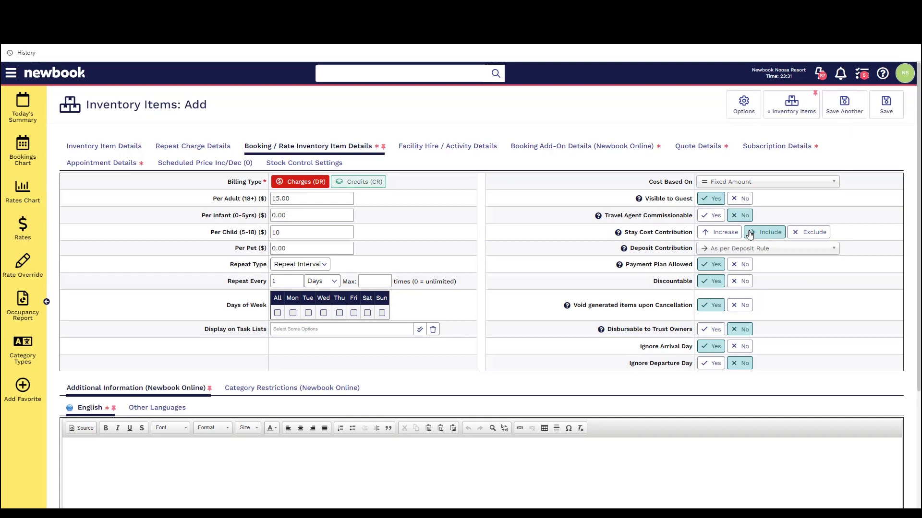
left_click(806, 235)
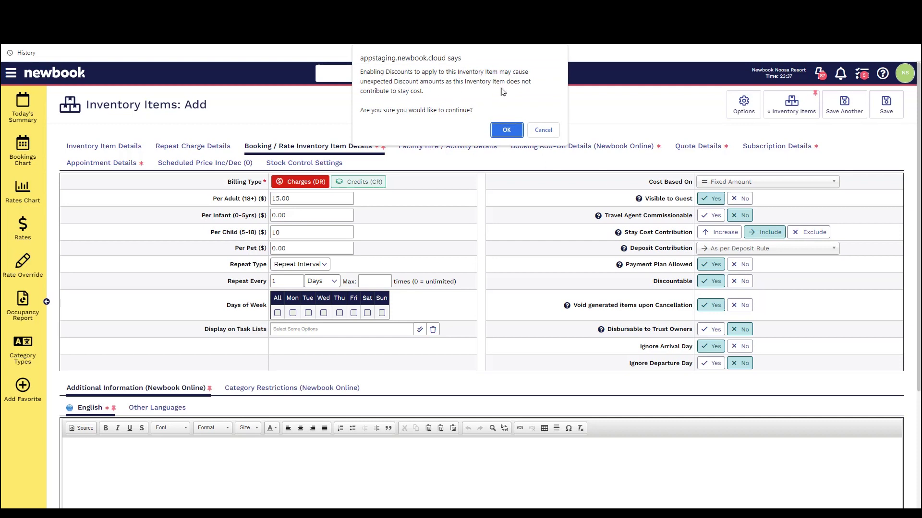
Step: Confirm excluding the item from stay cost and leave Travel Agent Commissionable off
left_click(507, 129)
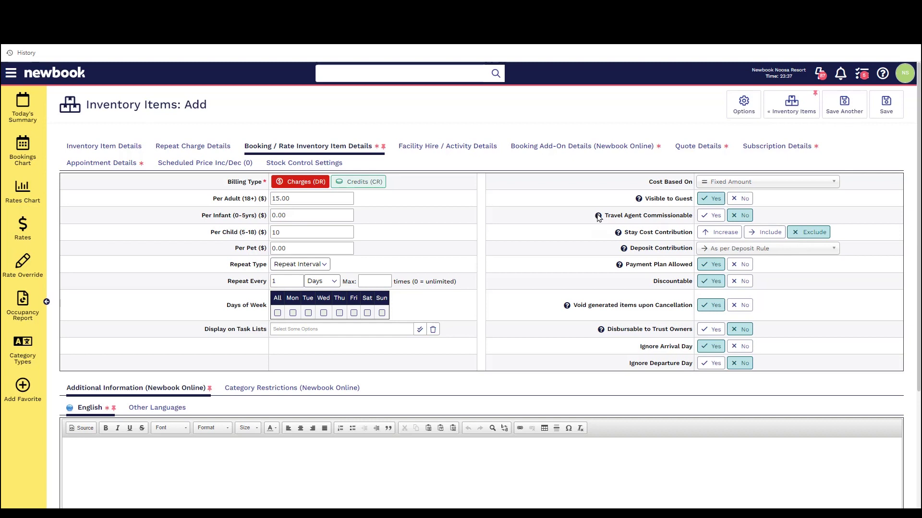
left_click_drag(601, 216, 693, 218)
left_click_drag(663, 285, 707, 287)
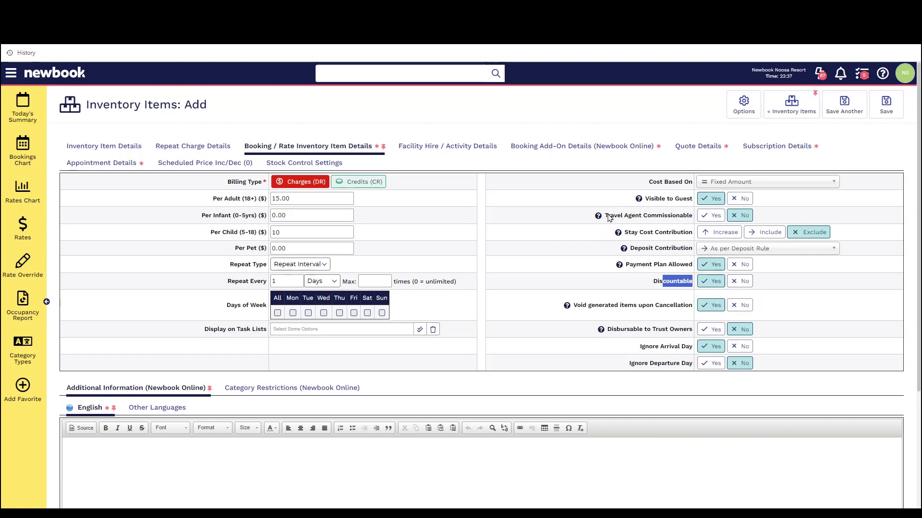
left_click_drag(605, 217, 693, 218)
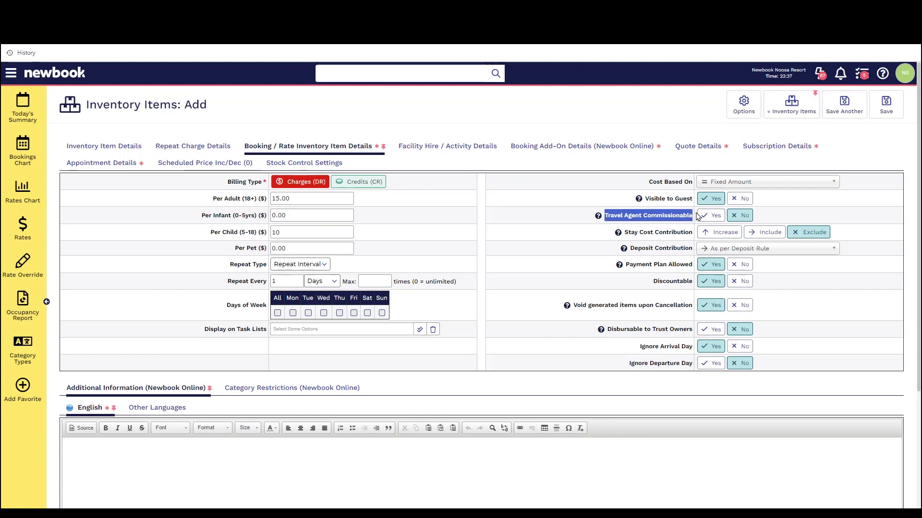
left_click(711, 215)
left_click(741, 215)
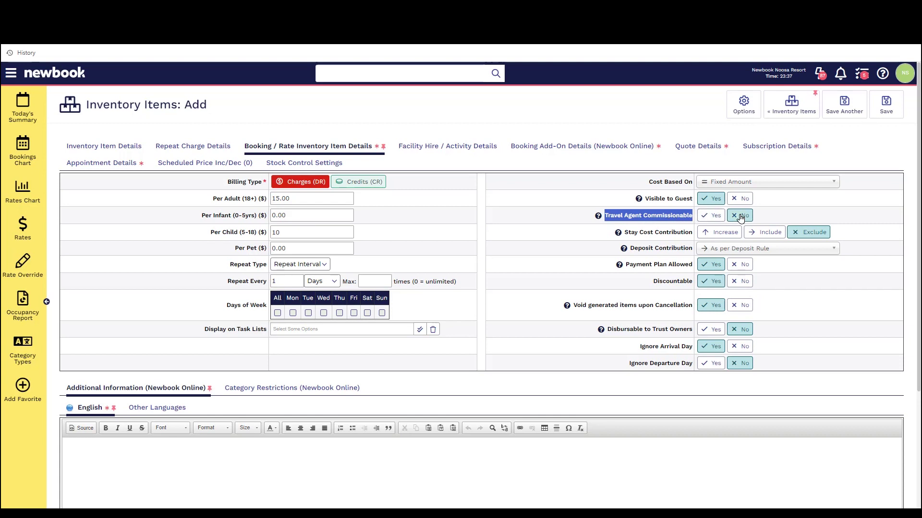
left_click(711, 215)
left_click(742, 216)
Step: Keep the item Discountable set to Yes, confirming the change
left_click_drag(649, 286, 698, 287)
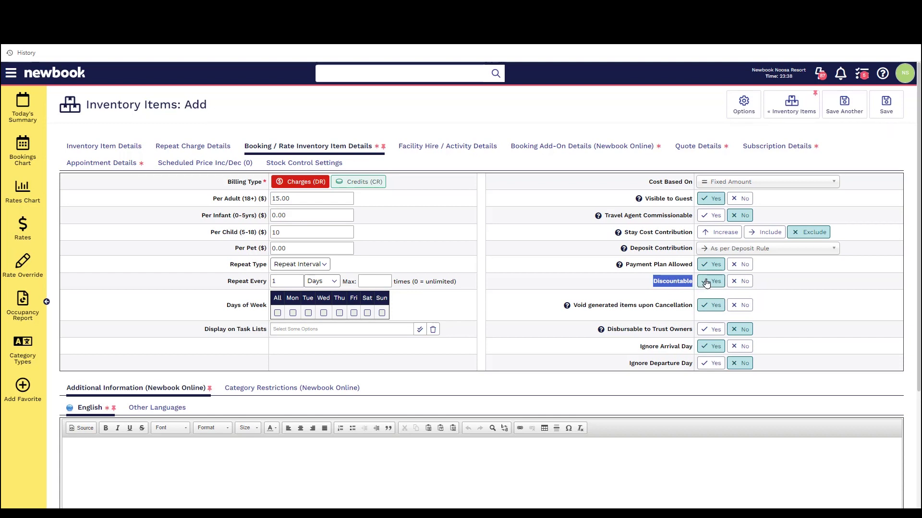
left_click(735, 286)
left_click(713, 283)
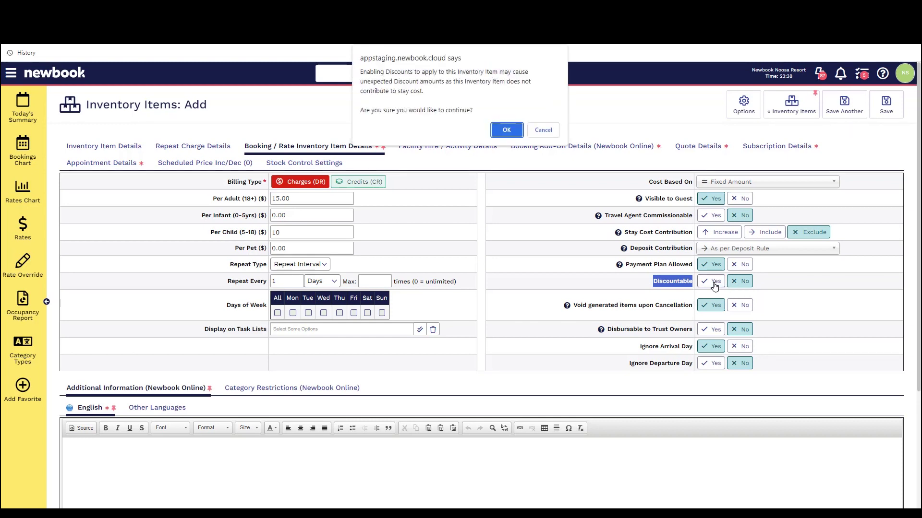
left_click(507, 130)
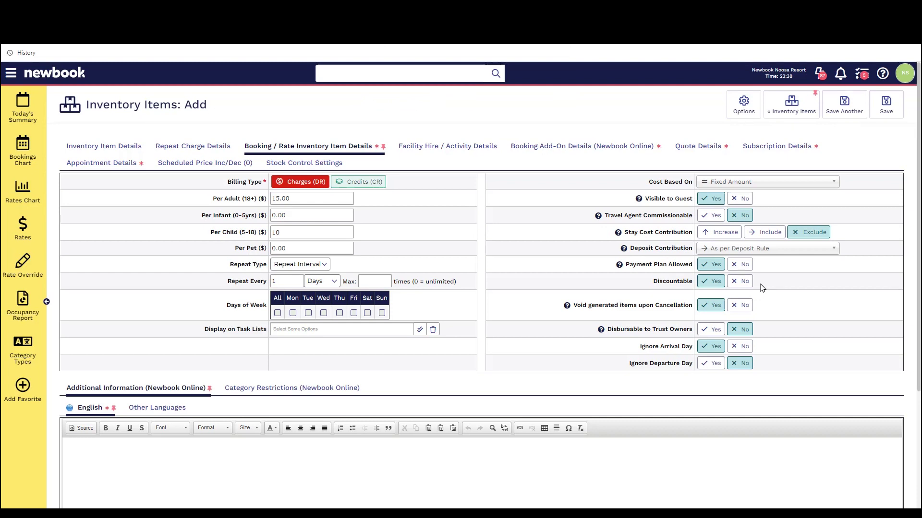
Step: Keep Deposit Contribution As per Deposit Rule and bring the Inventory Item Tasks into view
left_click_drag(634, 352, 692, 349)
left_click_drag(624, 364, 694, 367)
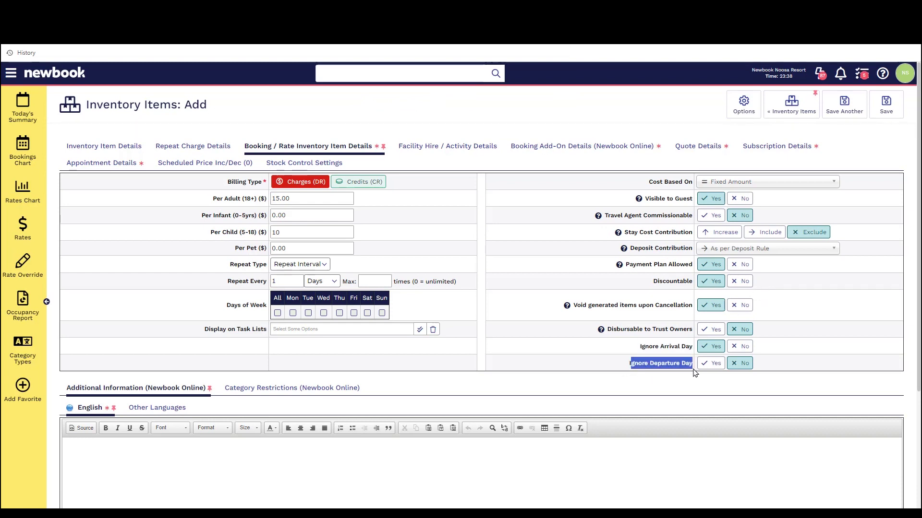
left_click(770, 358)
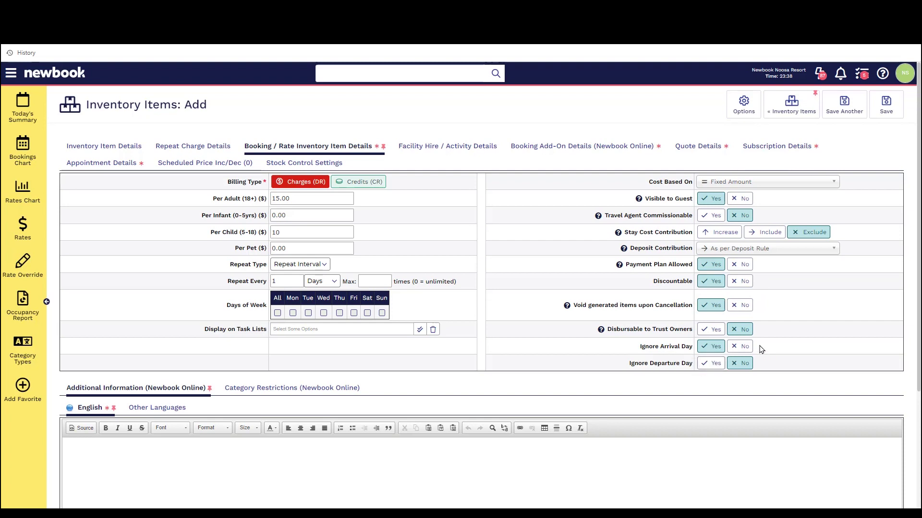
left_click_drag(637, 253, 702, 253)
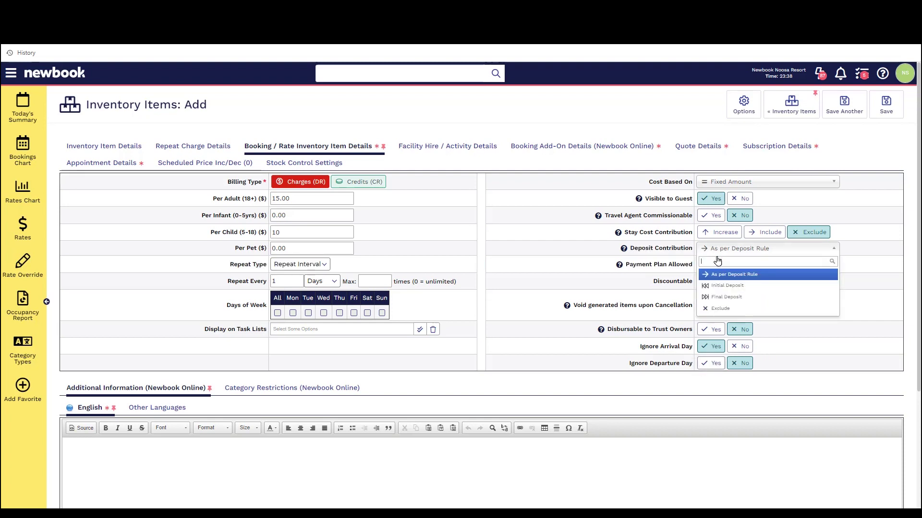
left_click(716, 251)
left_click(837, 340)
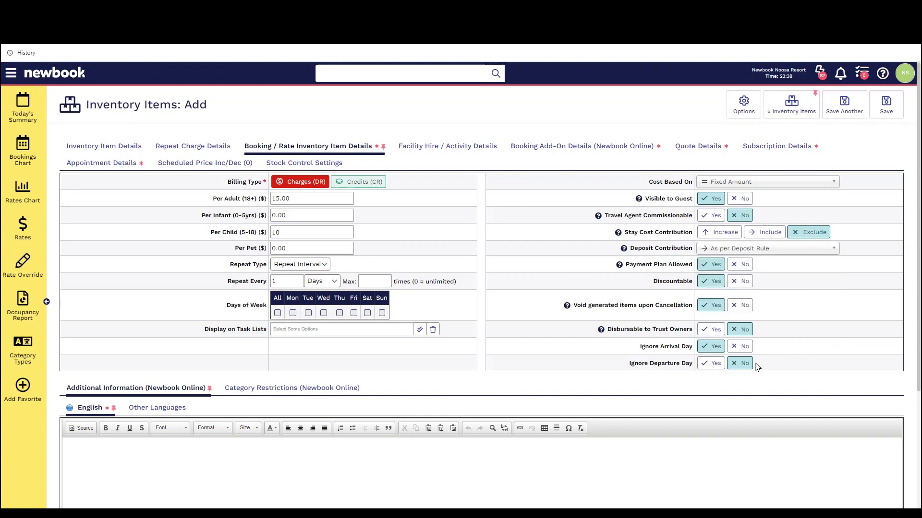
scroll(768, 379, "down", 3)
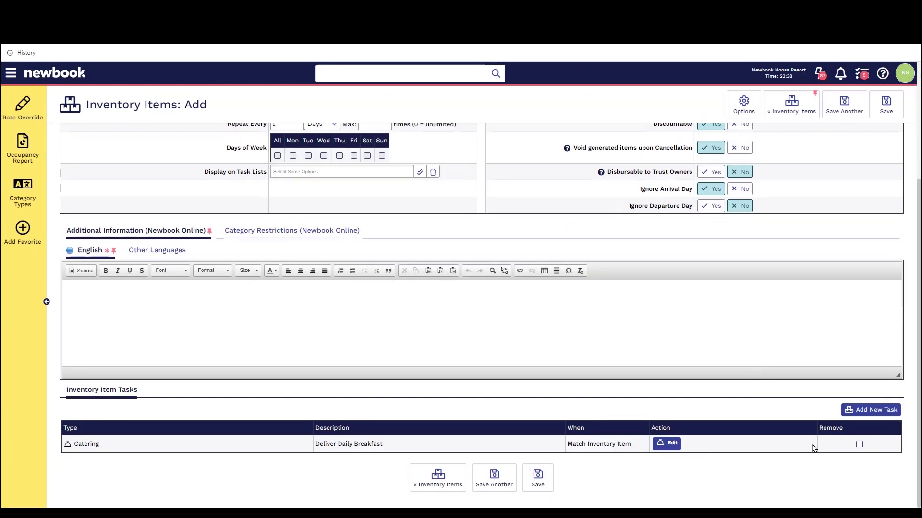
Step: Review the Catering task 'Deliver Daily Breakfast' and when it is generated
left_click_drag(75, 445, 119, 445)
left_click_drag(316, 444, 383, 445)
left_click_drag(568, 444, 630, 445)
left_click(636, 460)
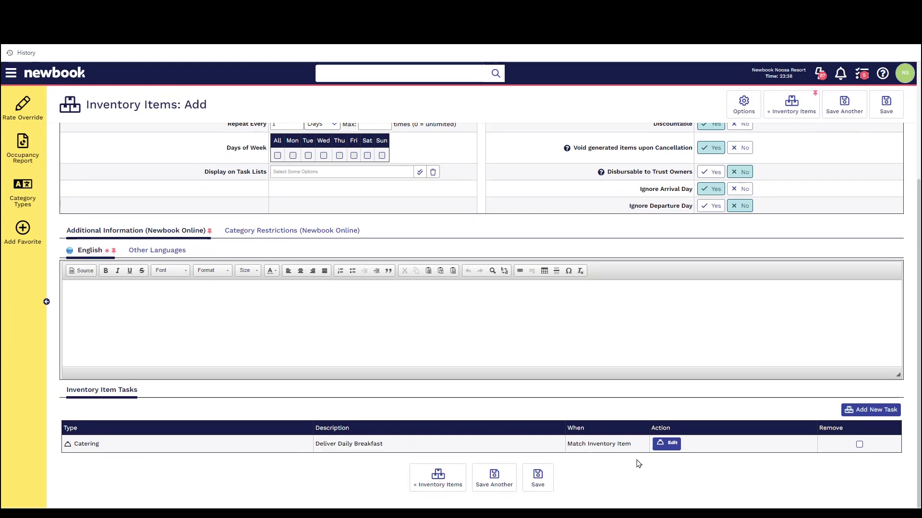
Step: Review the add-on settings: Sell Online, purchase end date, per-adult price and repeat type
scroll(636, 461, "up", 3)
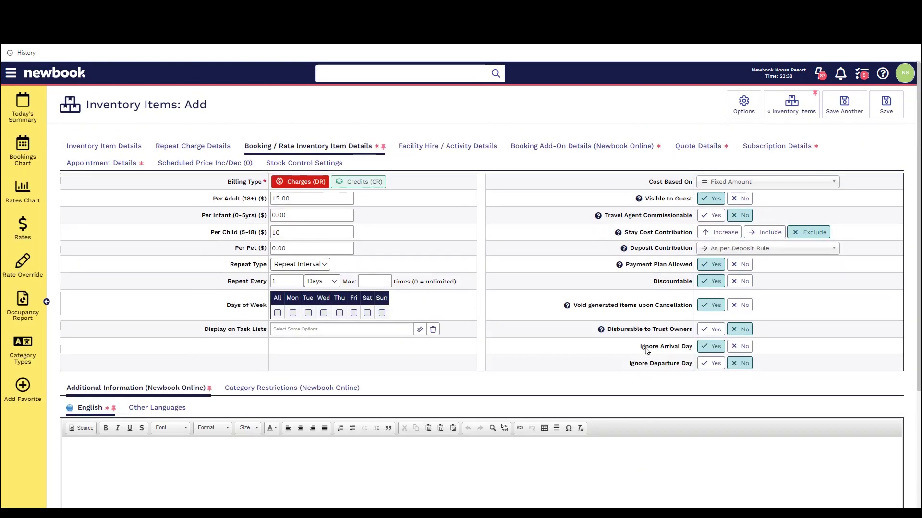
left_click(597, 149)
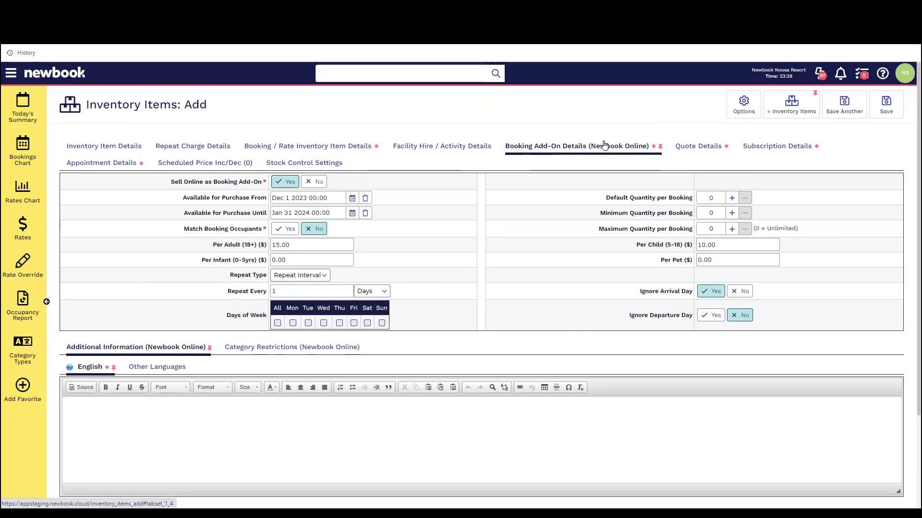
left_click_drag(168, 182, 249, 182)
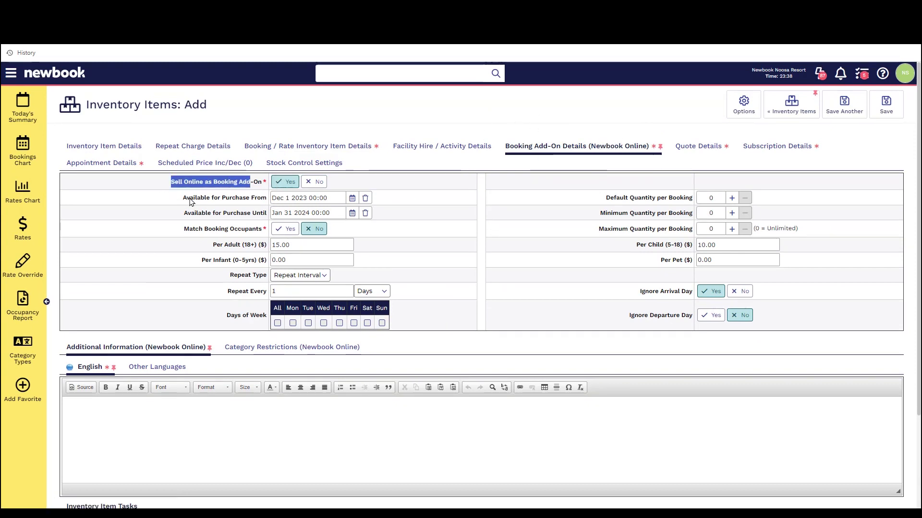
left_click_drag(184, 204, 271, 219)
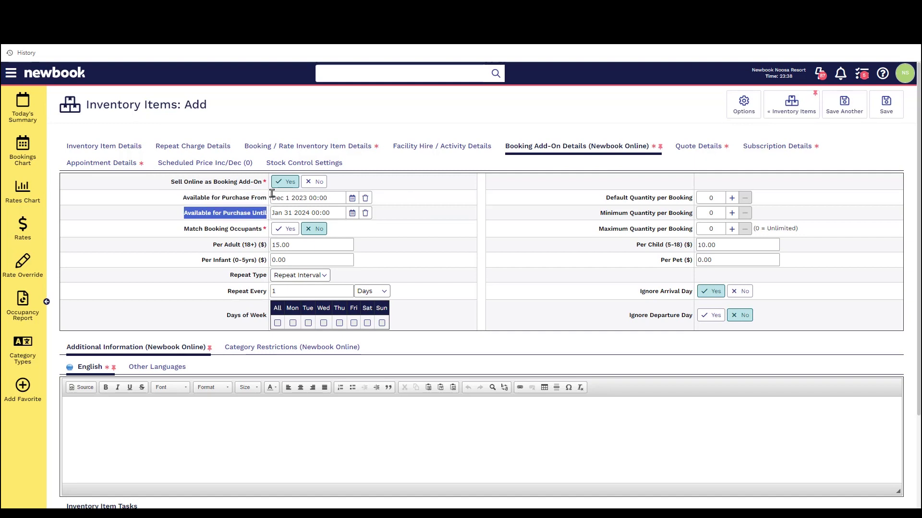
left_click_drag(213, 245, 266, 246)
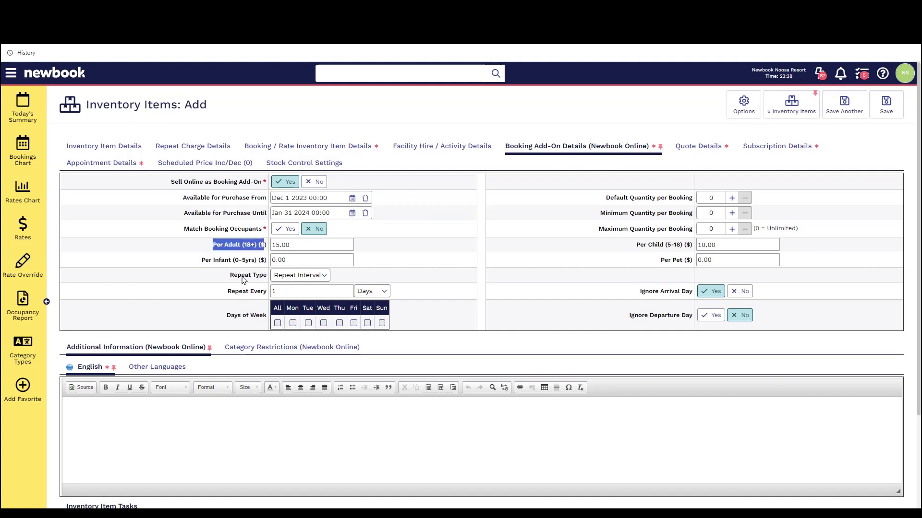
left_click_drag(230, 275, 267, 293)
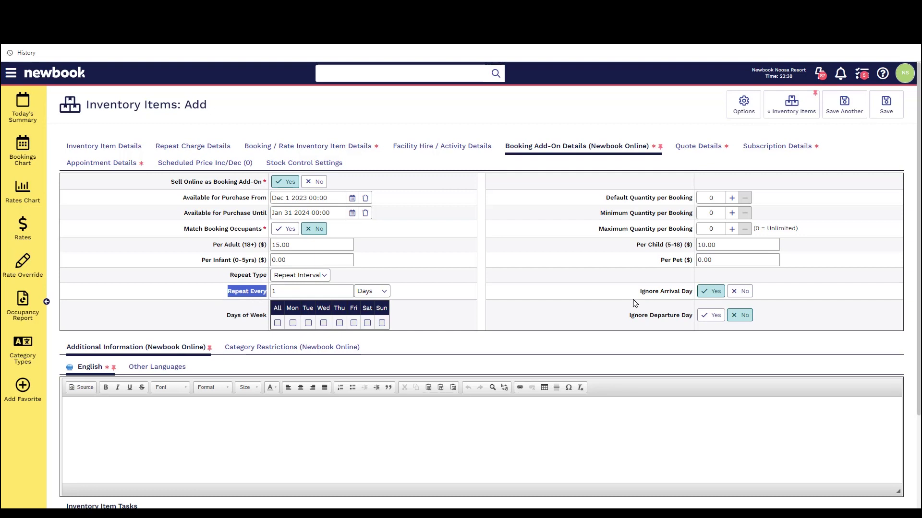
Step: Check Repeat Every and Ignore Departure Day, then save Breakfast Per Person as item #557
left_click_drag(634, 293, 692, 294)
left_click(622, 324)
left_click_drag(659, 325, 699, 294)
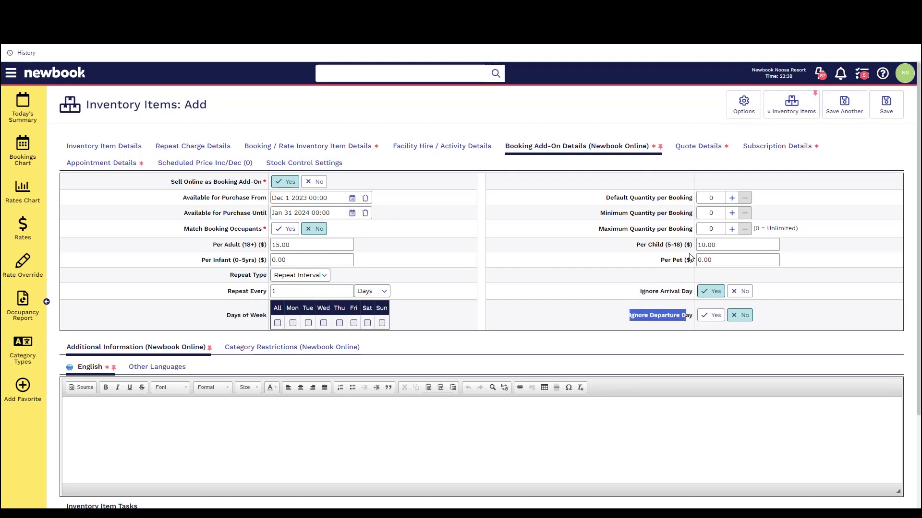
left_click(663, 266)
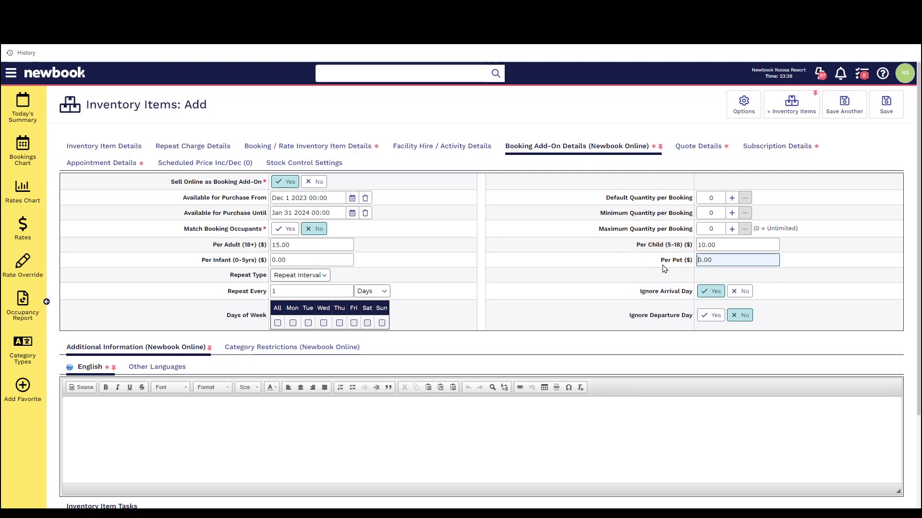
left_click(885, 110)
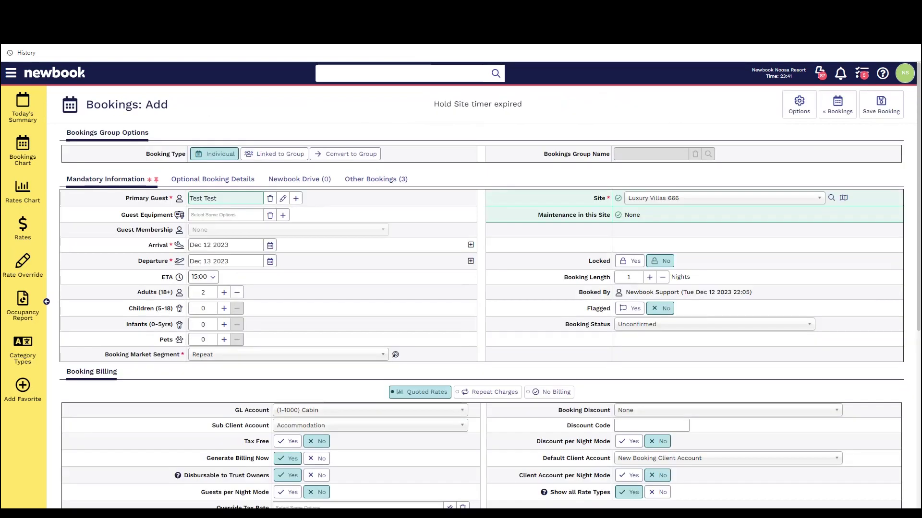
Step: Add Breakfast Per Person to the booking's inventory items as a $30.00 daily charge
scroll(392, 352, "down", 3)
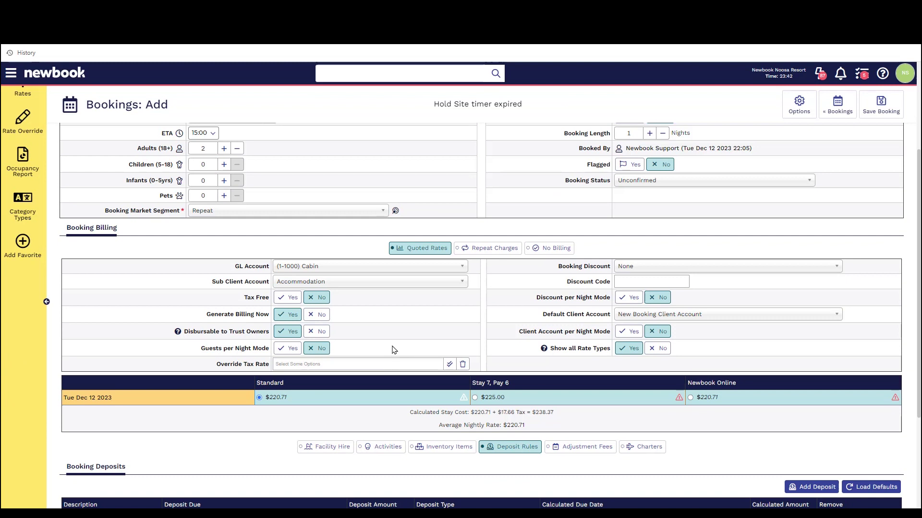
scroll(393, 349, "down", 3)
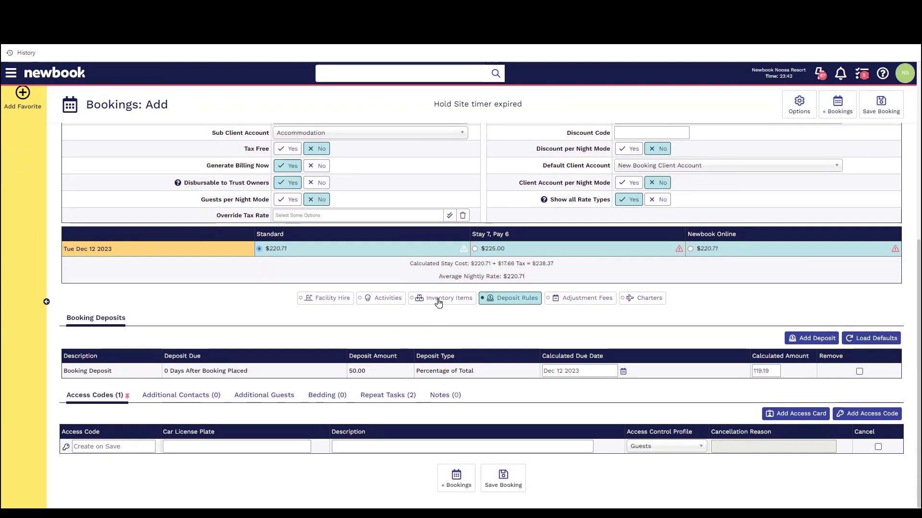
left_click(438, 300)
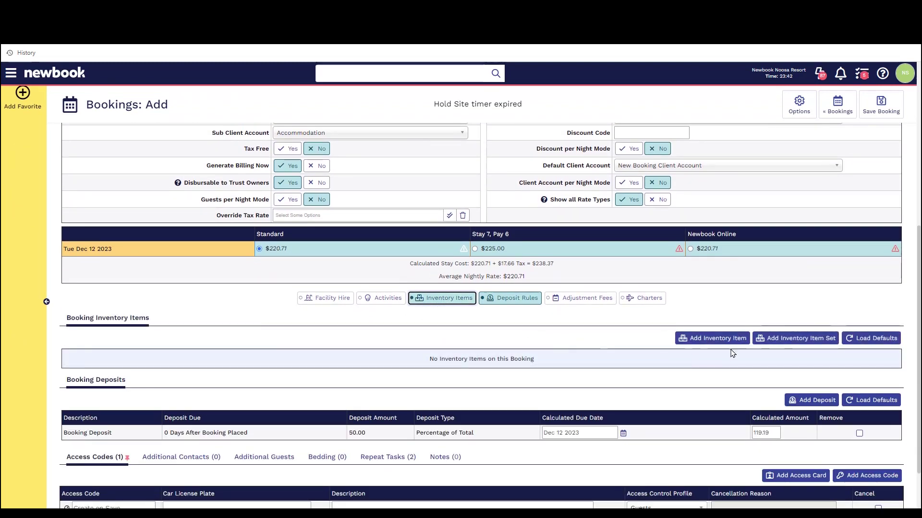
left_click(730, 340)
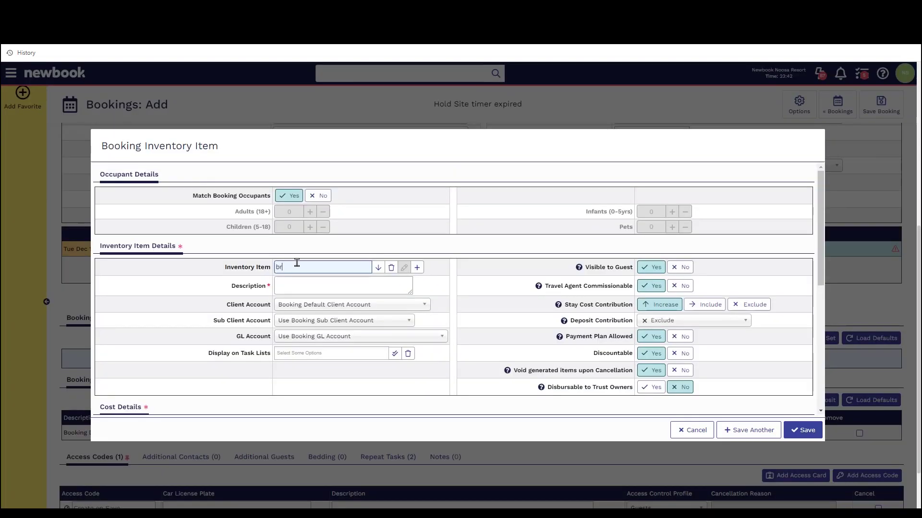
left_click(335, 294)
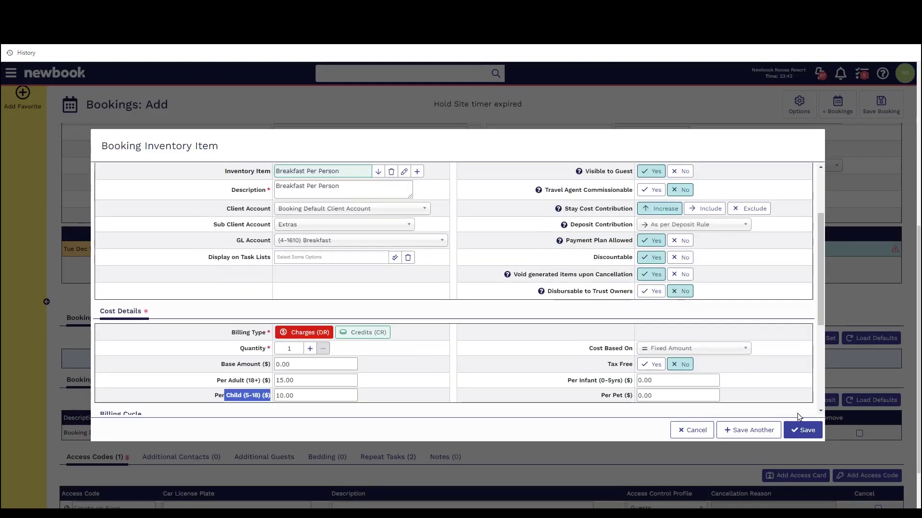
left_click(803, 432)
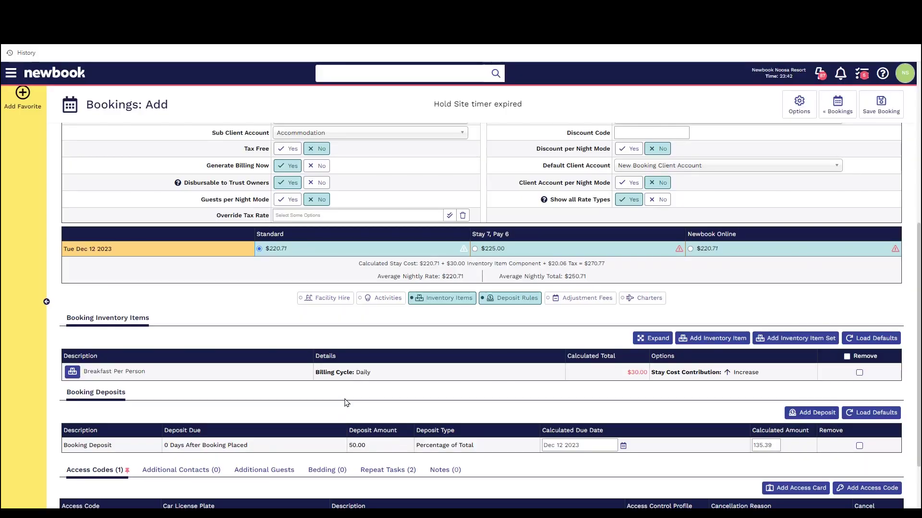
left_click_drag(349, 264, 580, 263)
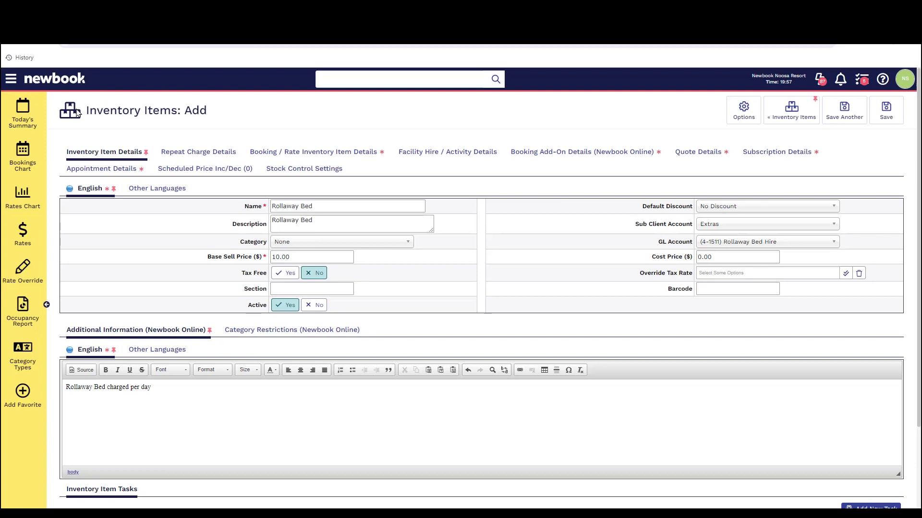
left_click_drag(86, 111, 232, 118)
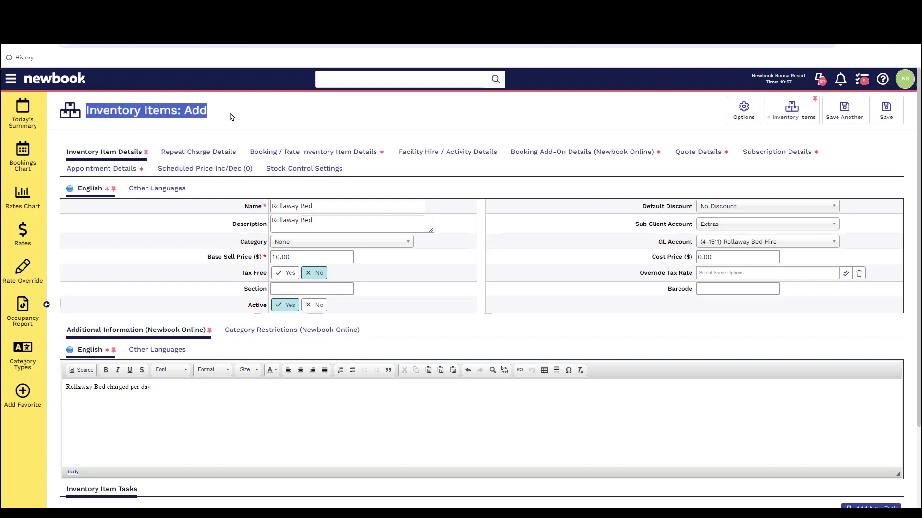
left_click_drag(66, 156, 145, 157)
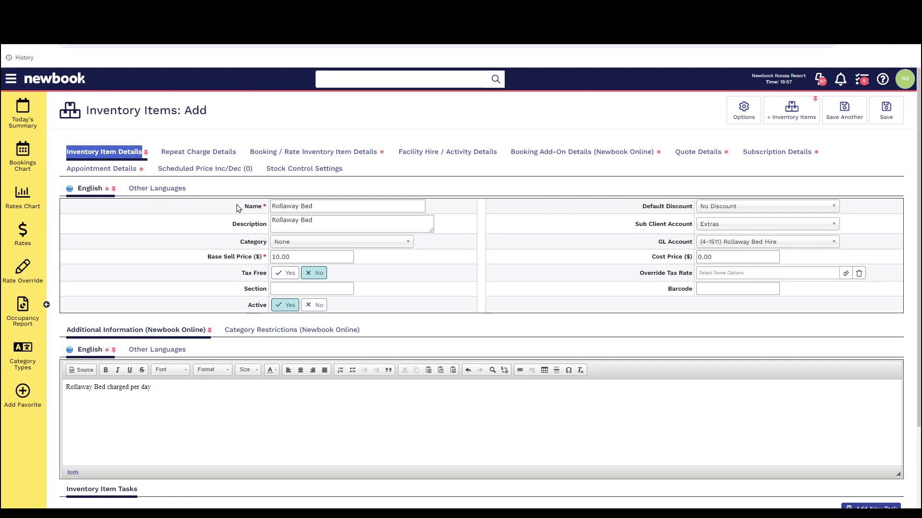
left_click_drag(237, 207, 267, 225)
left_click_drag(208, 257, 266, 258)
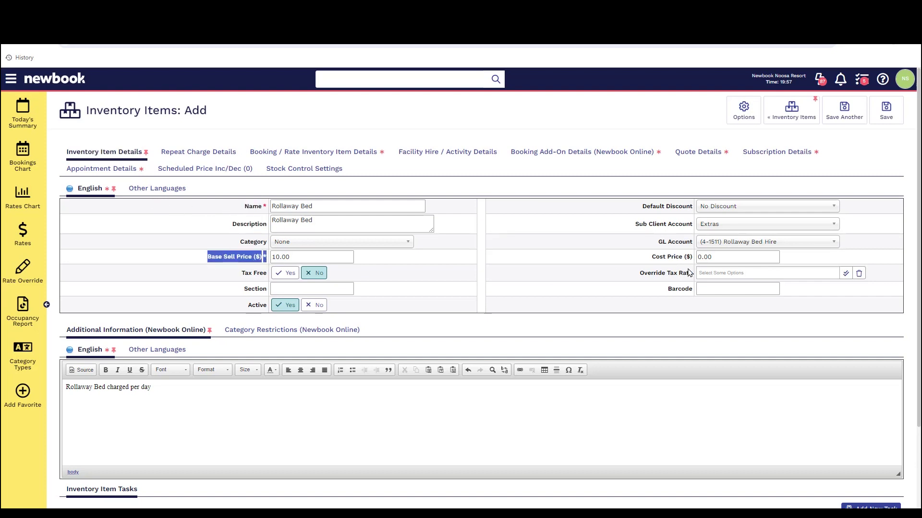
left_click_drag(633, 224, 696, 246)
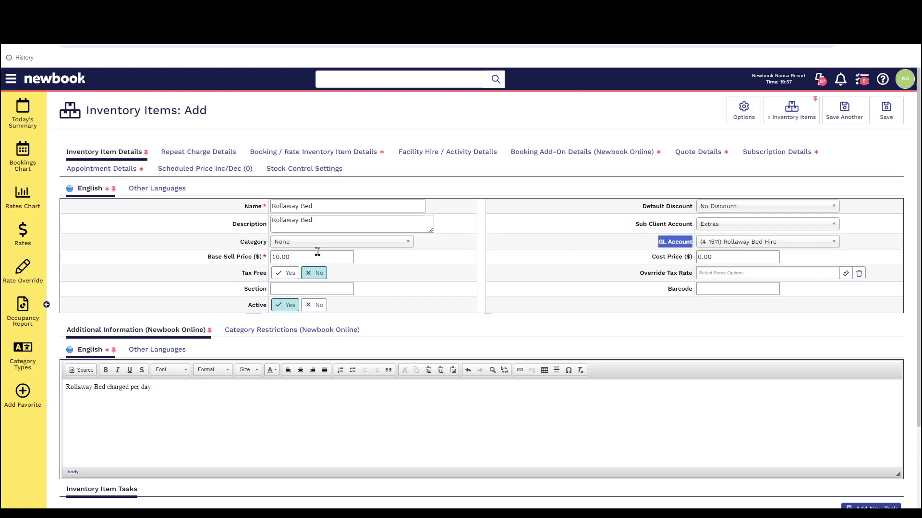
left_click_drag(307, 257, 269, 257)
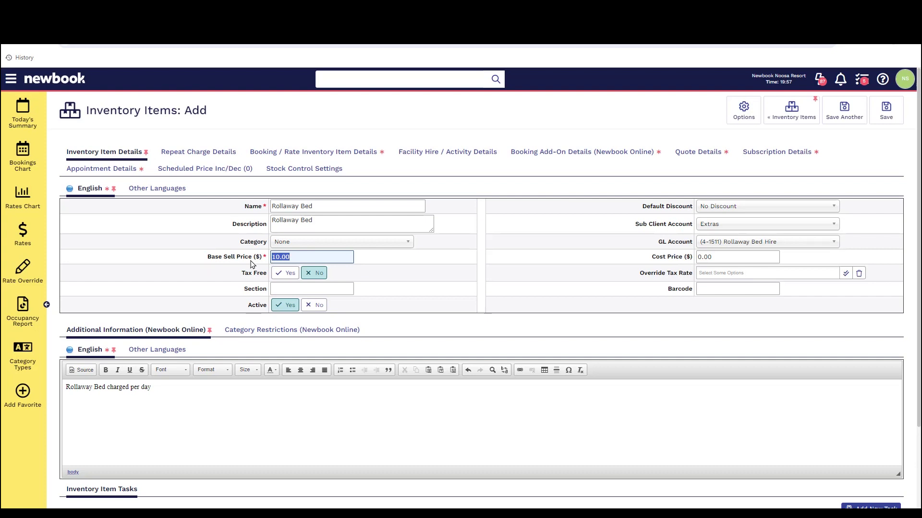
left_click(308, 262)
left_click_drag(206, 257, 261, 262)
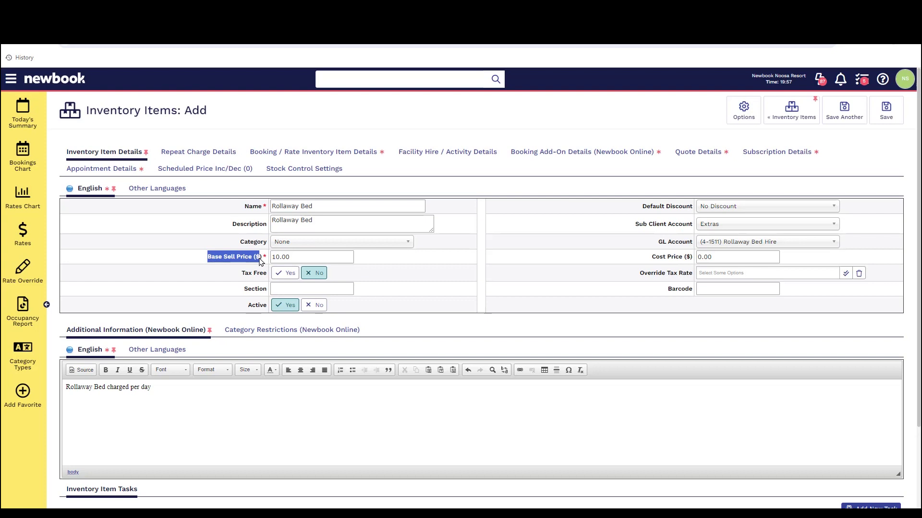
Step: Keep the Rollaway Bed's Hire Billing Increment set to Days
left_click(463, 152)
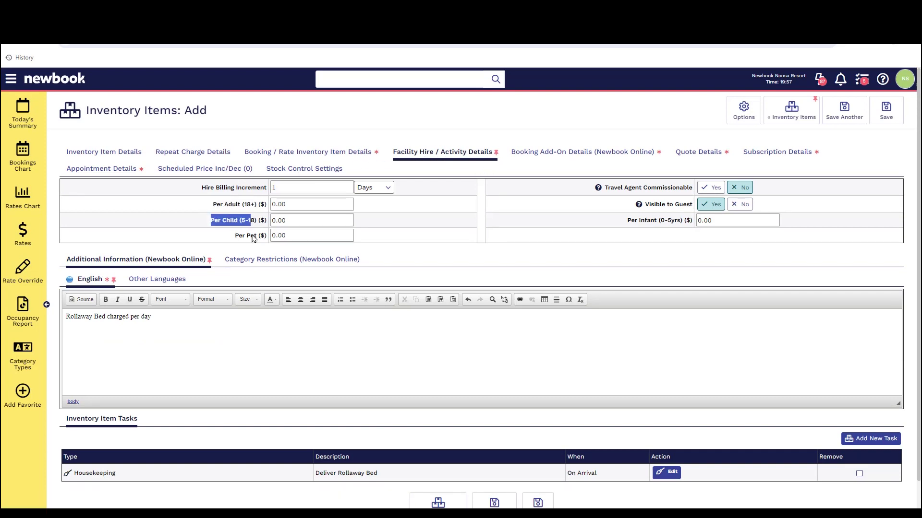
left_click(384, 191)
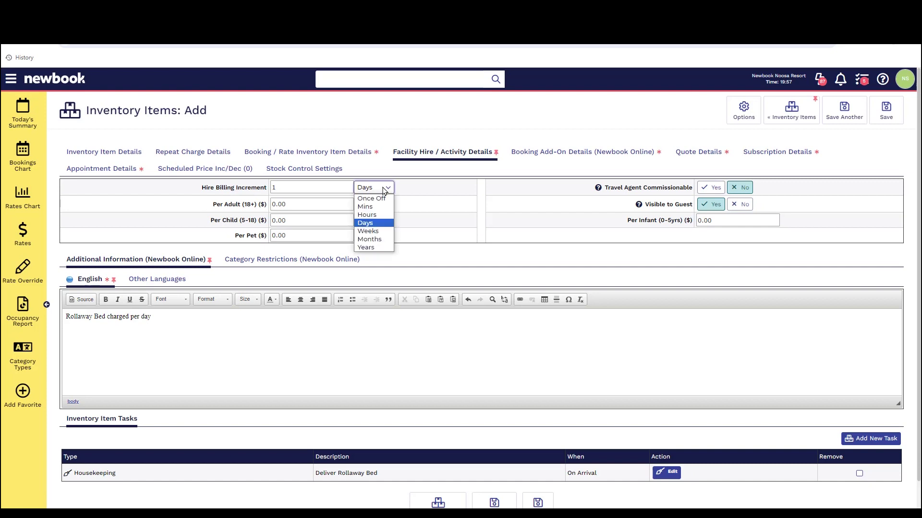
left_click(387, 224)
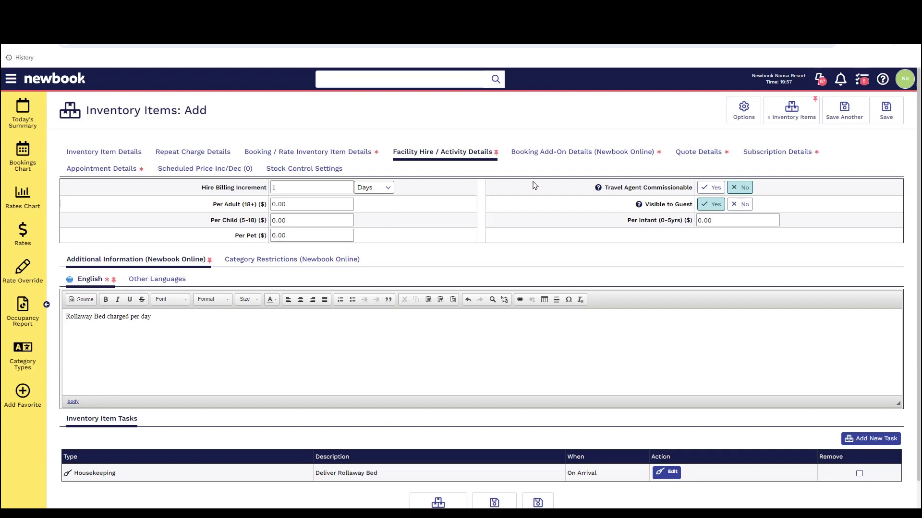
Step: Review the Deliver Rollaway Bed housekeeping task generated On Arrival
scroll(528, 190, "down", 1)
left_click_drag(69, 446, 675, 449)
left_click(724, 465)
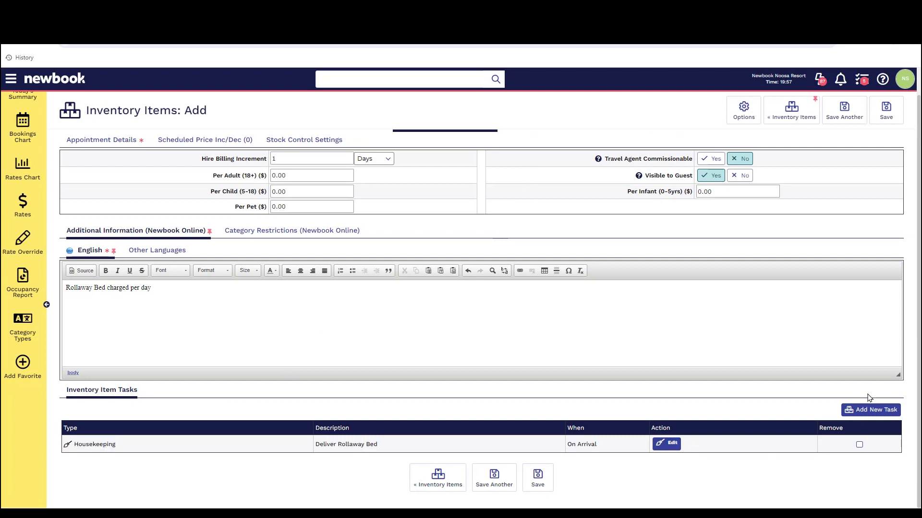
left_click_drag(566, 444, 596, 443)
left_click(599, 464)
Step: Save Rollaway Bed and show facility category #15 using it as Default Hirage Inventory Item
left_click(537, 485)
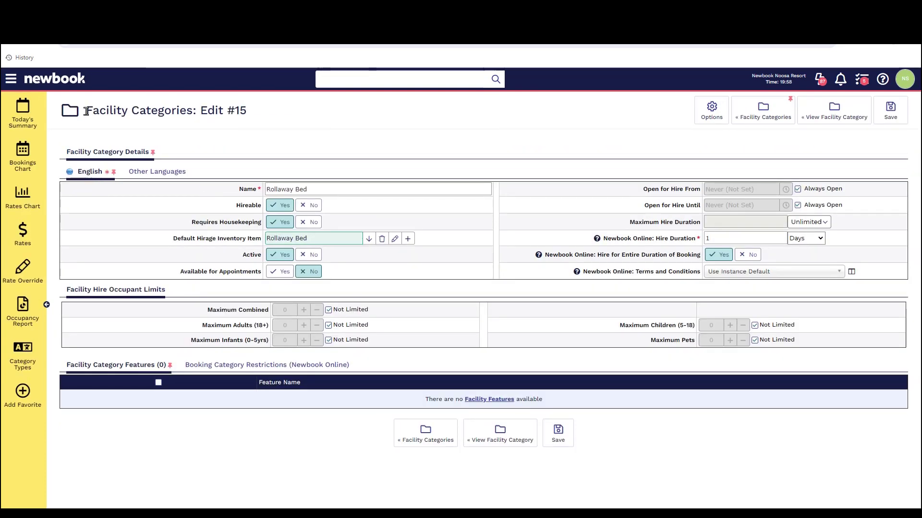
left_click_drag(85, 115, 289, 120)
left_click(219, 212)
left_click_drag(175, 245, 264, 249)
left_click_drag(325, 237, 247, 238)
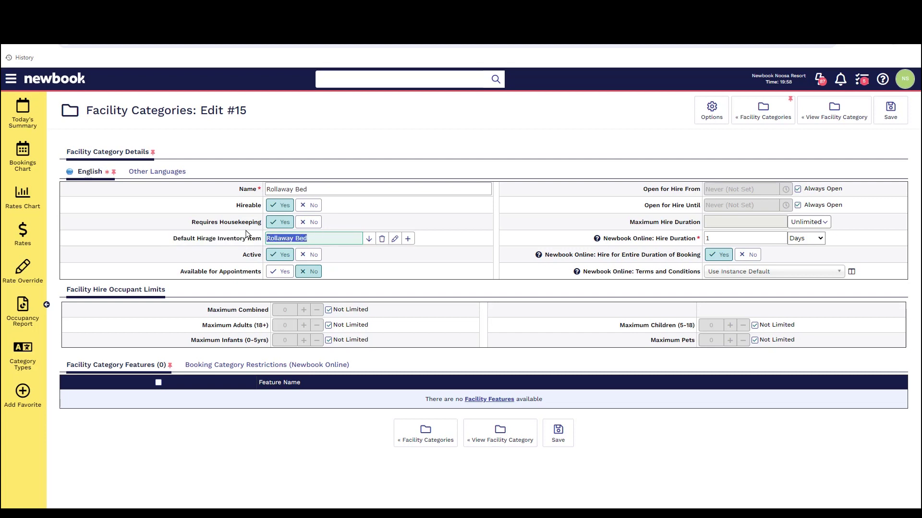
left_click(479, 255)
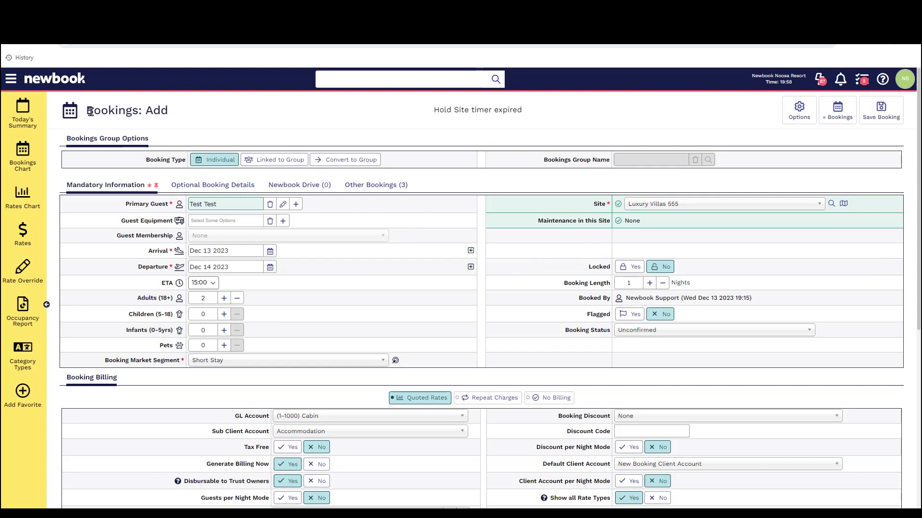
Step: Hire Rollaway Bed Cot 1 for the entire stay, auto-filled at $10.00 daily
left_click_drag(91, 111, 201, 111)
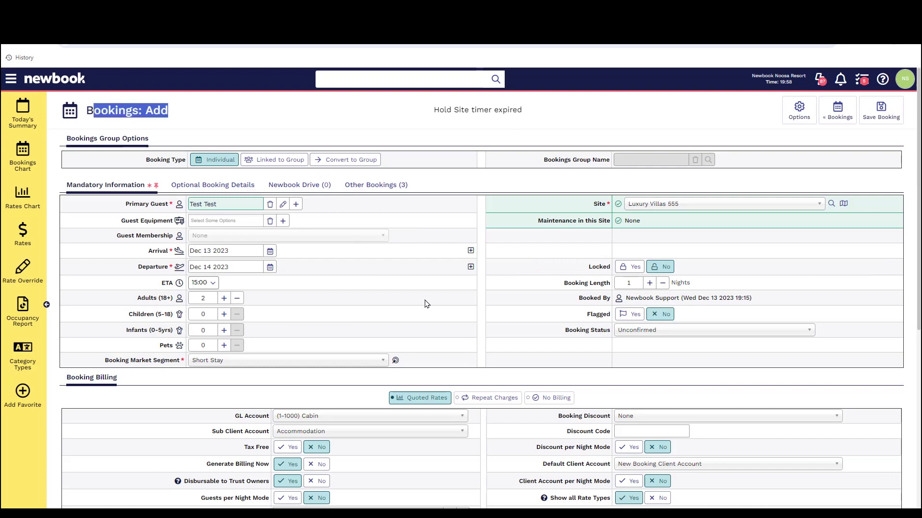
scroll(426, 304, "down", 5)
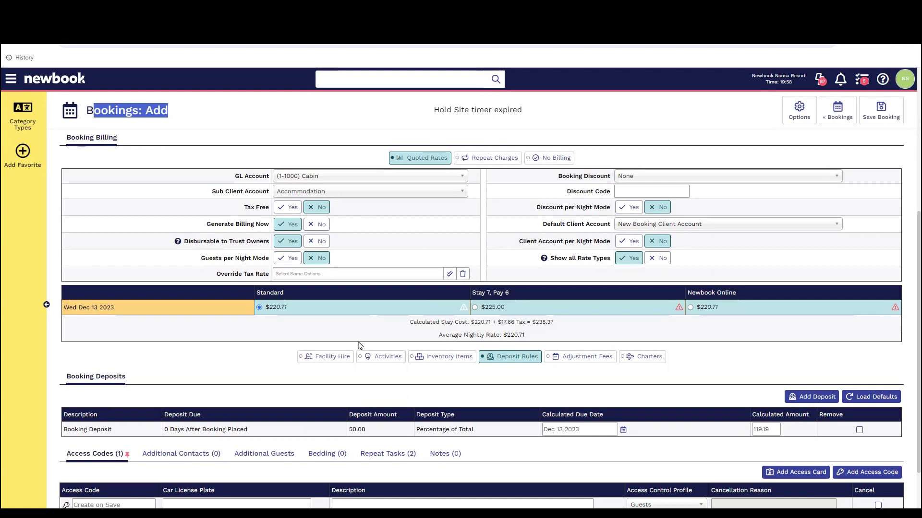
left_click(326, 356)
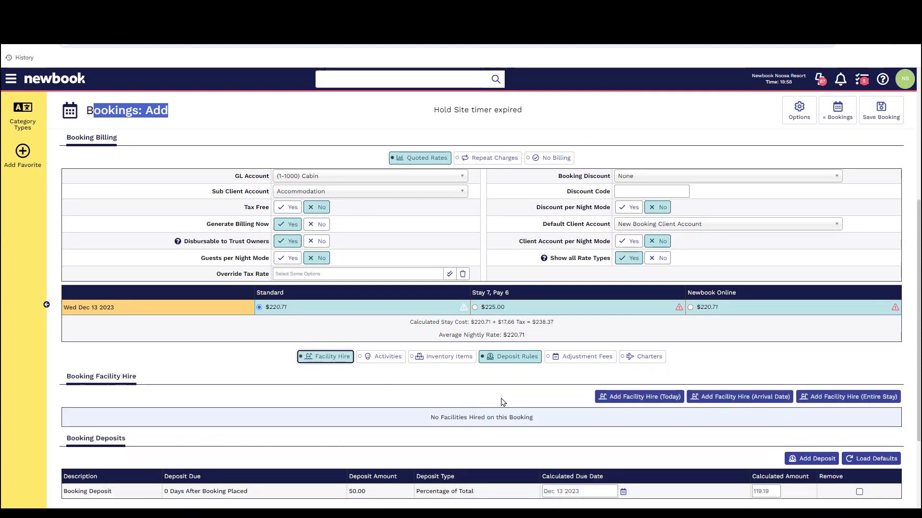
left_click(852, 397)
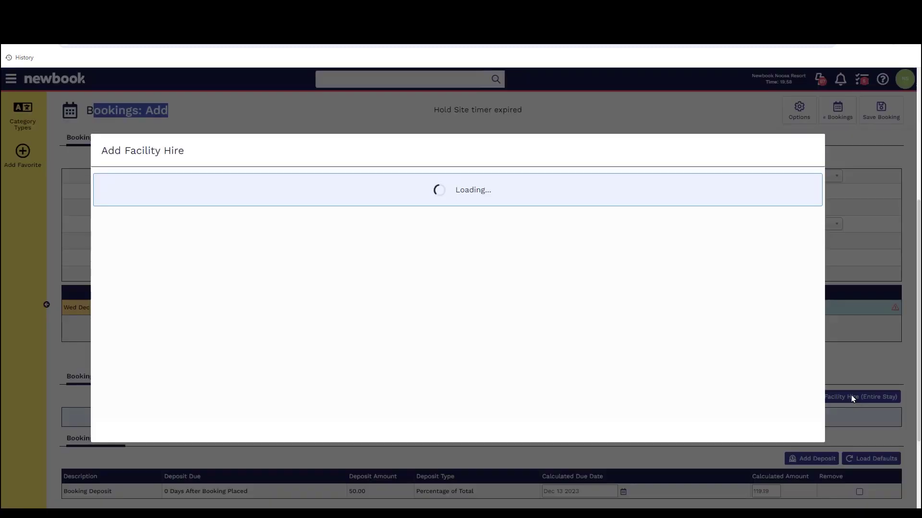
left_click(263, 196)
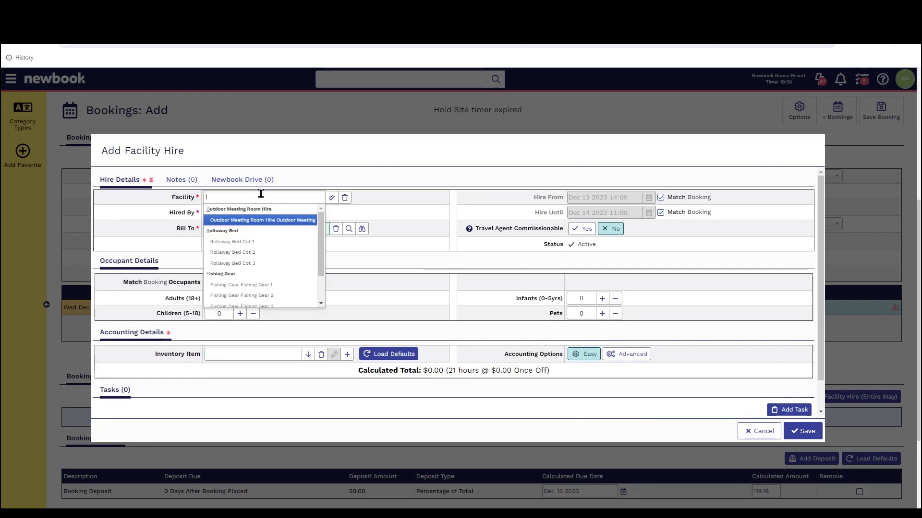
left_click(265, 243)
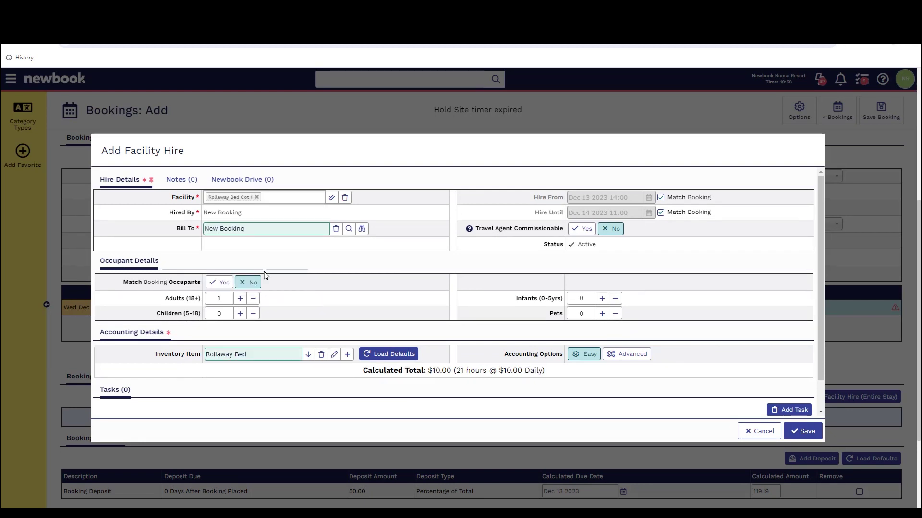
triple_click(250, 354)
left_click_drag(362, 374, 570, 372)
left_click(650, 405)
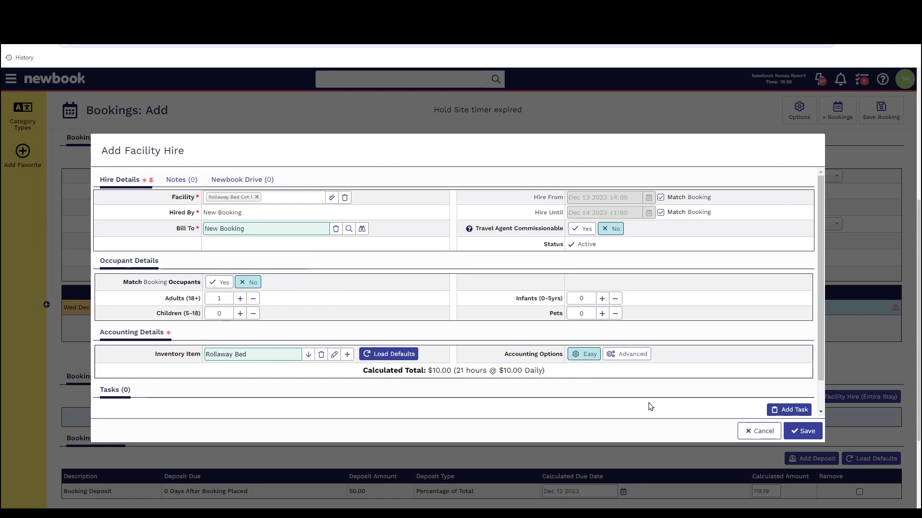
Step: Save the rollaway bed hire and review the new Guided Day Tour item's description and 0.00 base price
left_click(805, 431)
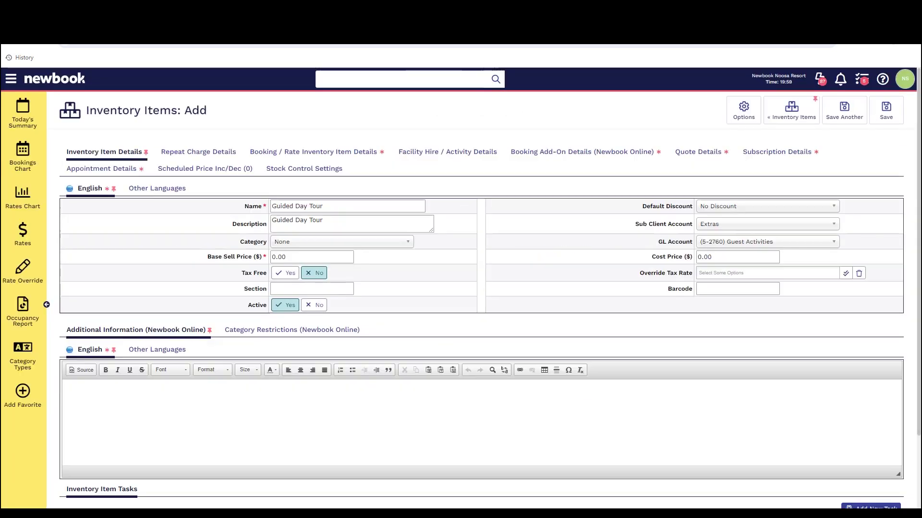
left_click_drag(258, 113, 86, 116)
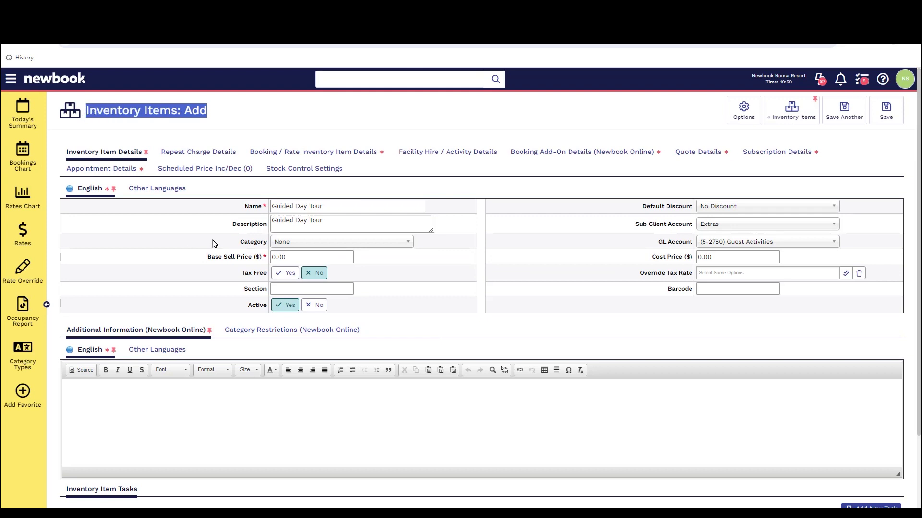
left_click_drag(231, 222, 265, 237)
left_click_drag(210, 260, 251, 259)
left_click(307, 259)
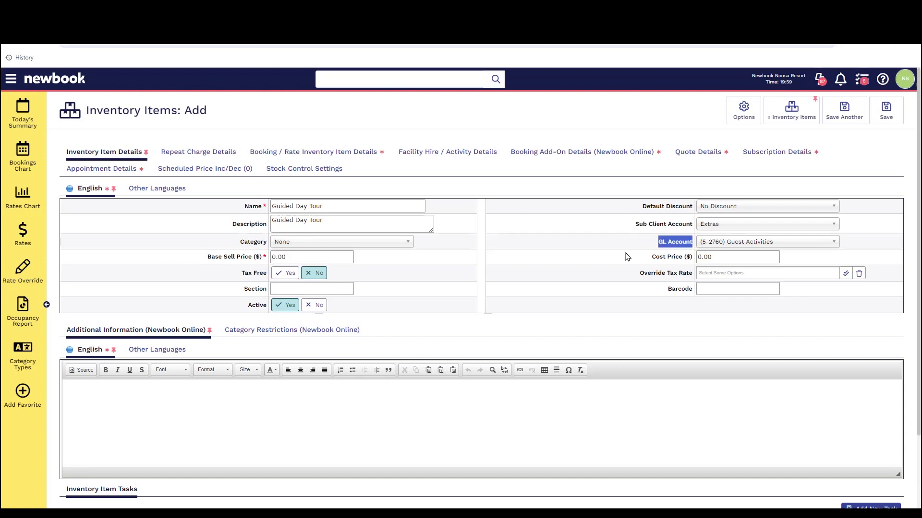
Step: Enter once-off activity pricing of 25.00 per adult and 10.00 per child
left_click(471, 152)
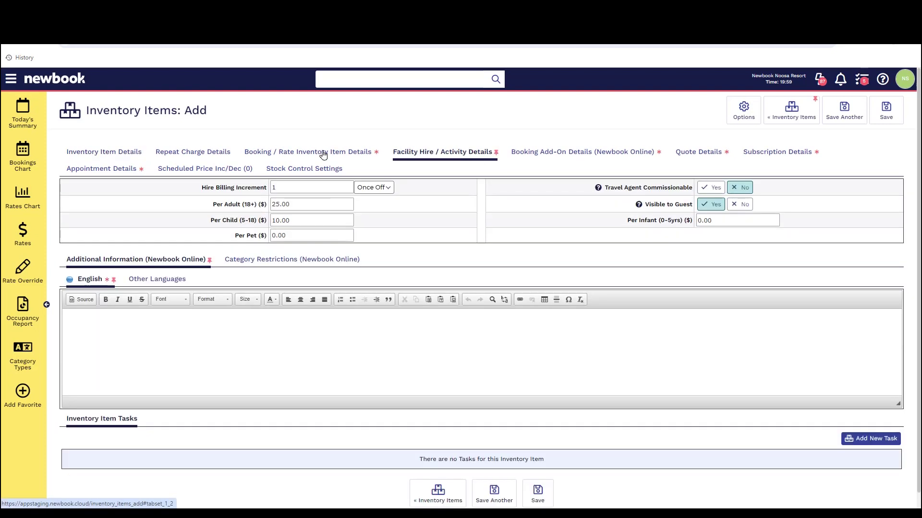
left_click(299, 204)
left_click(301, 222)
key("ctrl+a")
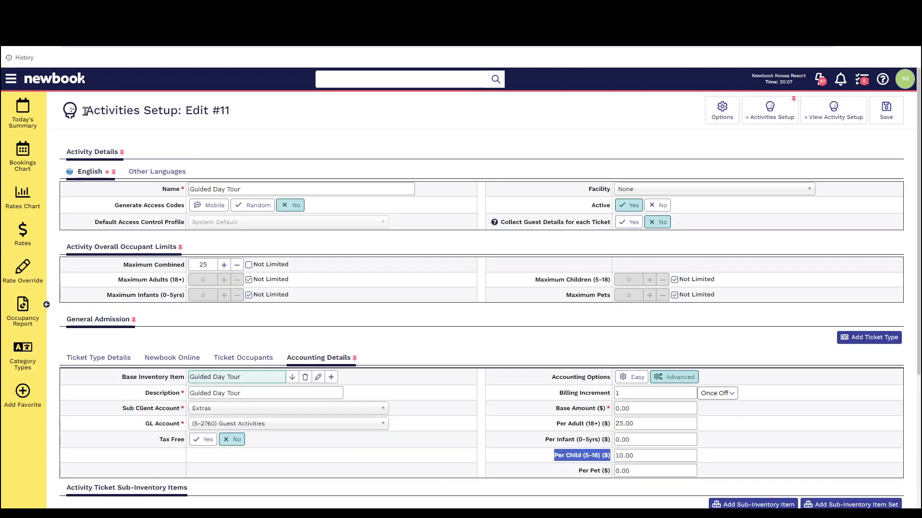
Step: Review activity #11's Base Inventory Item, Guided Day Tour, at 25.00 adult and 10.00 child
left_click_drag(85, 111, 175, 112)
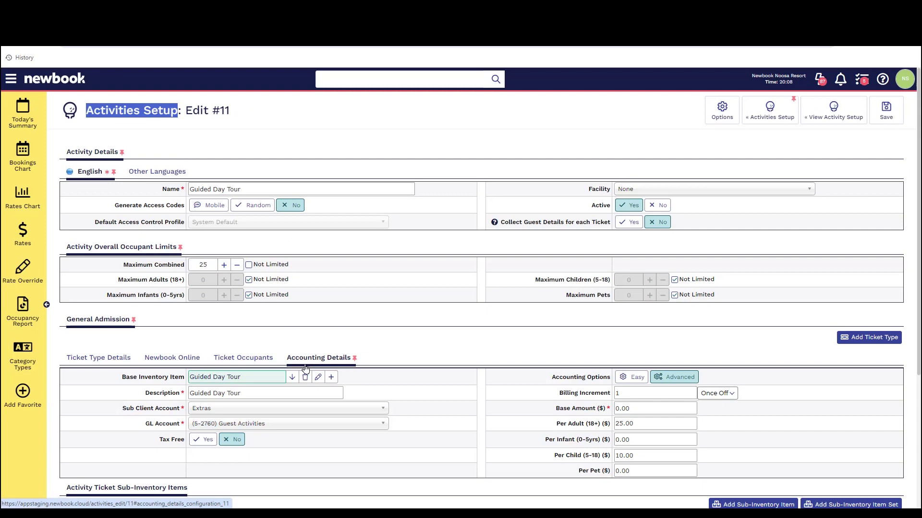
left_click_drag(122, 377, 185, 383)
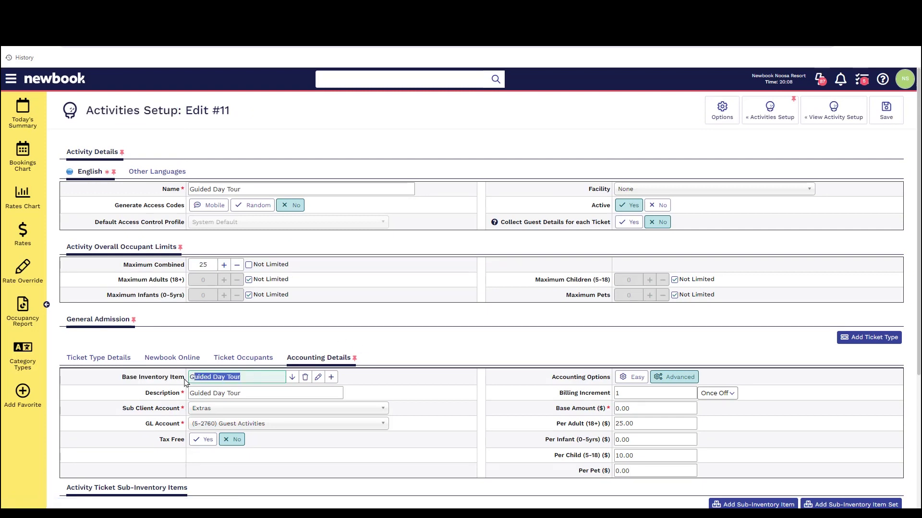
triple_click(560, 431)
left_click_drag(547, 456, 611, 445)
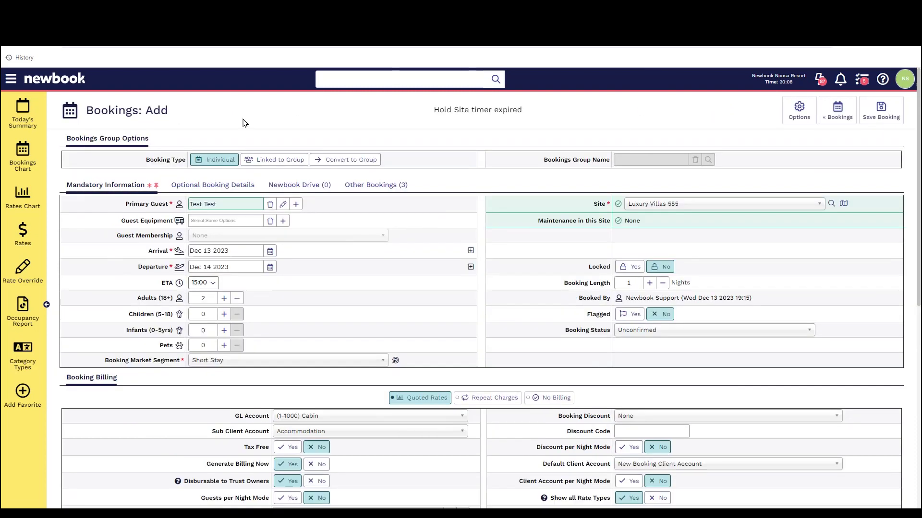
Step: Enable the booking's Activities section and pick the Dec 13 Guided Day Tour session
left_click_drag(168, 110, 86, 107)
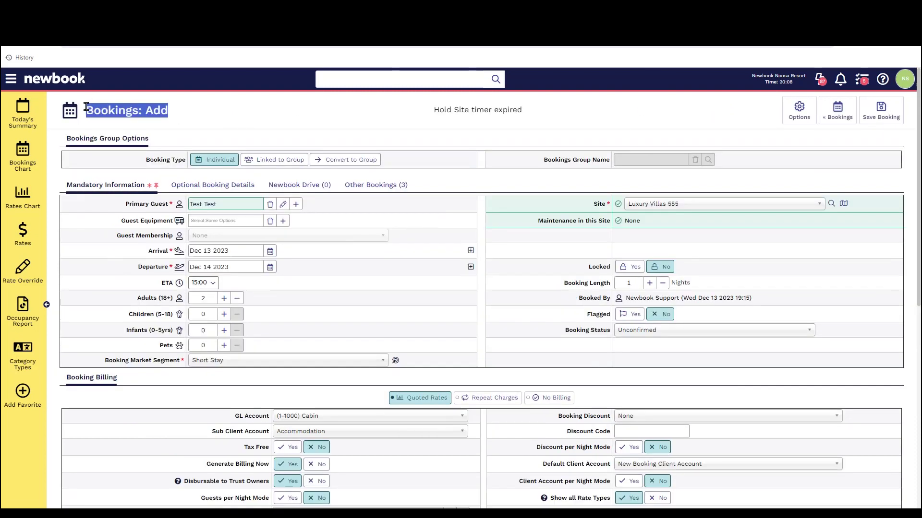
scroll(303, 250, "down", 6)
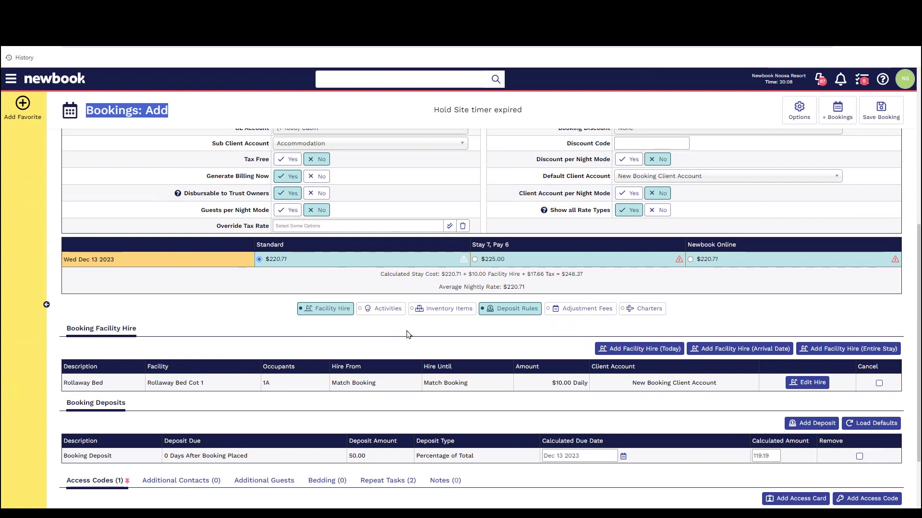
left_click(398, 310)
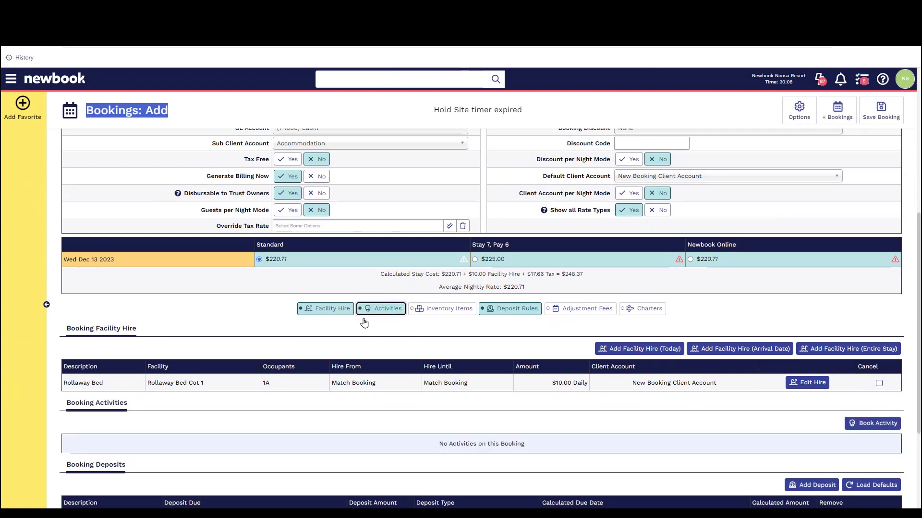
left_click(890, 426)
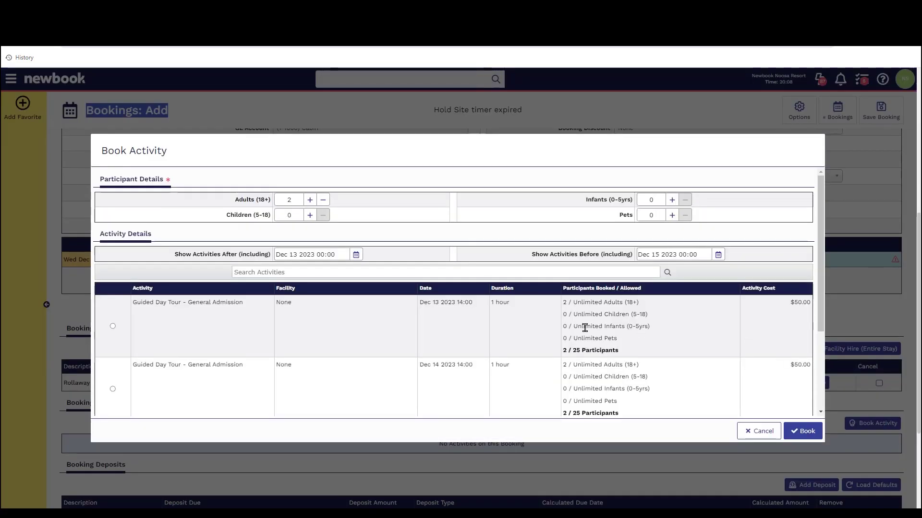
left_click(142, 305)
Step: Switch Accounting Options to Advanced, then cancel the activity booking
scroll(798, 366, "down", 3)
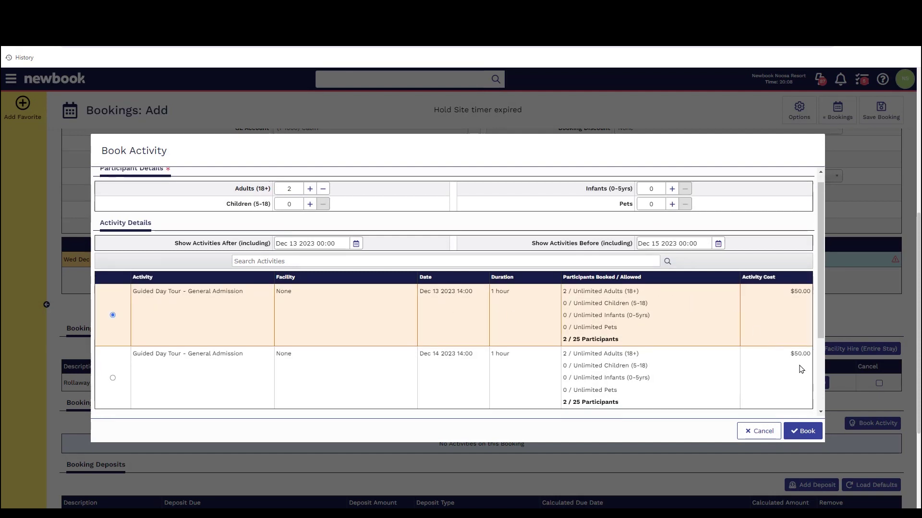
left_click_drag(254, 332, 154, 325)
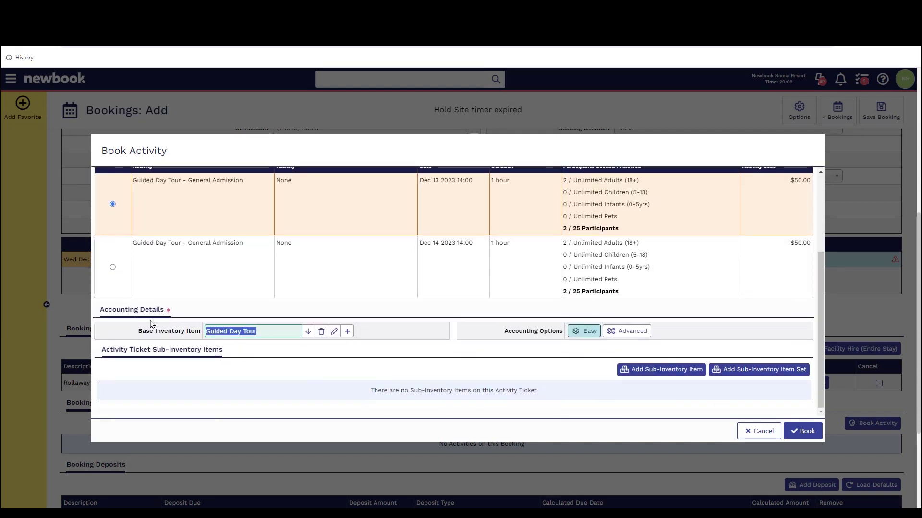
left_click(643, 335)
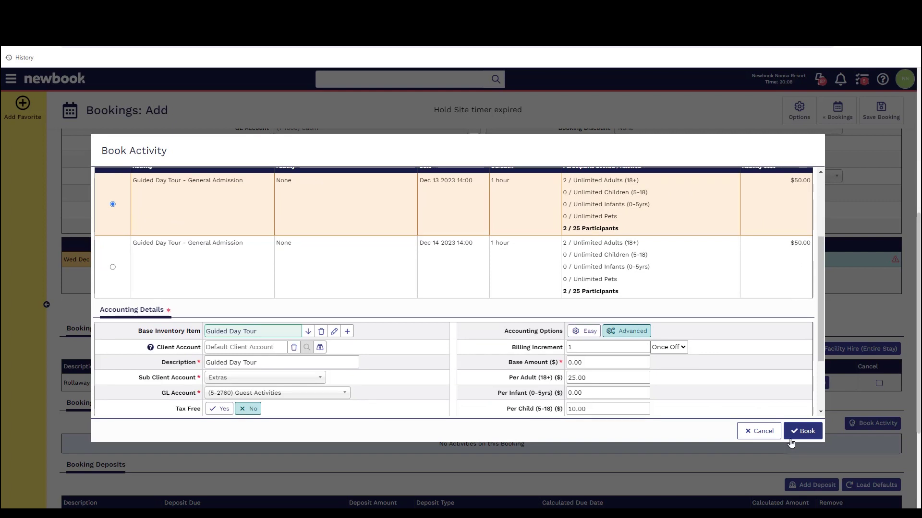
left_click(762, 432)
Step: Go to Inventory Items via menu search 'invent', discard the booking, and clear the filter
left_click(11, 78)
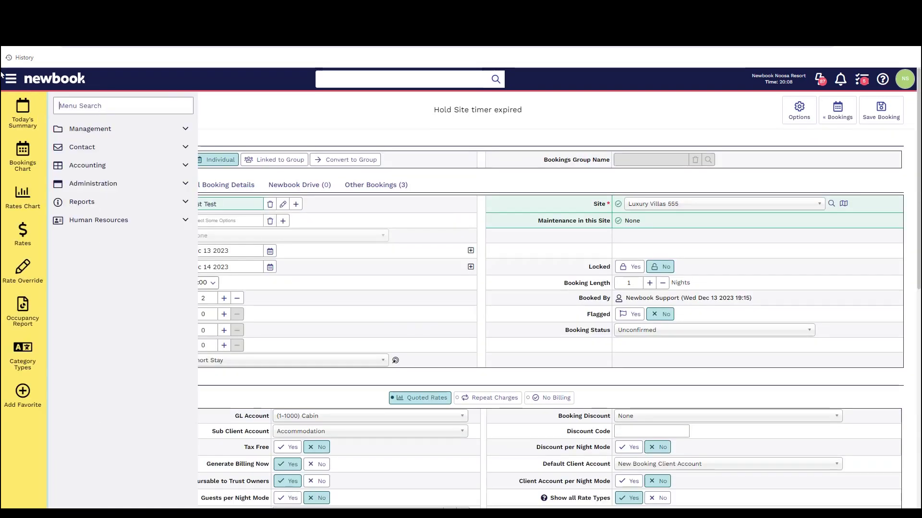
type("invent")
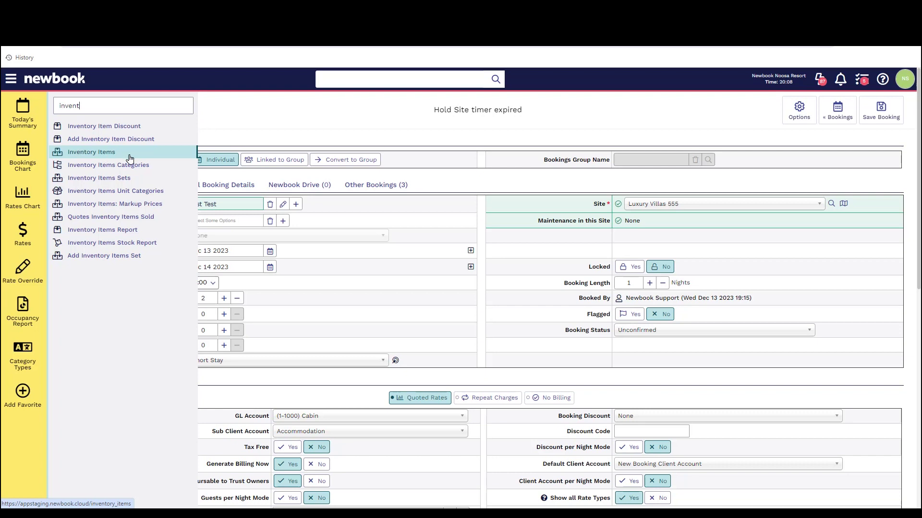
left_click(96, 154)
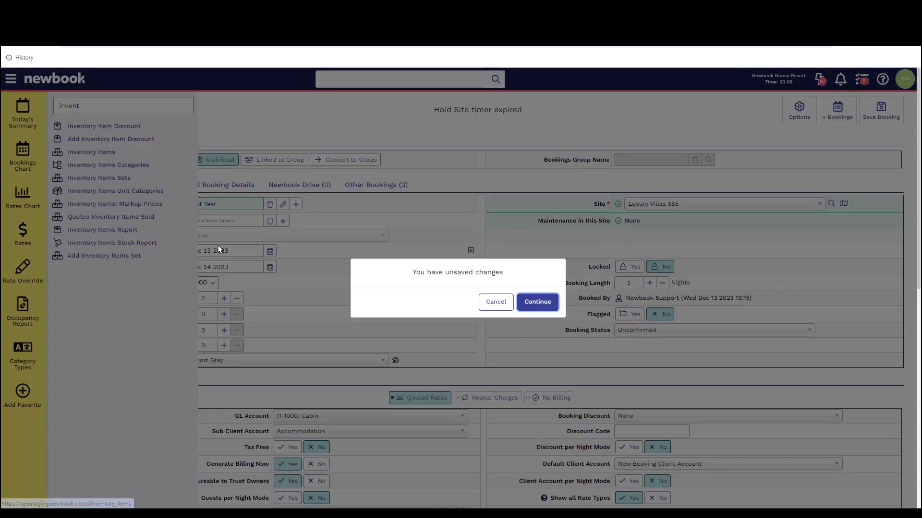
left_click(530, 302)
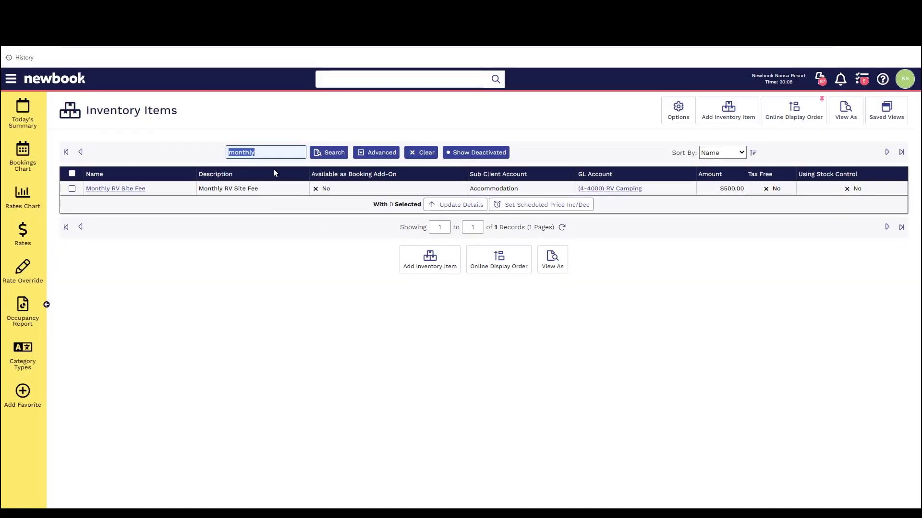
left_click(421, 153)
Step: Select all 20 items for Update Details, then return to the list without updating
left_click_drag(97, 110, 181, 118)
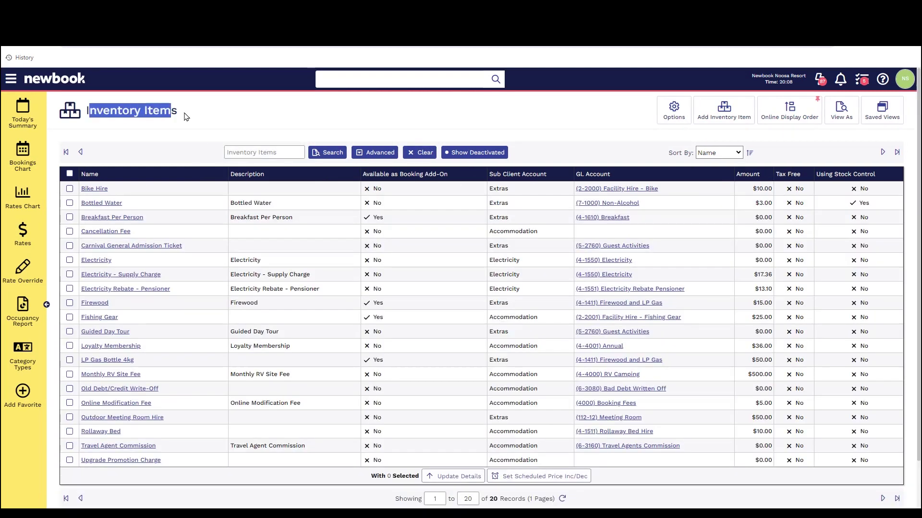
left_click(69, 174)
scroll(480, 432, "down", 1)
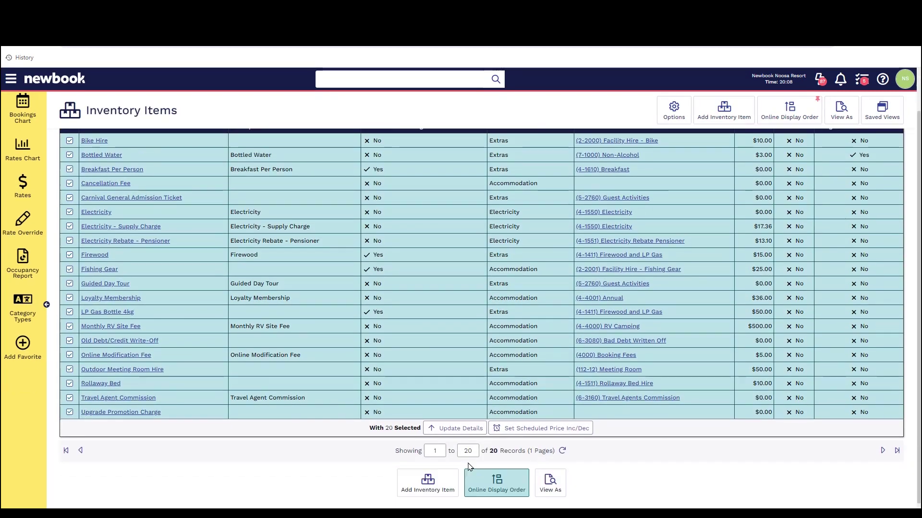
left_click(456, 435)
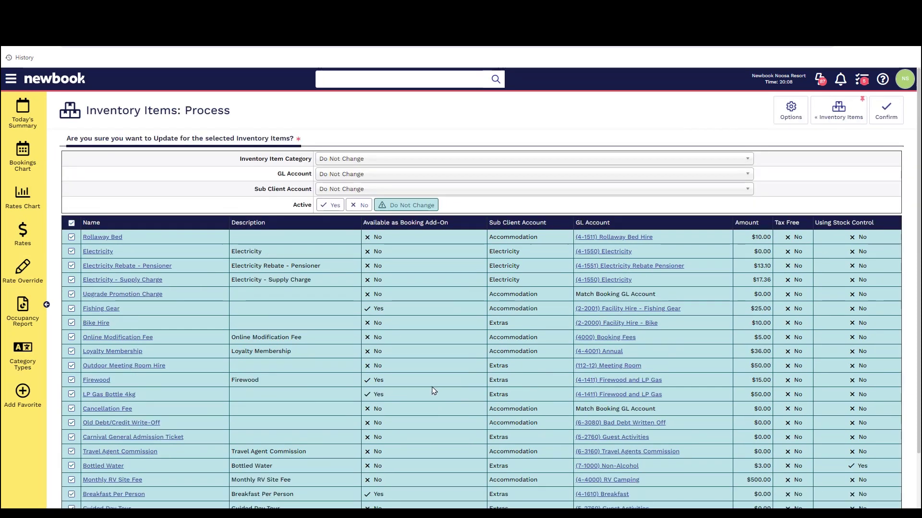
left_click_drag(241, 159, 313, 206)
left_click(849, 114)
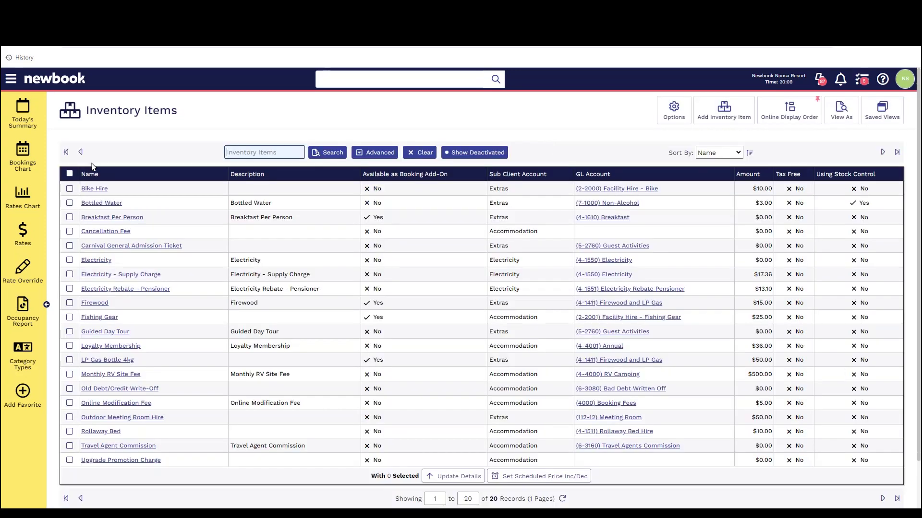
Step: Open the Firewood item for editing and select its 15.00 base sell price
left_click(100, 304)
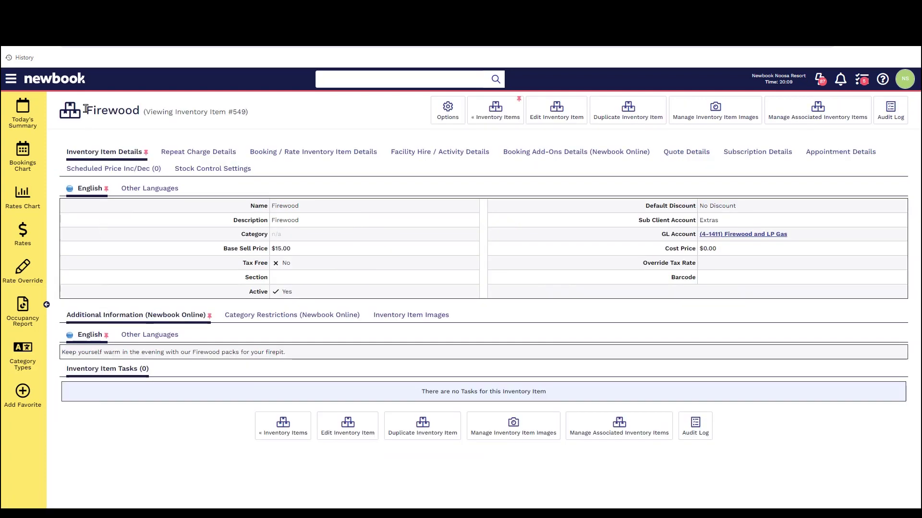
left_click_drag(85, 108, 283, 108)
left_click(283, 108)
left_click(552, 115)
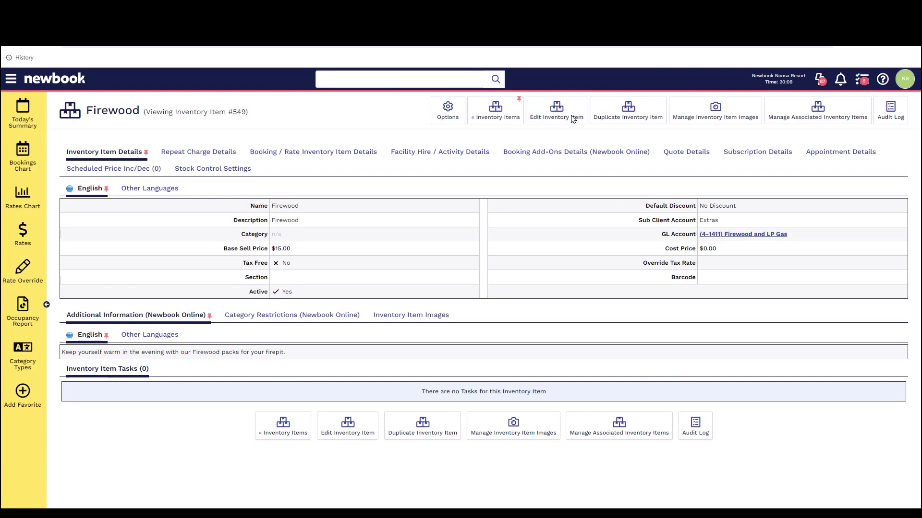
left_click_drag(297, 259, 267, 259)
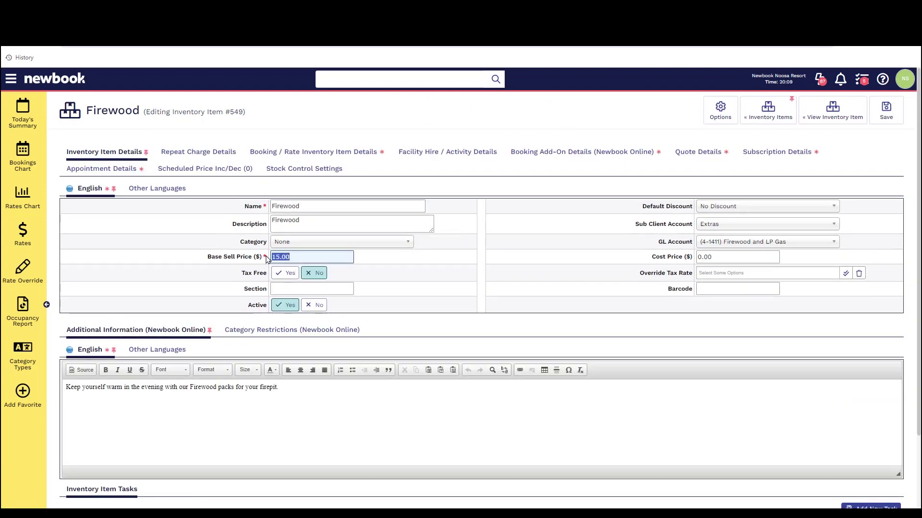
Step: Save Firewood's new $20.00 price and list the rate inventory items that include it
type("20")
left_click(892, 114)
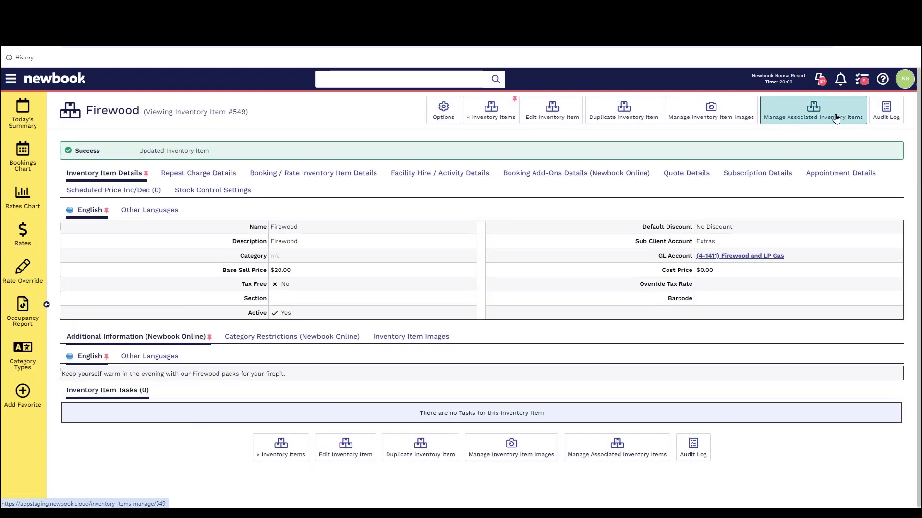
left_click(819, 113)
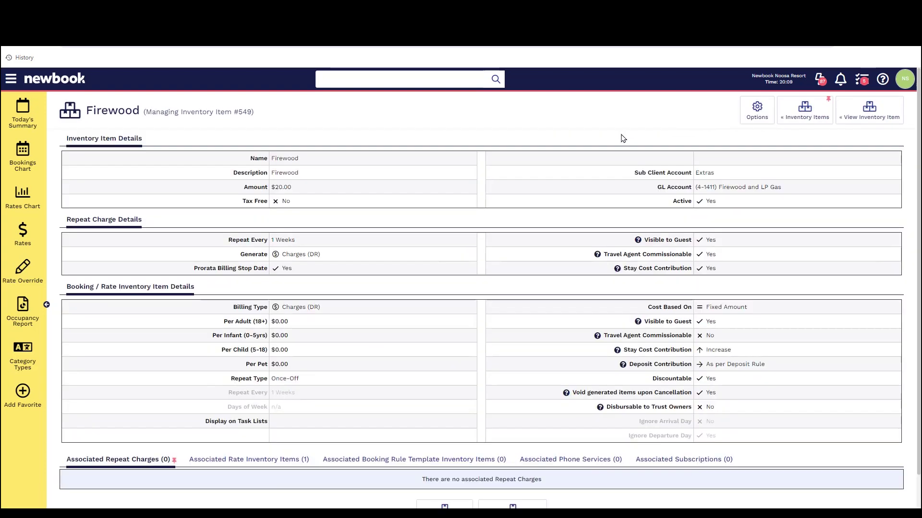
left_click(277, 462)
Step: Synchronize the RV Site & Firewood rate to the new price and confirm
scroll(240, 446, "down", 1)
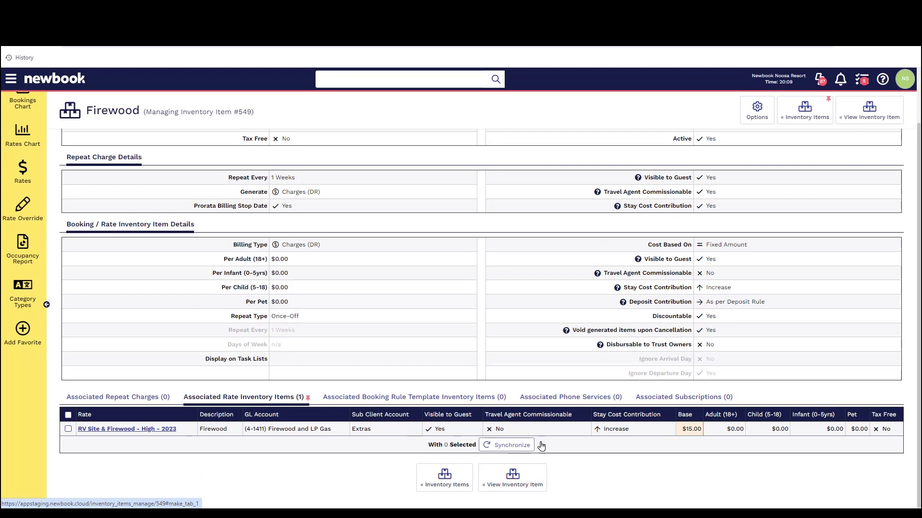
left_click(657, 434)
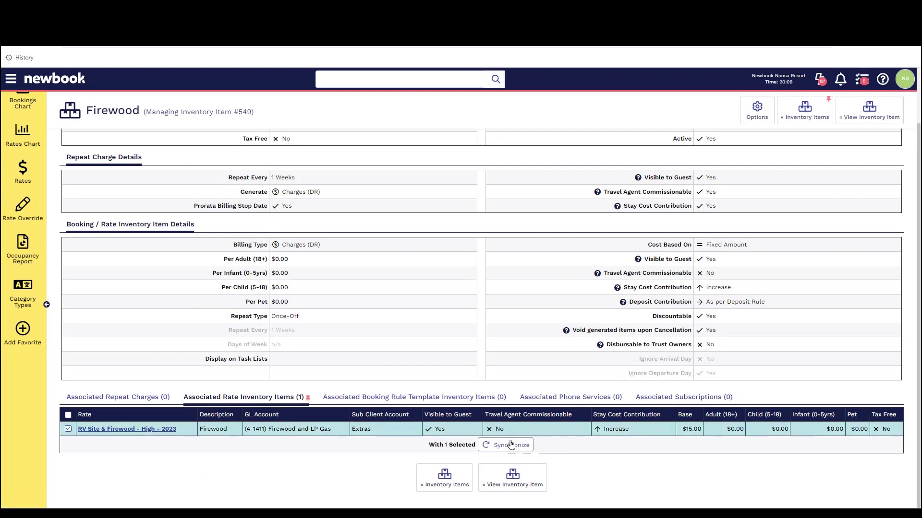
left_click(512, 446)
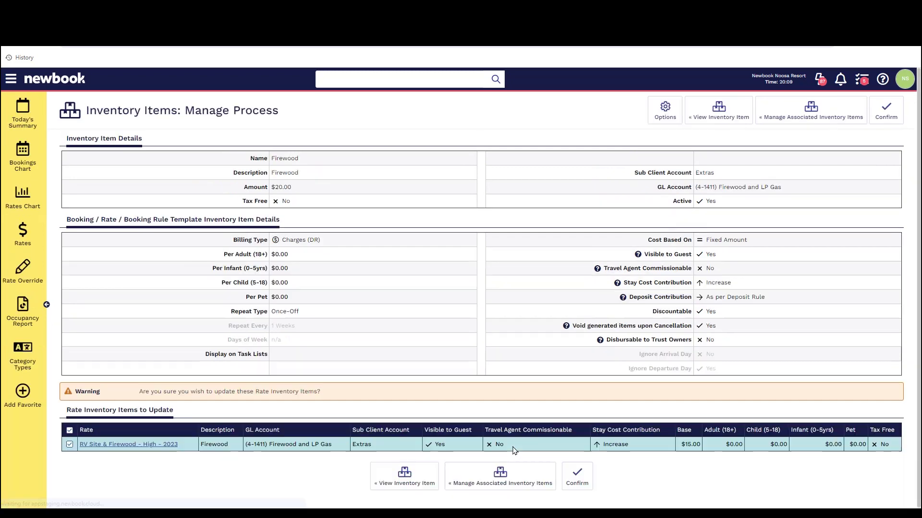
left_click(577, 477)
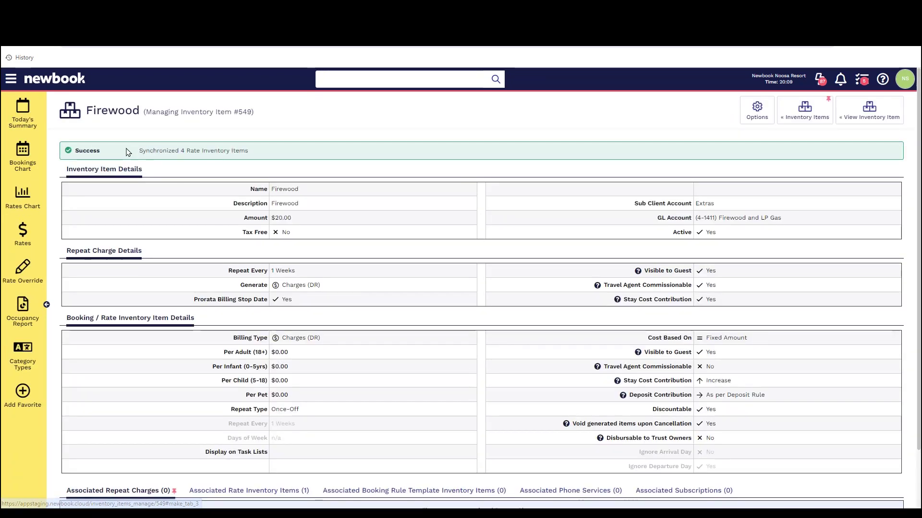
left_click_drag(139, 151, 263, 152)
left_click(263, 153)
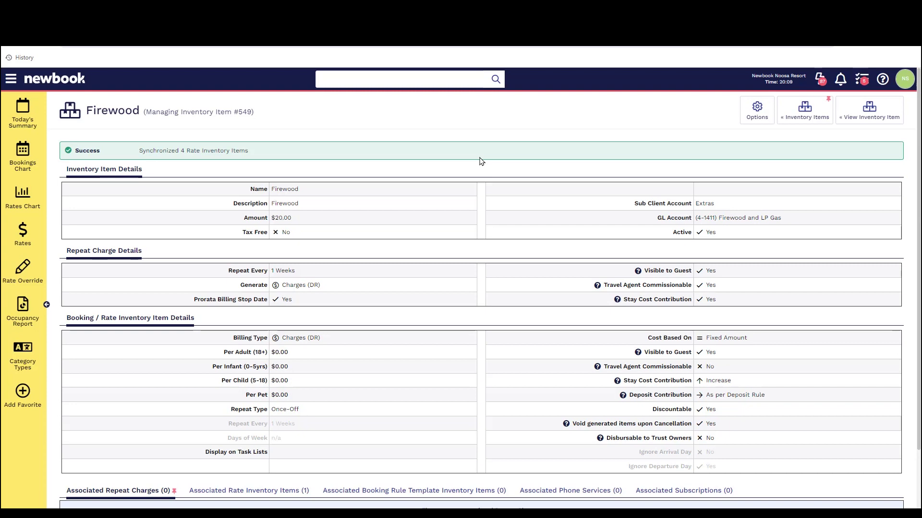
Step: Search 'month' and change Monthly RV Site Fee's base sell price from 500.00 to 520.00
left_click(781, 125)
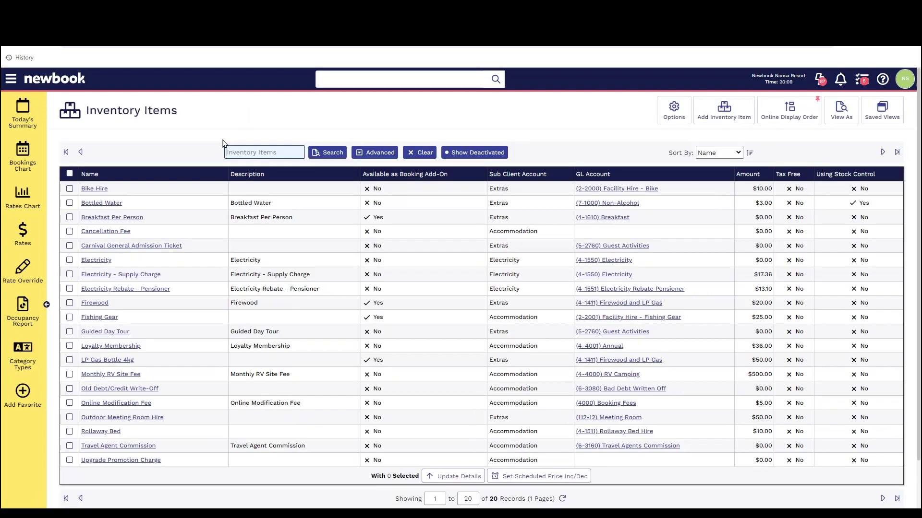
type("month")
key("Return")
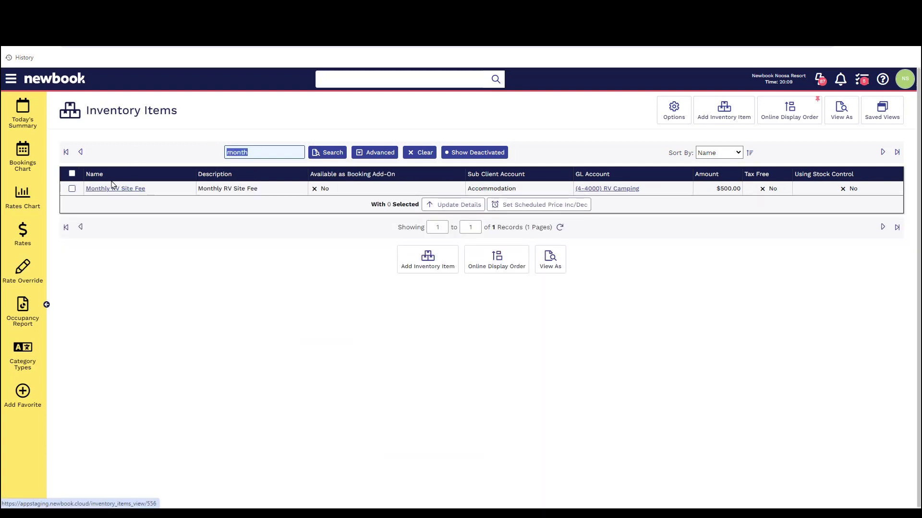
left_click(130, 191)
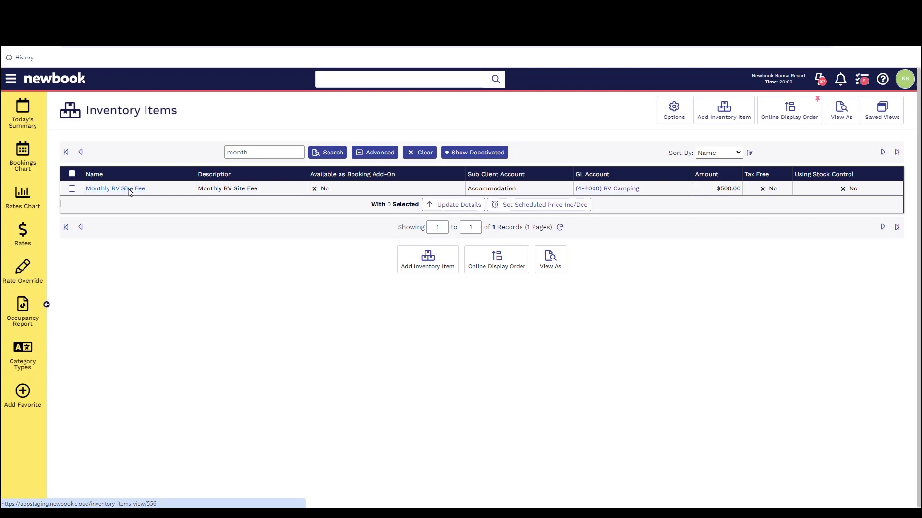
left_click(545, 115)
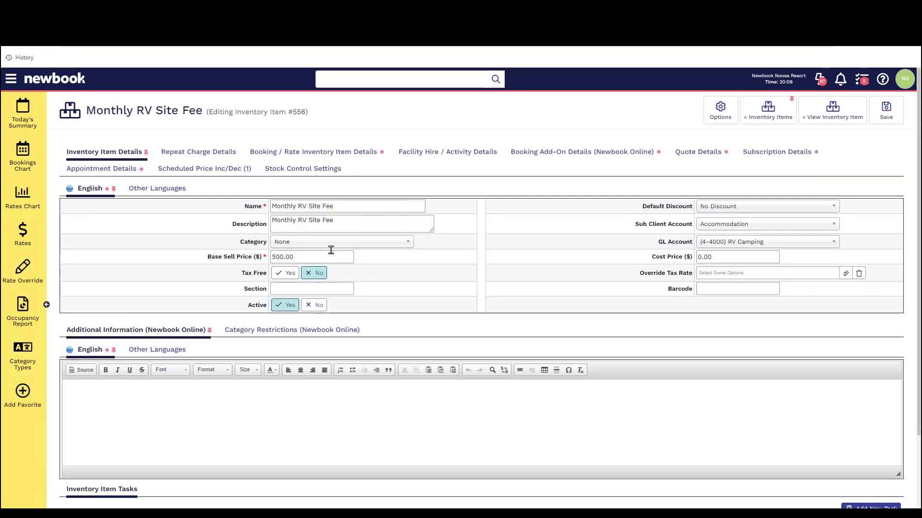
left_click_drag(332, 257, 224, 249)
type("520")
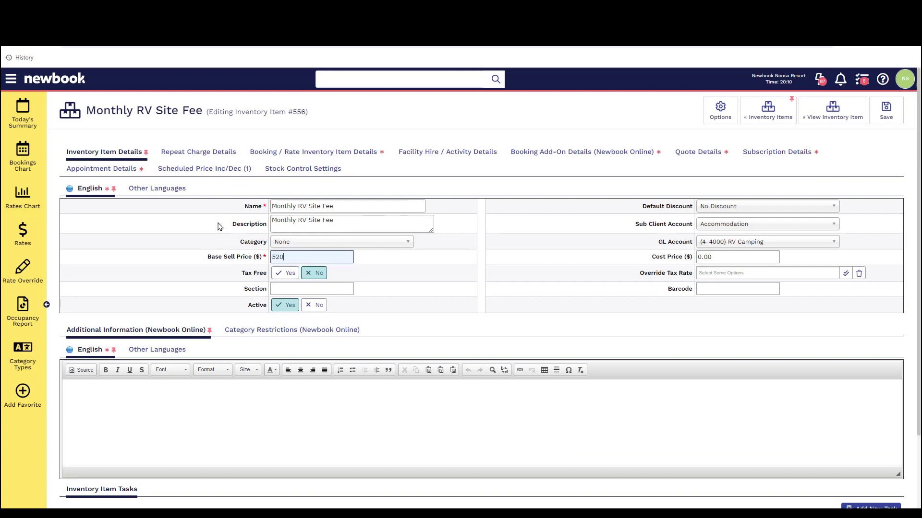
left_click(886, 110)
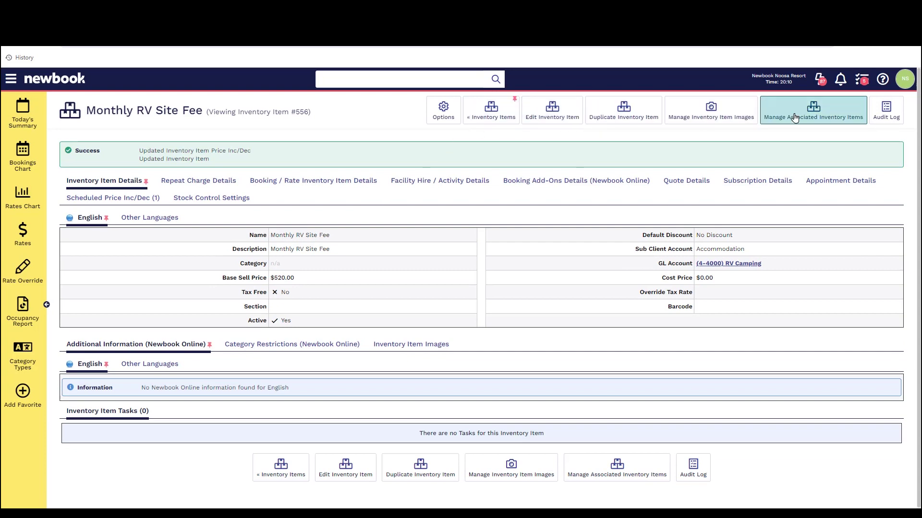
Step: Select Monthly RV Site Fee's associated repeat charge and synchronize it to $520.00
left_click(816, 115)
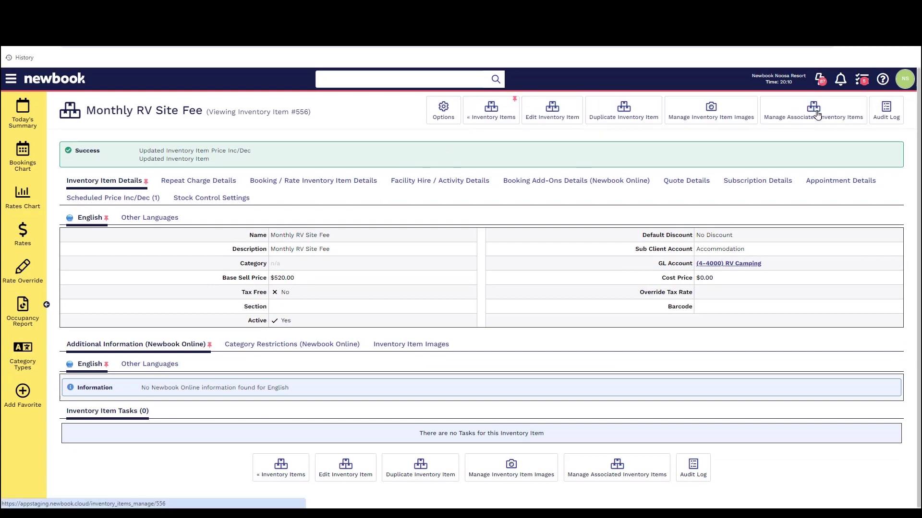
scroll(201, 180, "down", 2)
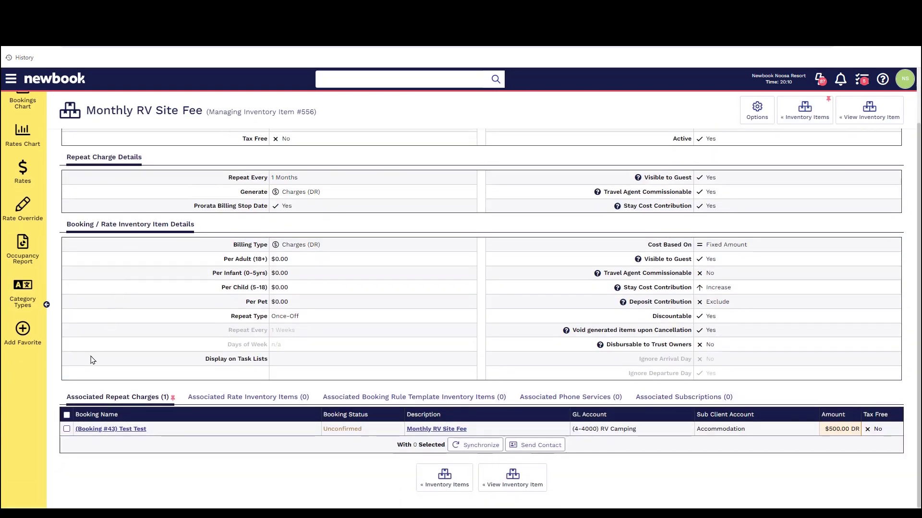
left_click_drag(66, 398, 169, 400)
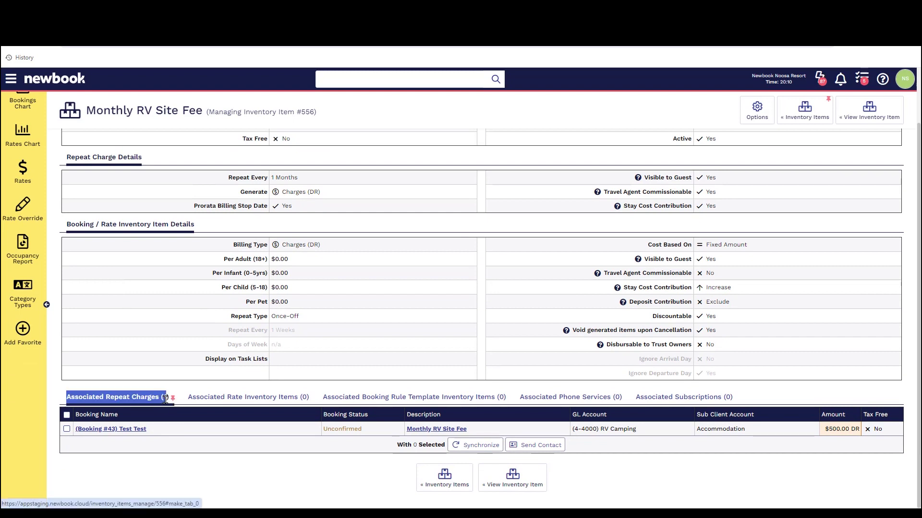
left_click(139, 385)
left_click(67, 430)
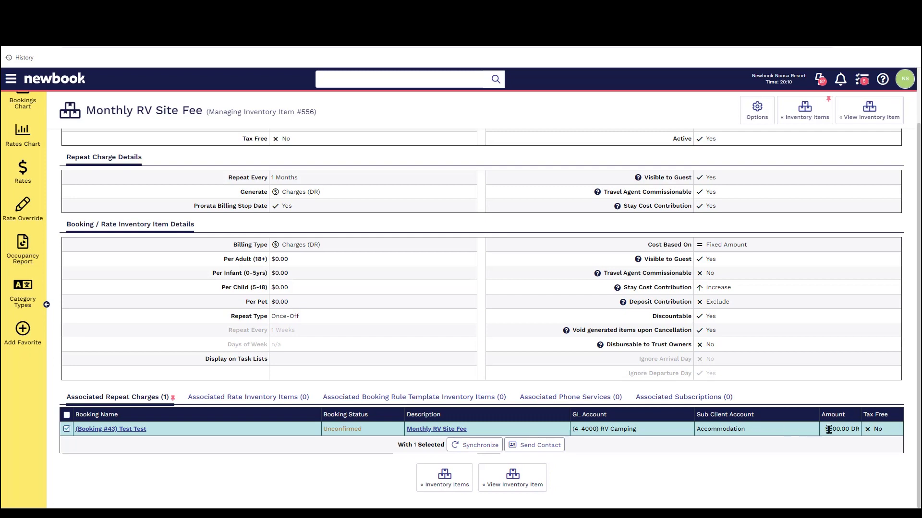
left_click(482, 445)
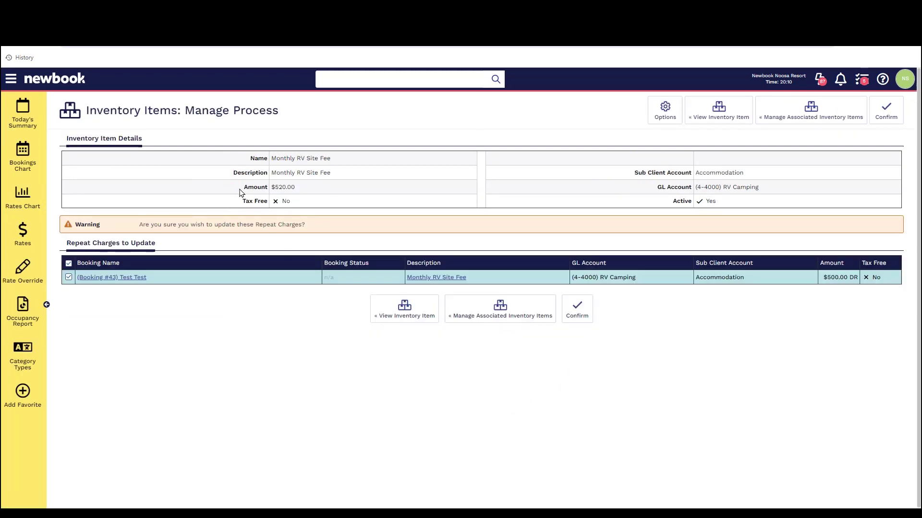
left_click_drag(241, 192, 313, 187)
left_click(577, 310)
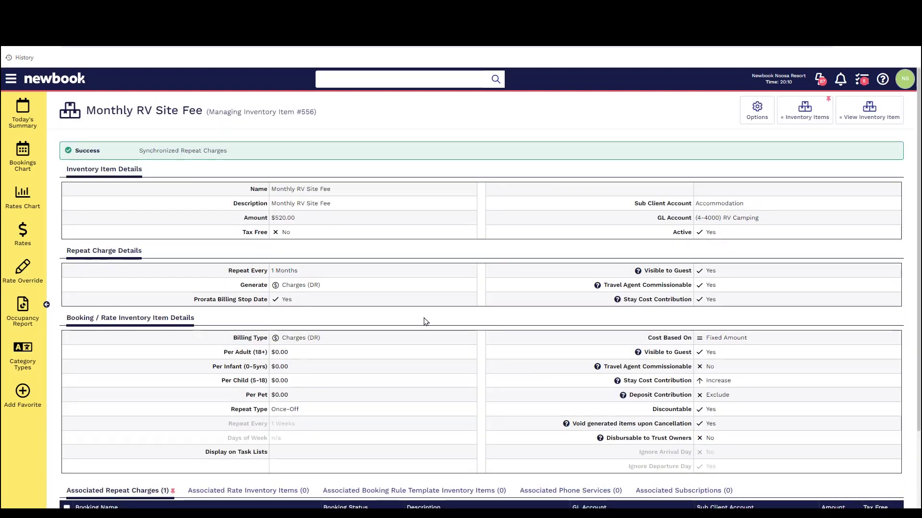
left_click_drag(72, 150, 235, 154)
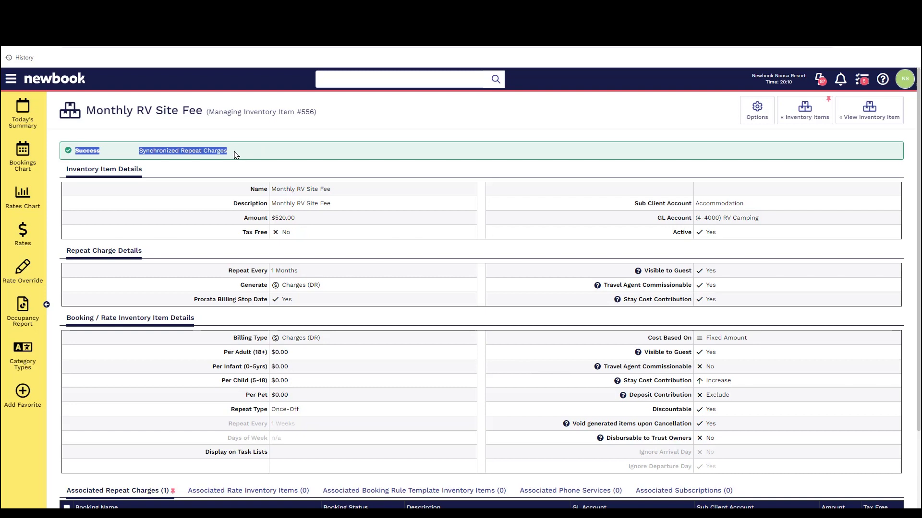
left_click(234, 154)
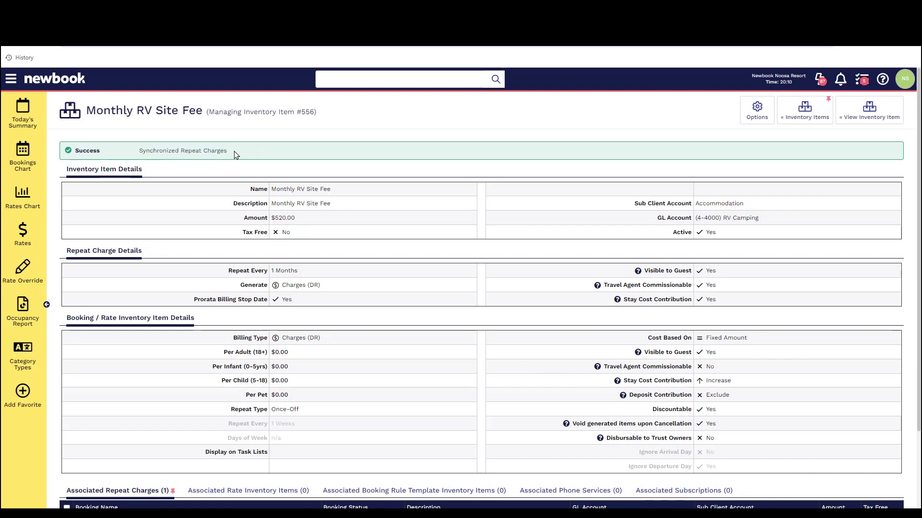
Step: Search the navigation menu for 'inventory item' and open the Inventory Items Report
left_click(9, 81)
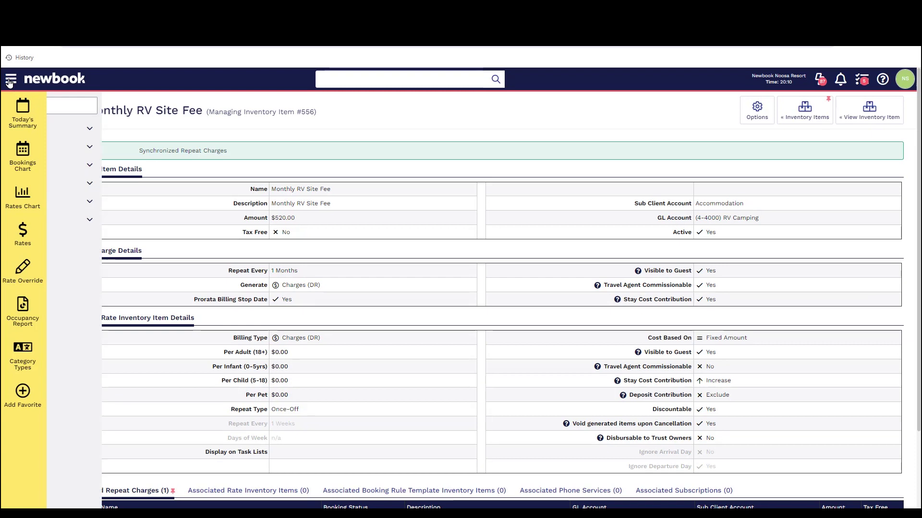
type("inventory item")
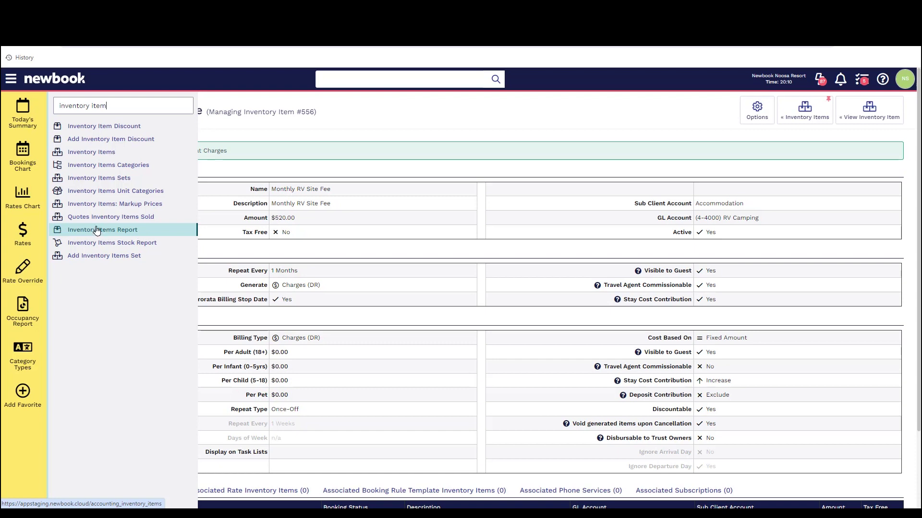
left_click(102, 234)
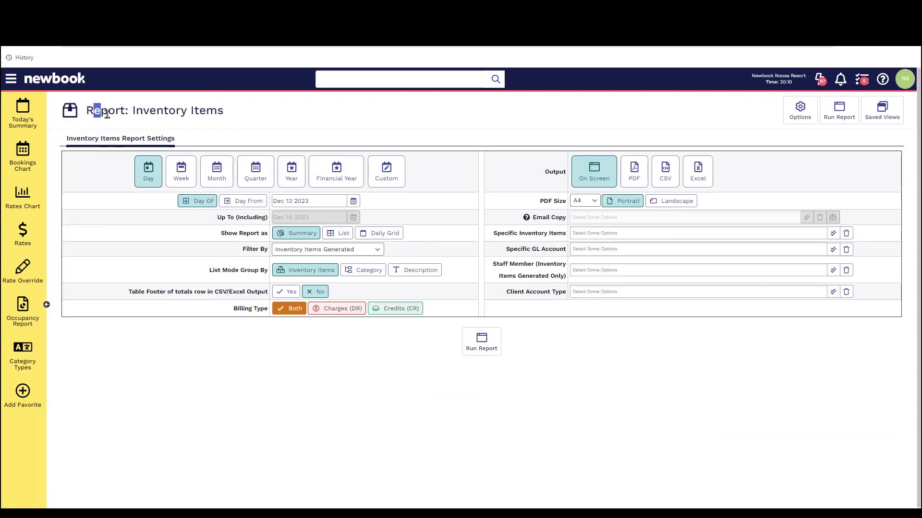
Step: Switch the Inventory Items report period from Day to Month
left_click_drag(94, 113, 251, 120)
left_click(209, 130)
left_click(227, 180)
left_click_drag(217, 234, 276, 239)
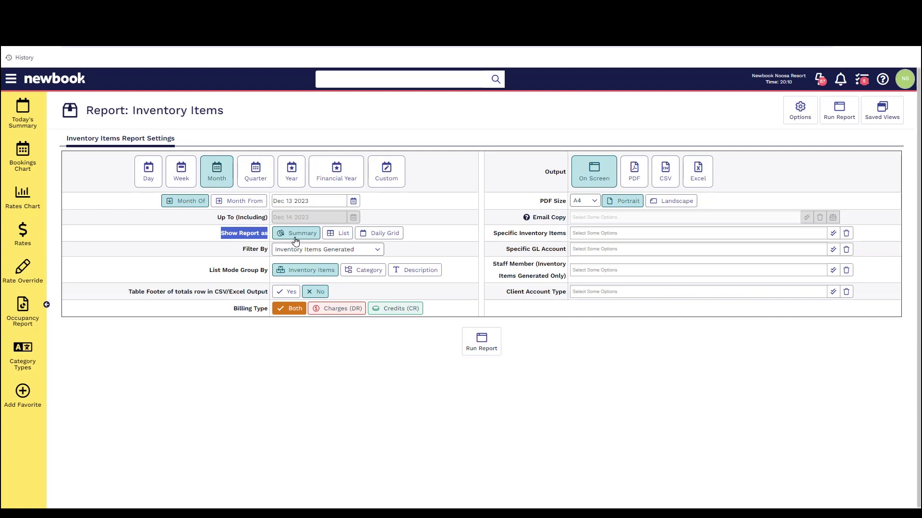
Step: Run the December 2023 report and review the item names and counts
left_click(482, 342)
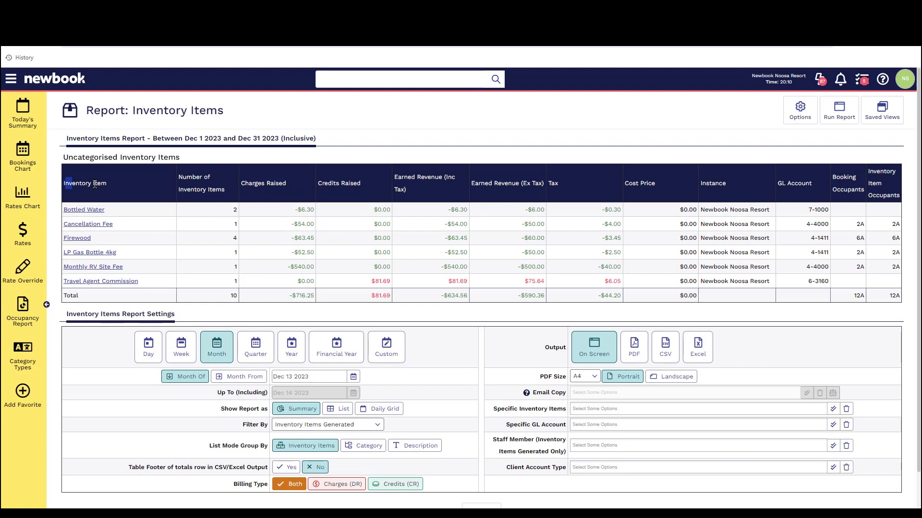
left_click_drag(64, 184, 128, 190)
left_click_drag(71, 224, 129, 237)
left_click(187, 224)
left_click_drag(234, 210, 232, 295)
Step: Keep the Filter By setting on Inventory Items Generated
left_click_drag(243, 426, 311, 428)
left_click(324, 428)
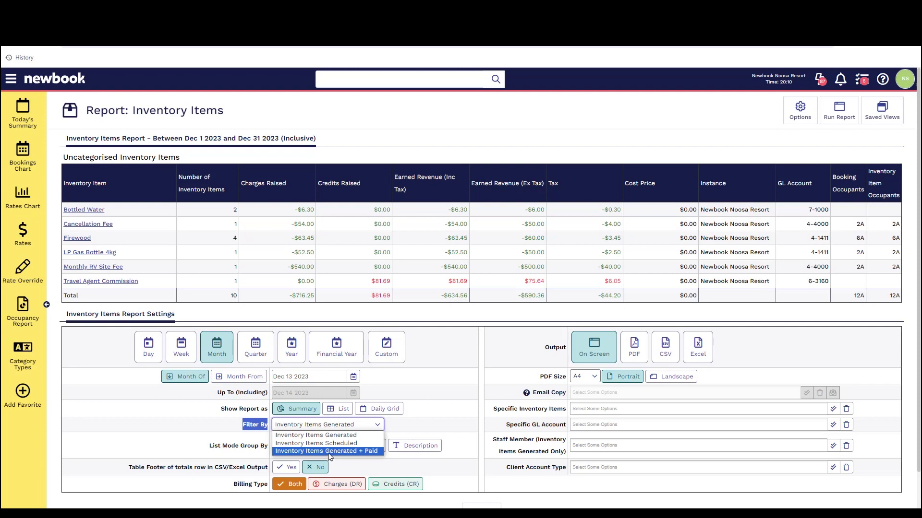
left_click(450, 418)
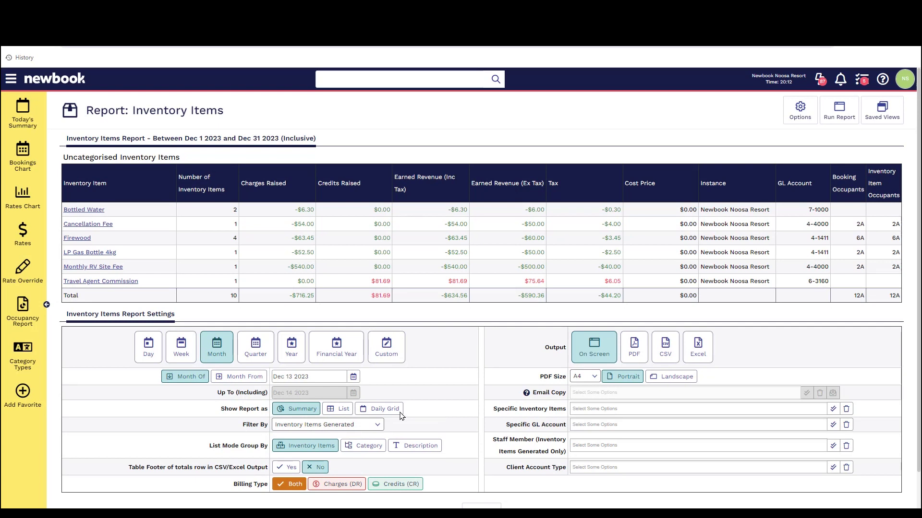
left_click_drag(207, 413, 272, 415)
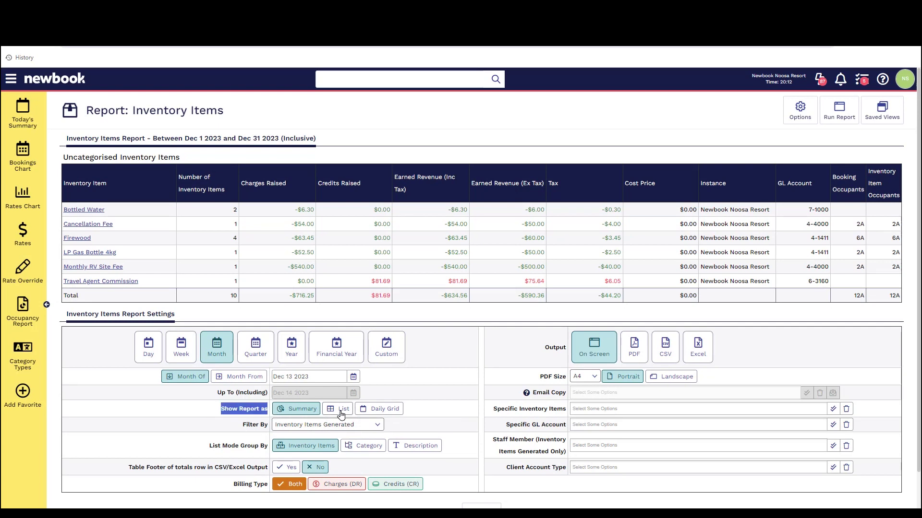
Step: Show the report as a List and rerun it, reviewing the Bottled Water group
left_click(344, 414)
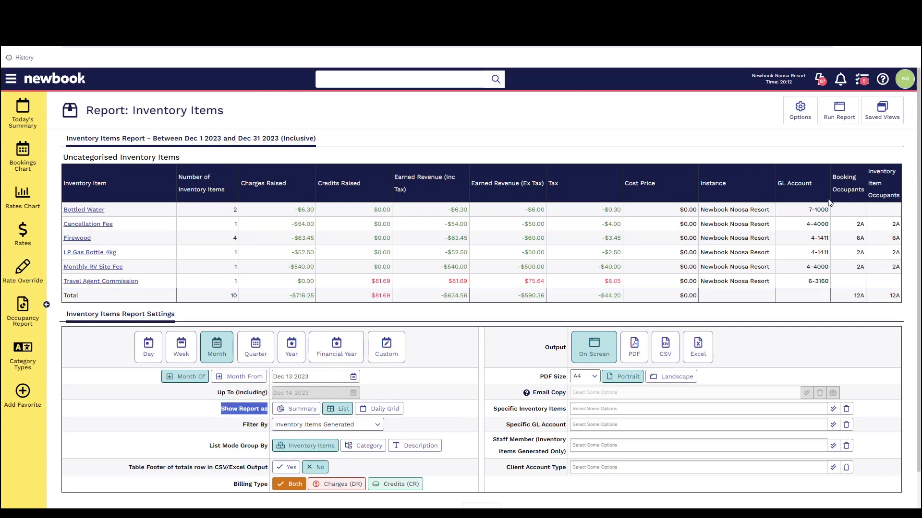
left_click(837, 111)
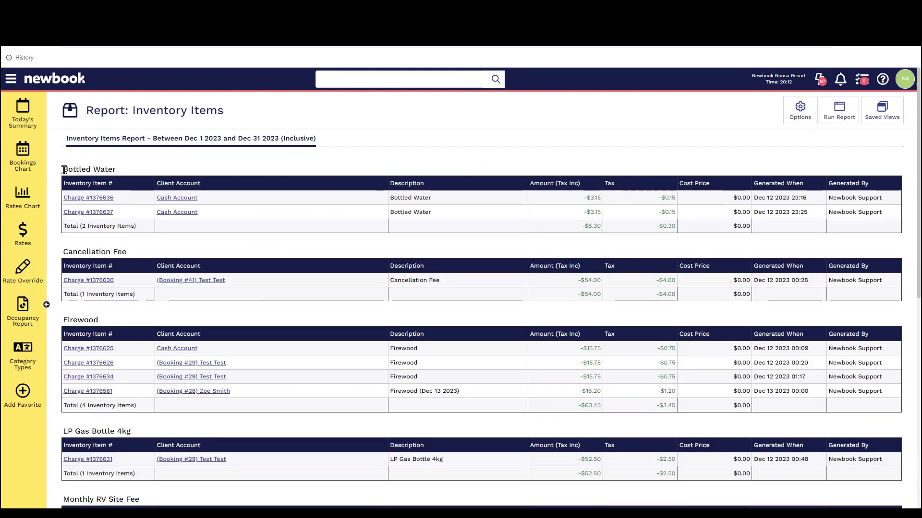
left_click_drag(60, 173, 597, 210)
Step: Rerun the report as a Daily Grid and review Firewood and Monthly RV Site Fee counts
scroll(393, 394, "down", 5)
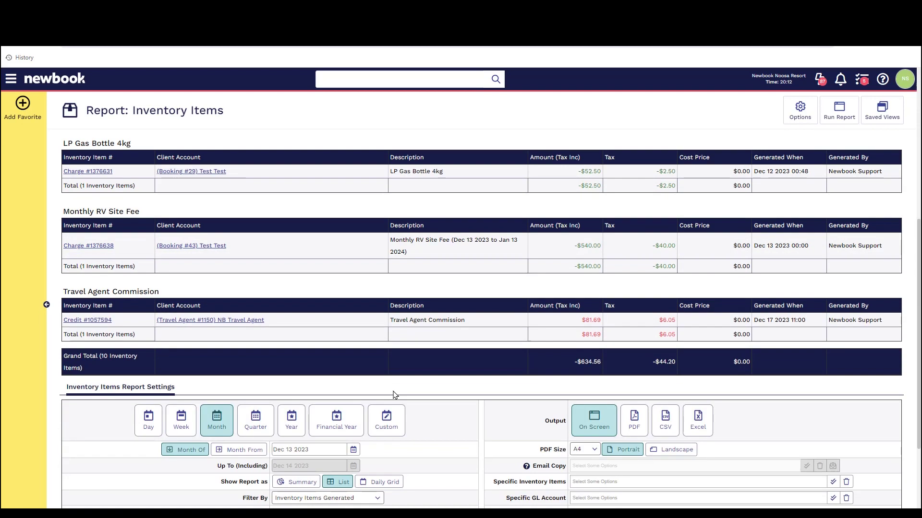
scroll(393, 394, "down", 2)
left_click(384, 369)
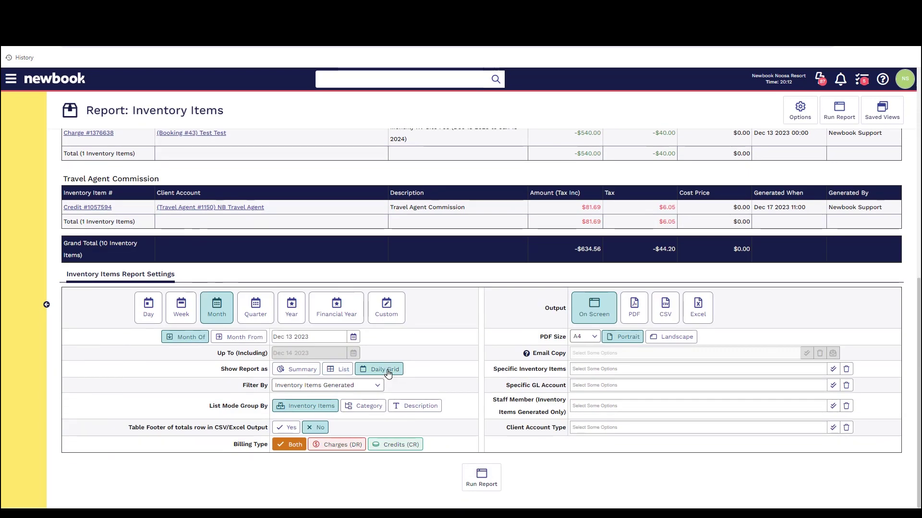
left_click(477, 479)
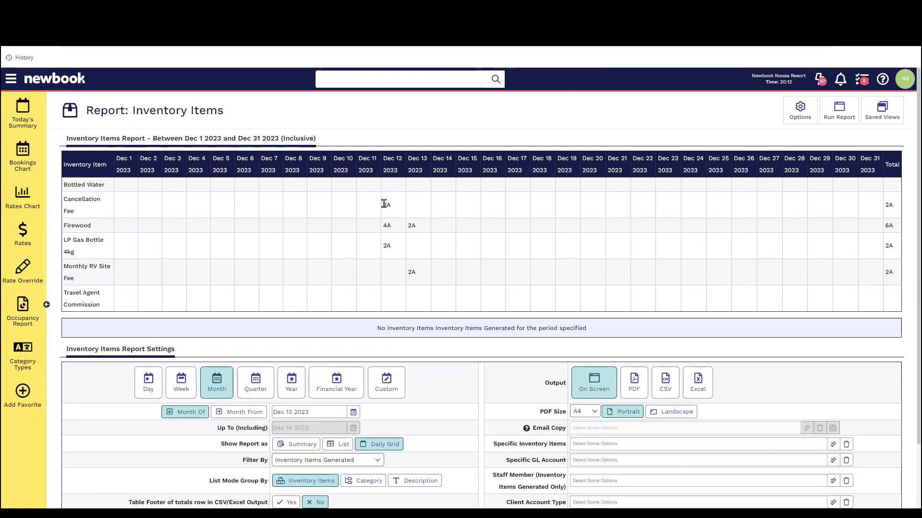
double_click(386, 204)
left_click_drag(384, 225, 423, 229)
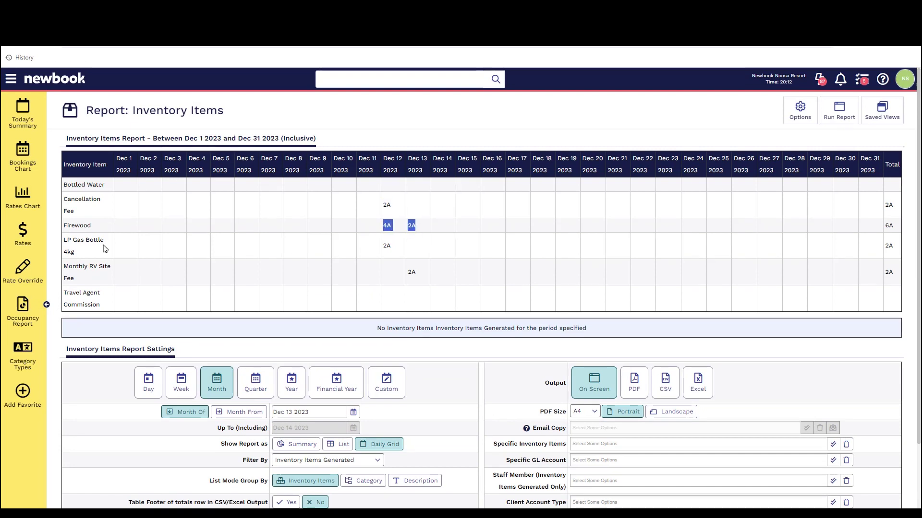
left_click_drag(63, 225, 101, 229)
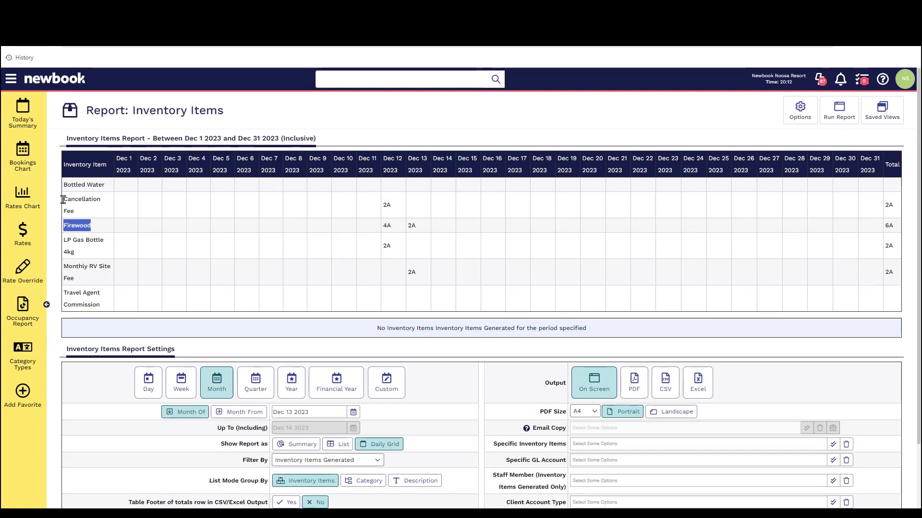
left_click_drag(64, 267, 124, 268)
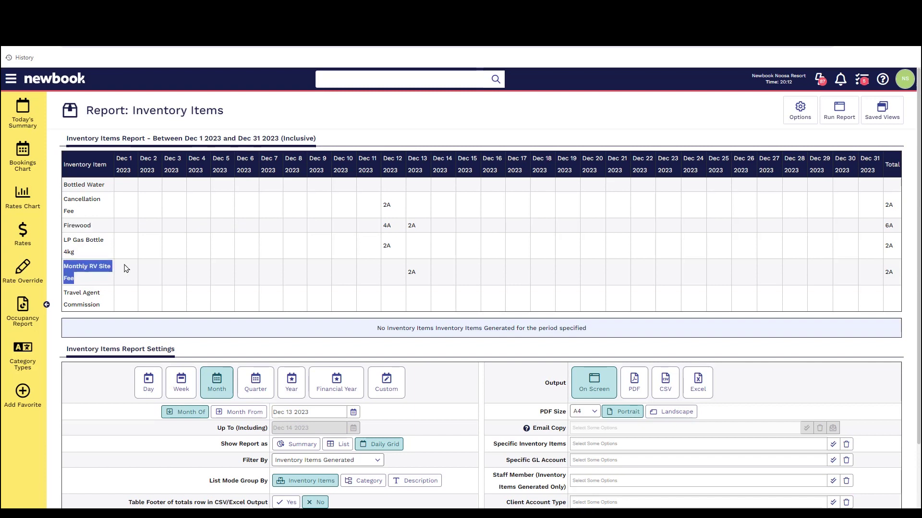
left_click(168, 281)
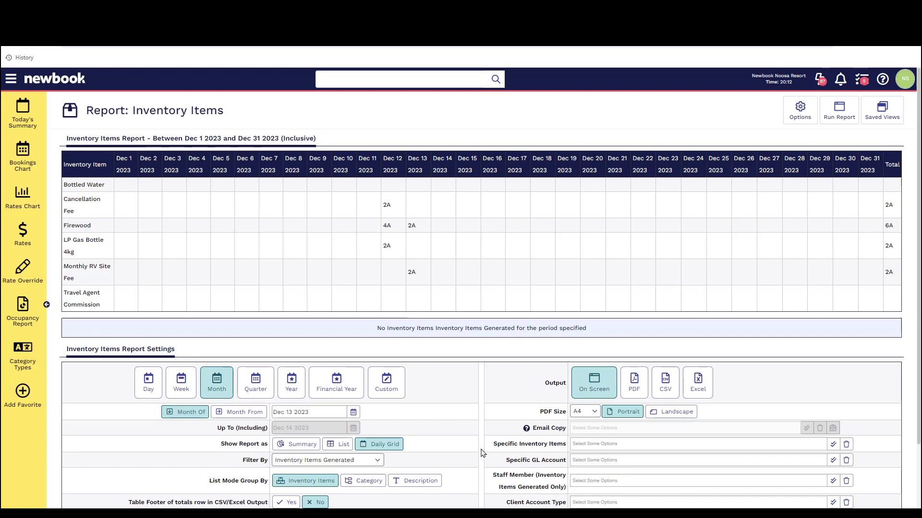
Step: Review the Inventory Items, GL Account, Staff Member and Client Account Type filters
scroll(483, 452, "down", 3)
left_click_drag(498, 376, 575, 368)
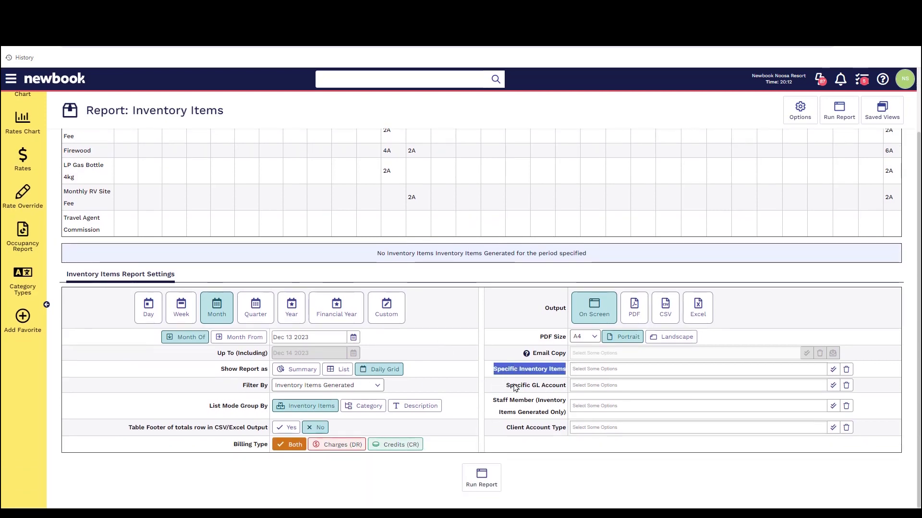
left_click_drag(518, 387, 557, 403)
left_click_drag(504, 427, 566, 438)
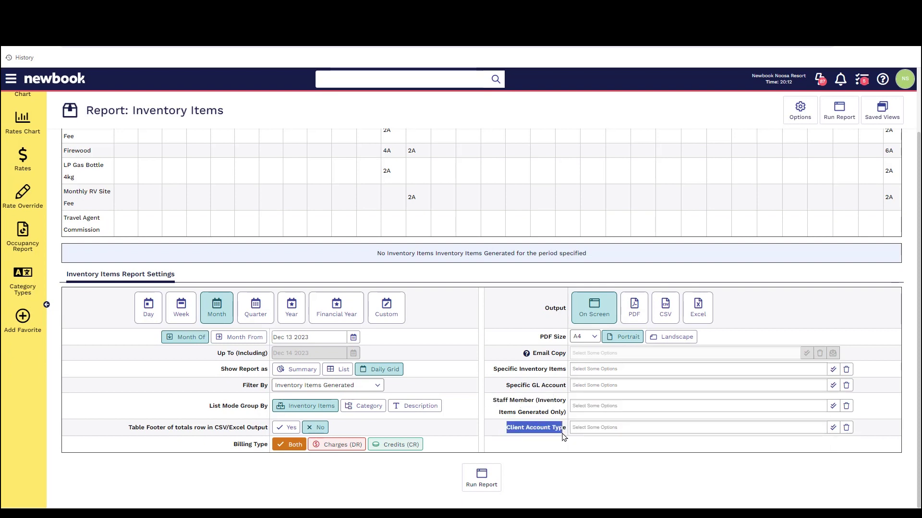
left_click_drag(130, 428, 269, 445)
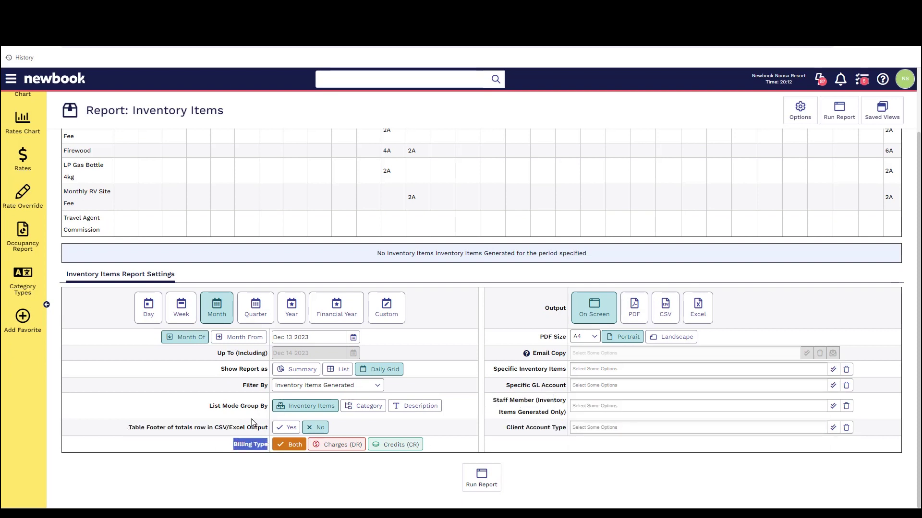
left_click_drag(206, 408, 272, 408)
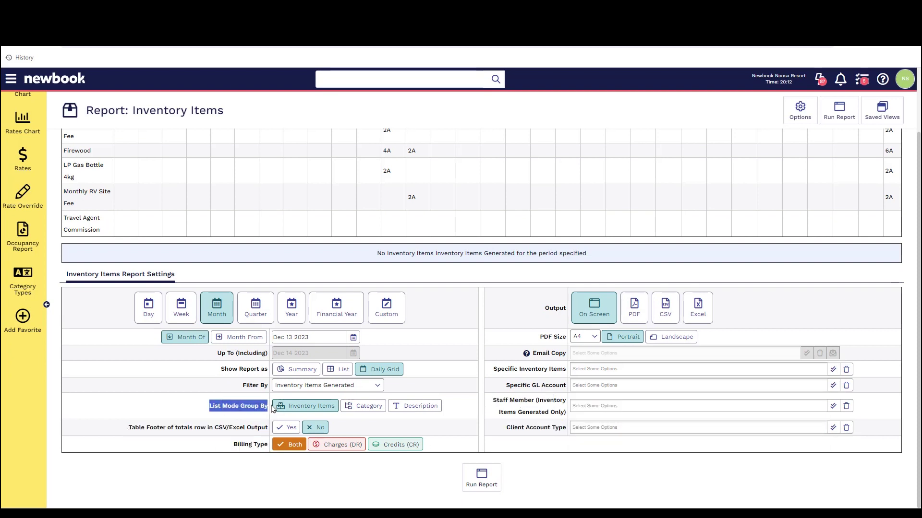
left_click(469, 434)
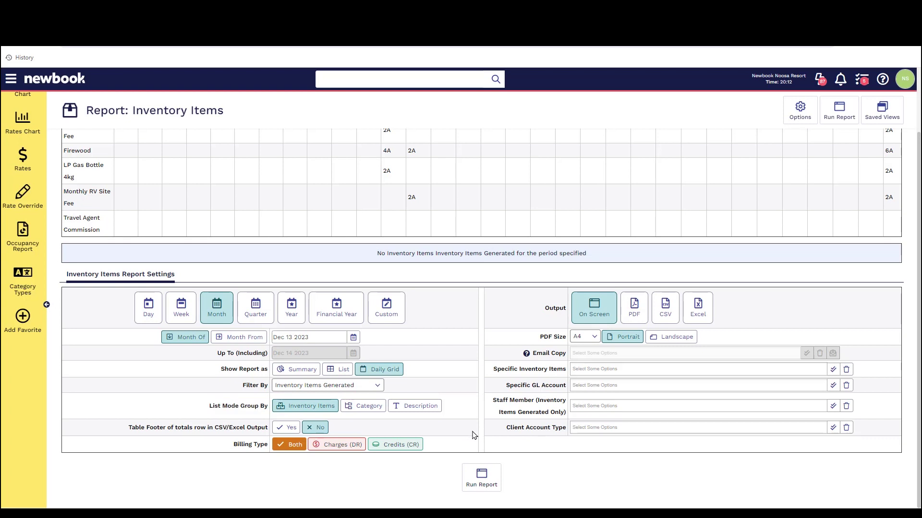
scroll(480, 434, "up", 2)
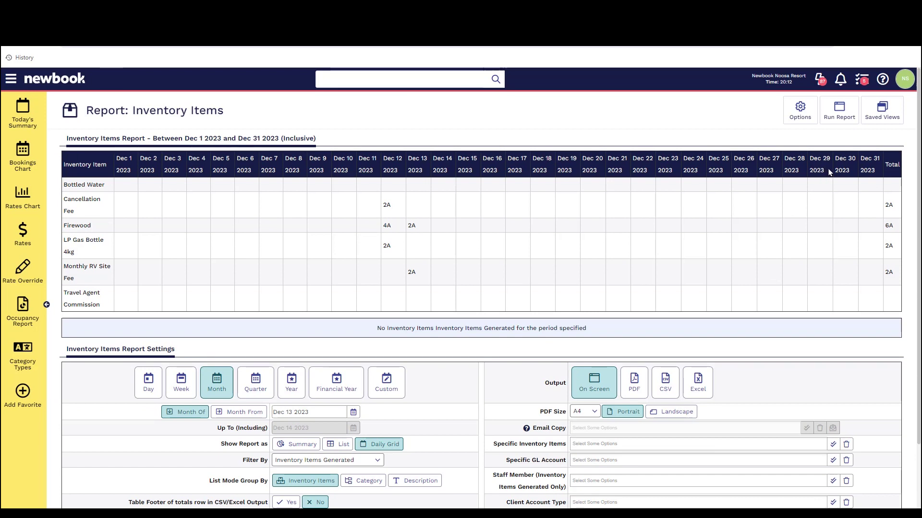
Step: Show the Knowledge Base panel with recommended Inventory Items Report articles
left_click(883, 79)
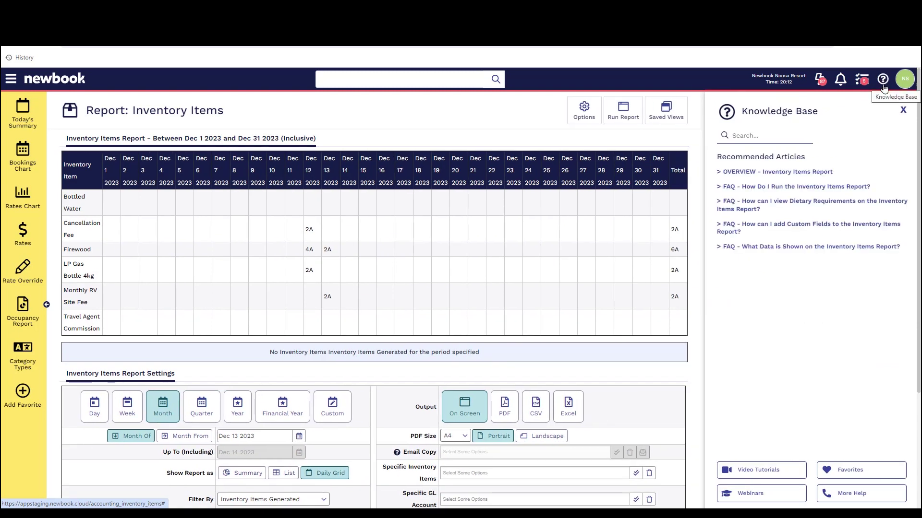
left_click_drag(728, 156, 814, 162)
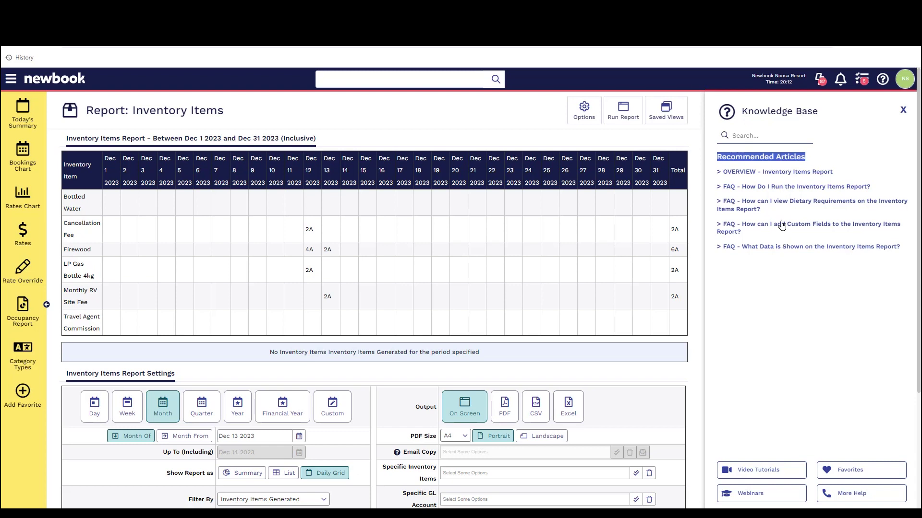
left_click(763, 153)
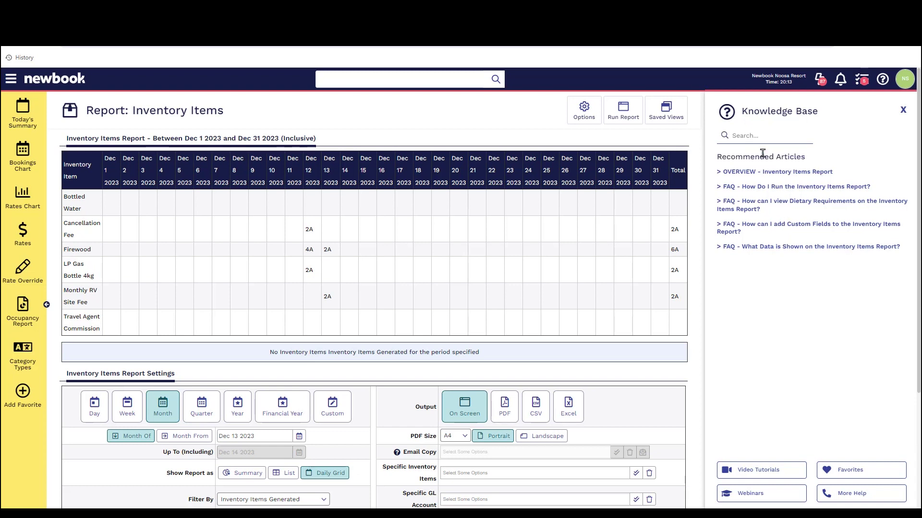